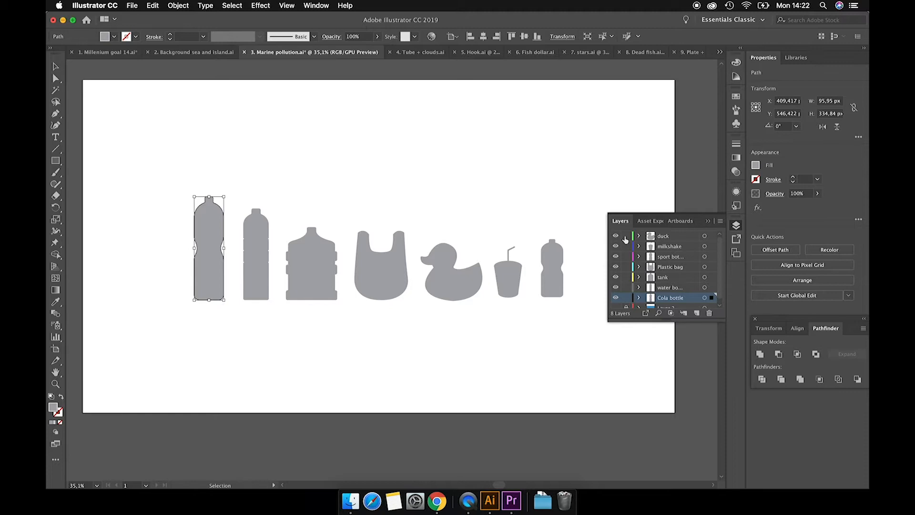
Check the layer structure of the marine pollution artwork by toggling the visibility of the duck and milkshake layers
{"action": "left_click", "coordinate": [616, 236]}
{"action": "left_click", "coordinate": [615, 246]}
{"action": "left_click", "coordinate": [615, 246]}
{"action": "scroll", "coordinate": [620, 272], "scroll_direction": "down", "scroll_amount": 1}
{"action": "scroll", "coordinate": [621, 276], "scroll_direction": "up", "scroll_amount": 1}
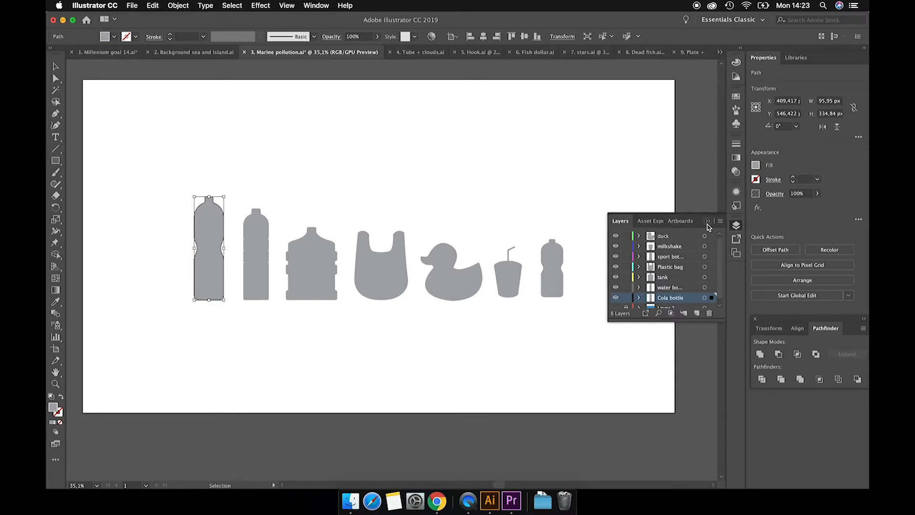
Save the Marine pollution document as an Illustrator file
{"action": "left_click", "coordinate": [132, 5]}
{"action": "left_click", "coordinate": [170, 89]}
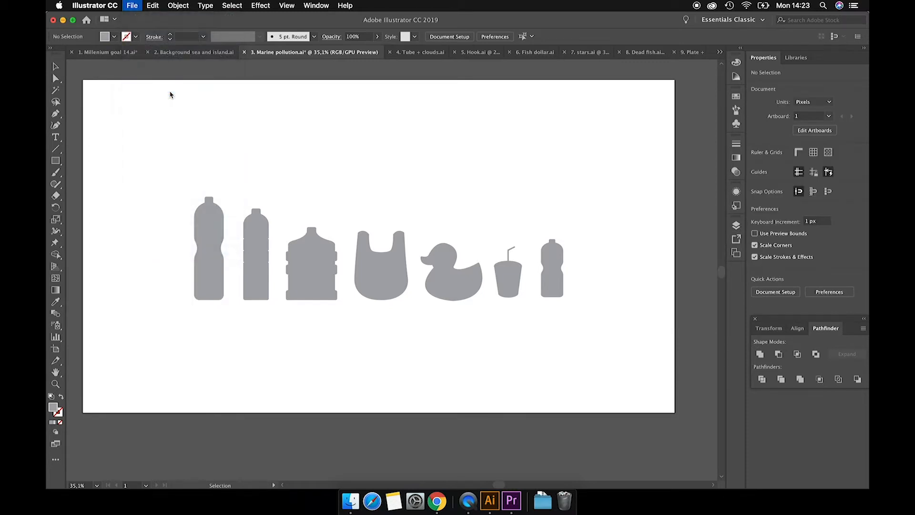
{"action": "left_click", "coordinate": [433, 99]}
{"action": "left_click_drag", "start_coordinate": [417, 99], "coordinate": [396, 99]}
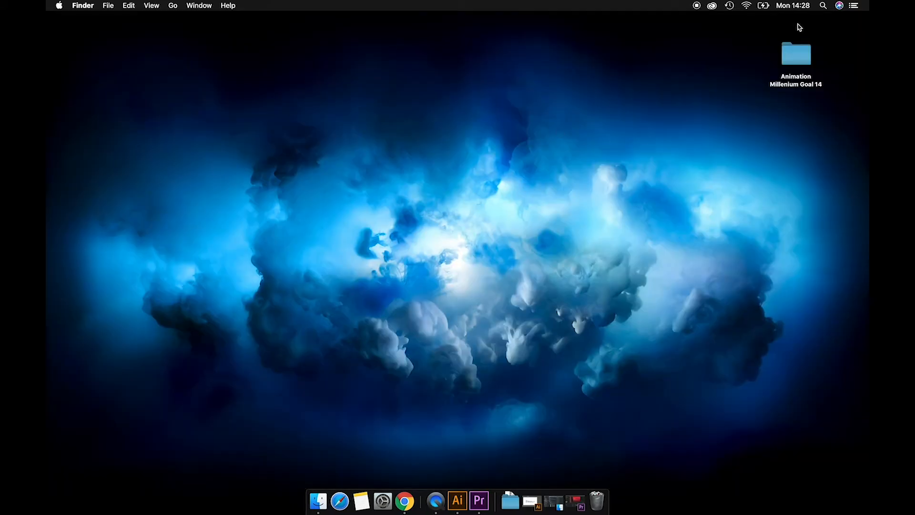
Open the Animation Millenium Goal 14 folder on the desktop and examine its Illustrator, After Effects, Documenten and Premiere pro subfolders
{"action": "double_click", "coordinate": [806, 66]}
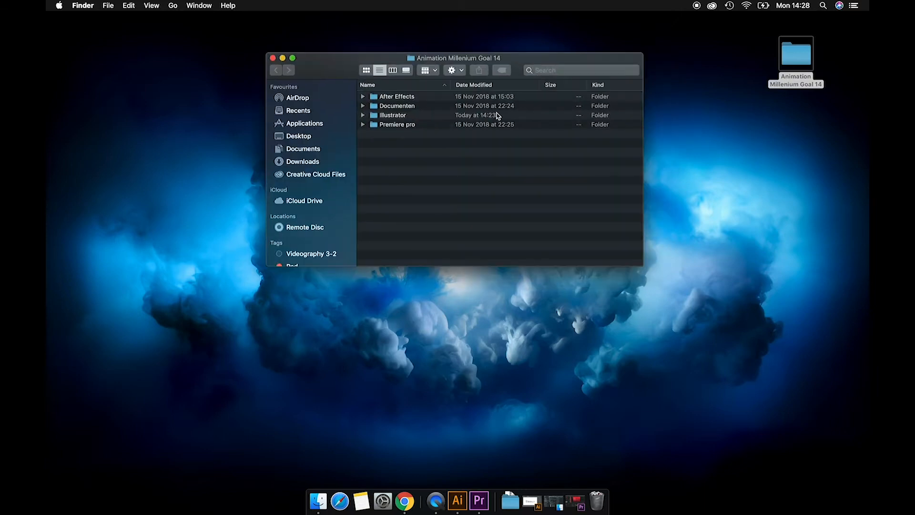
{"action": "left_click", "coordinate": [363, 115]}
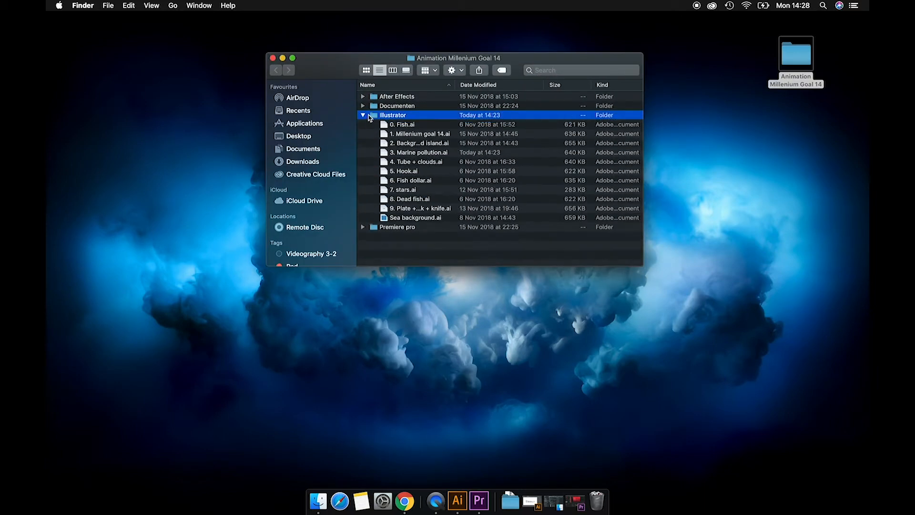
{"action": "left_click", "coordinate": [363, 115]}
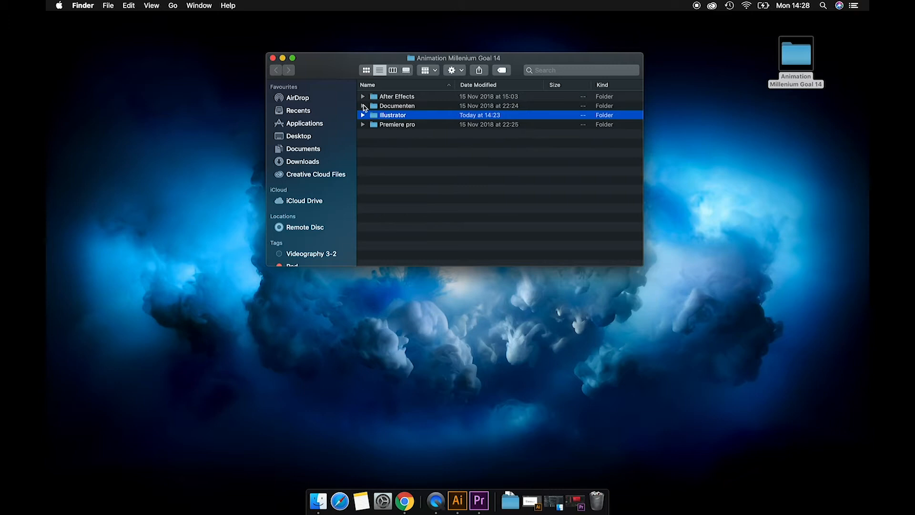
{"action": "left_click", "coordinate": [363, 97]}
{"action": "left_click", "coordinate": [363, 97]}
{"action": "left_click", "coordinate": [363, 106]}
{"action": "left_click", "coordinate": [363, 106]}
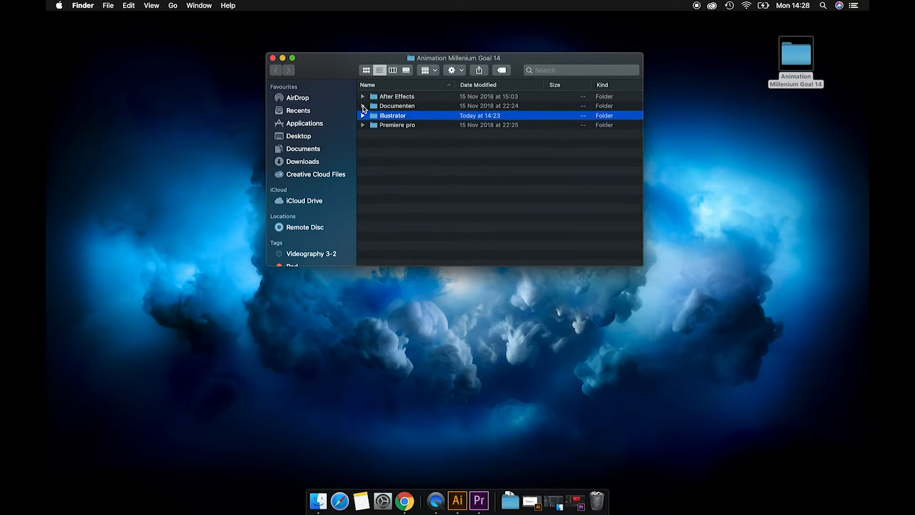
{"action": "left_click", "coordinate": [363, 124]}
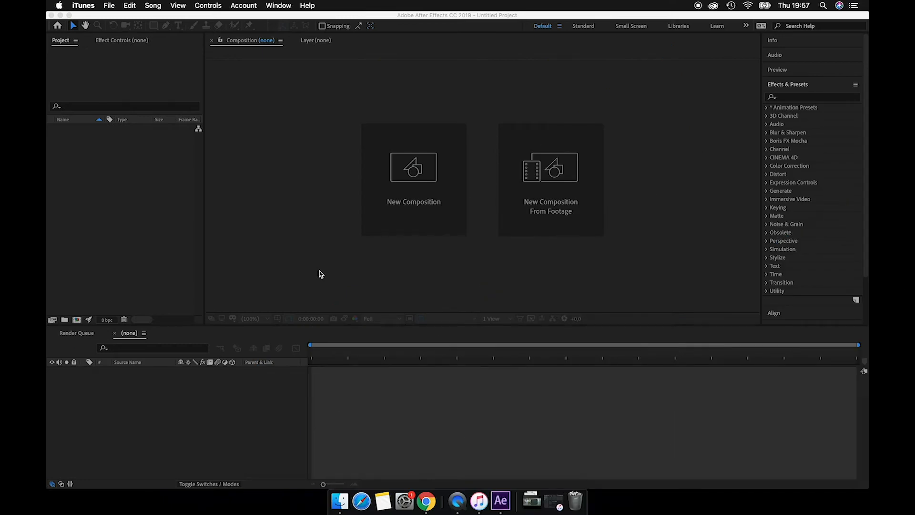
Switch to After Effects and look through the Creative Cloud list of available applications
{"action": "left_click", "coordinate": [500, 506]}
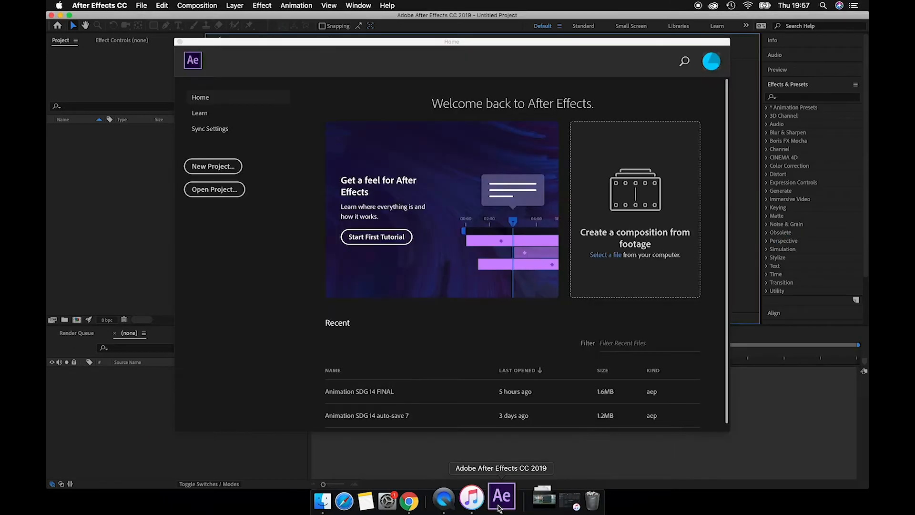
{"action": "left_click", "coordinate": [714, 5]}
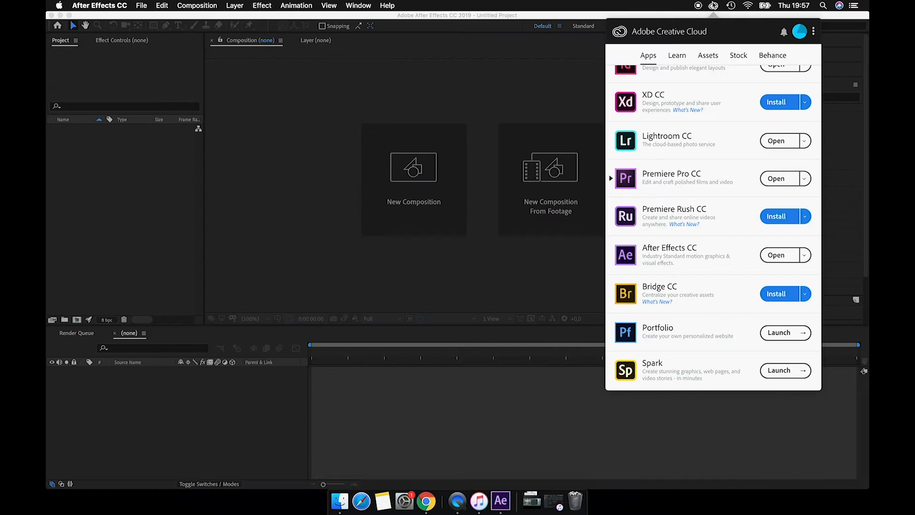
{"action": "scroll", "coordinate": [696, 154], "scroll_direction": "up", "scroll_amount": 5}
{"action": "scroll", "coordinate": [697, 154], "scroll_direction": "down", "scroll_amount": 5}
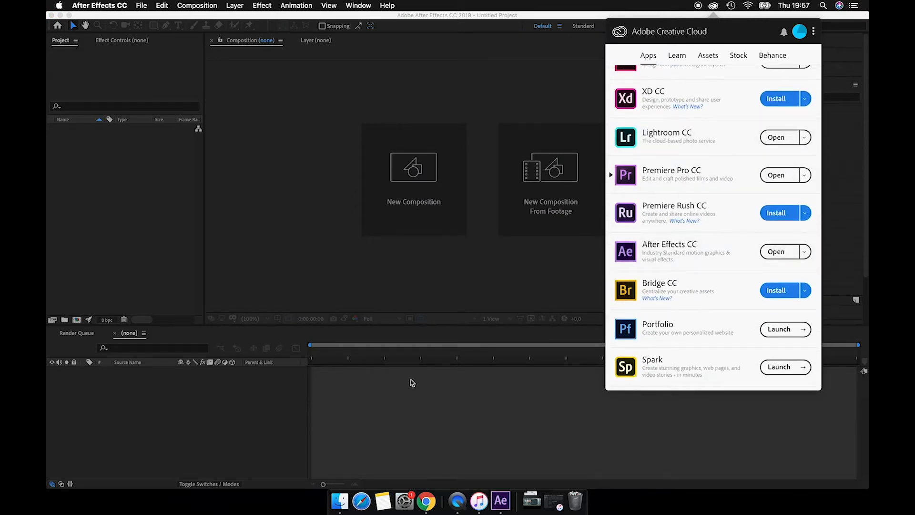
Start a new After Effects project and begin a new composition named animation
{"action": "left_click", "coordinate": [500, 500]}
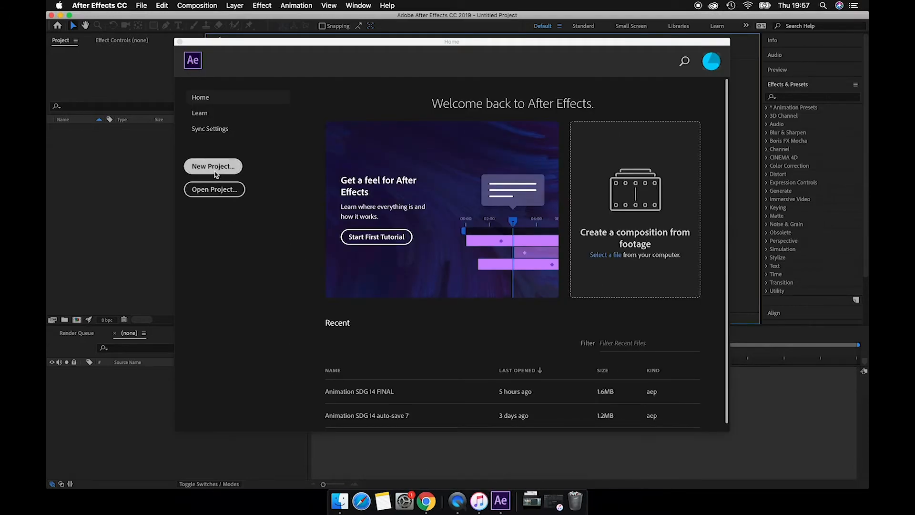
{"action": "left_click", "coordinate": [212, 171]}
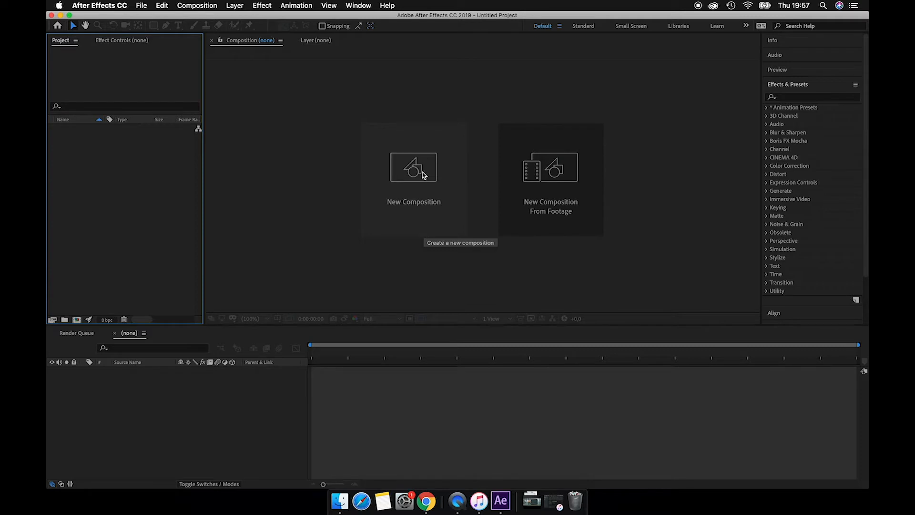
{"action": "left_click", "coordinate": [423, 175]}
{"action": "key", "text": "BackSpace"}
{"action": "type", "text": "anim"}
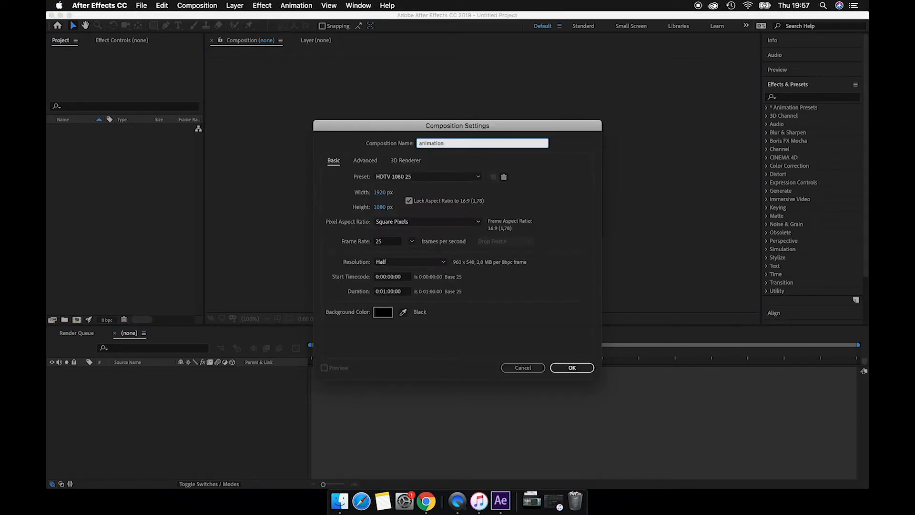
{"action": "type", "text": "ation"}
Create the composition with the HDTV 1080 25 preset and square pixels
{"action": "left_click", "coordinate": [441, 179]}
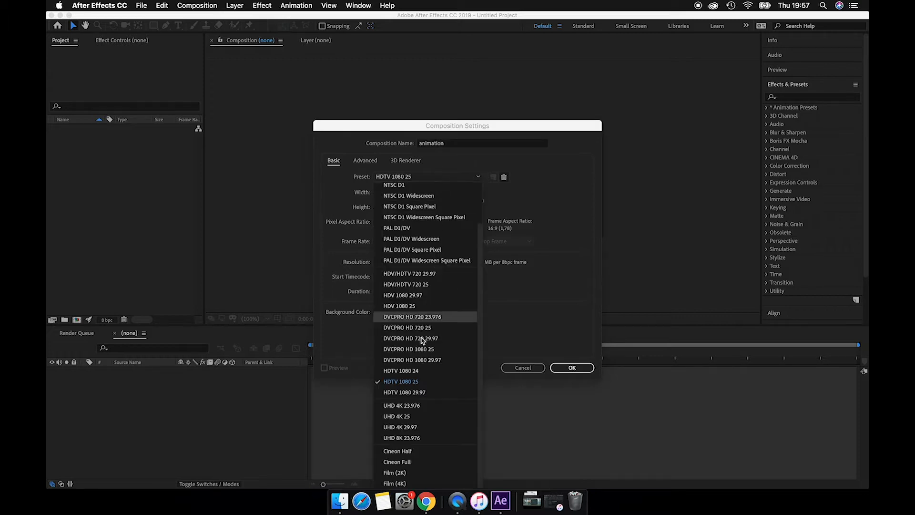
{"action": "left_click", "coordinate": [437, 384]}
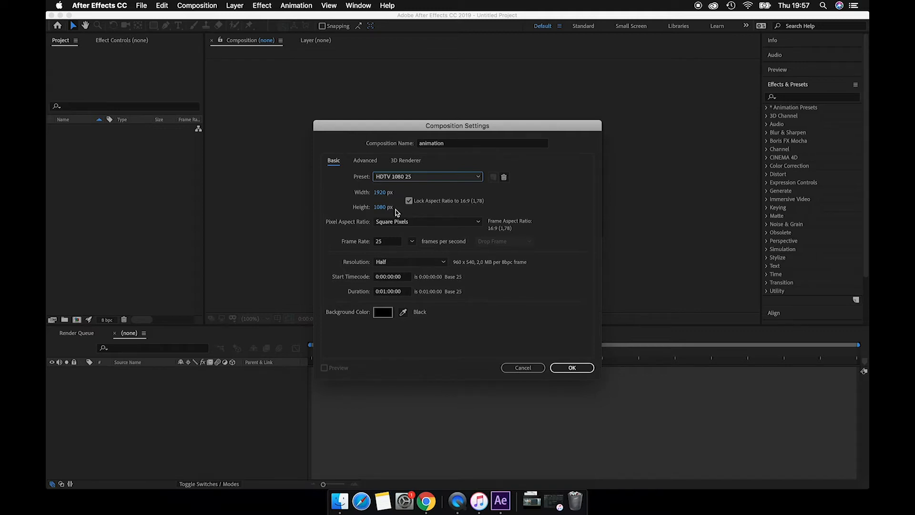
{"action": "left_click", "coordinate": [479, 223]}
{"action": "left_click", "coordinate": [469, 232]}
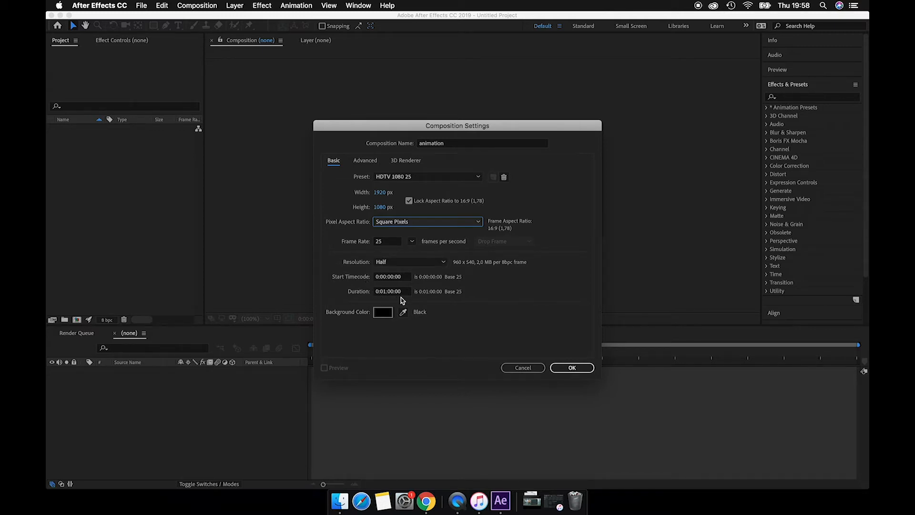
{"action": "left_click", "coordinate": [564, 367]}
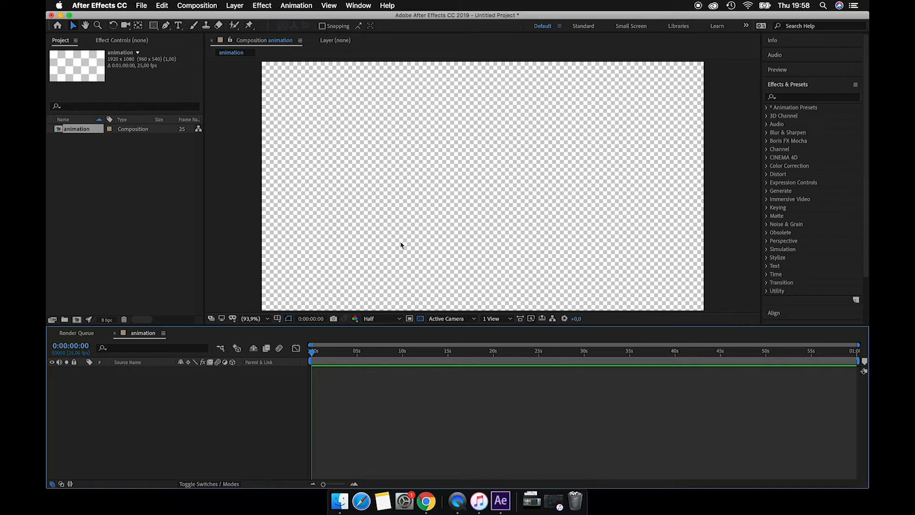
Set the workspace layout to Default
{"action": "left_click", "coordinate": [359, 6]}
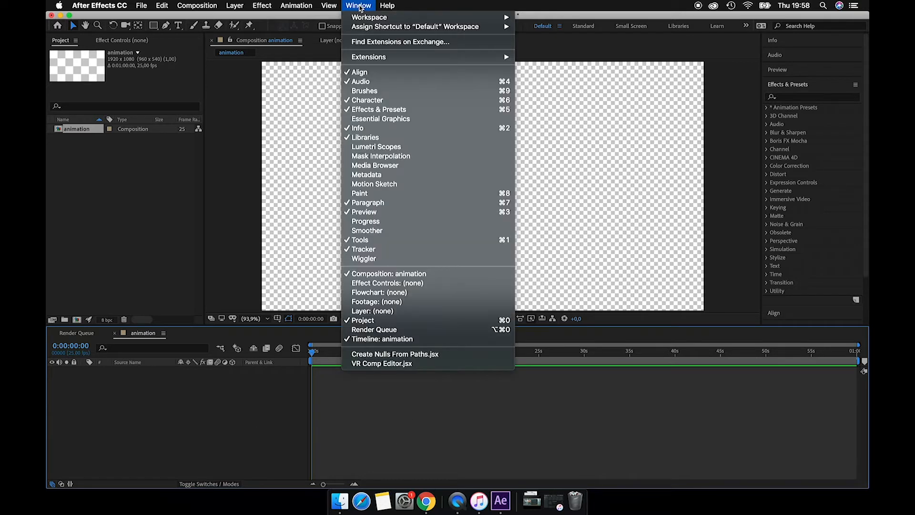
{"action": "mouse_move", "coordinate": [380, 19]}
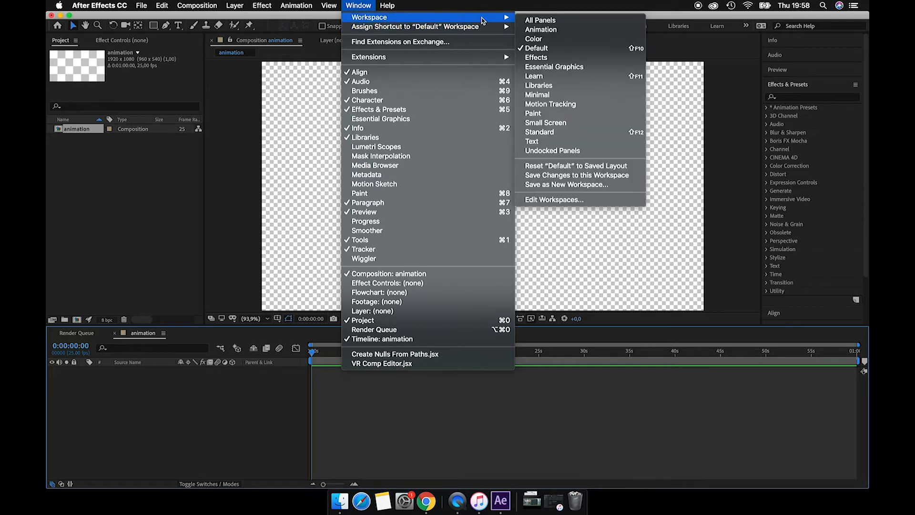
{"action": "left_click", "coordinate": [559, 50]}
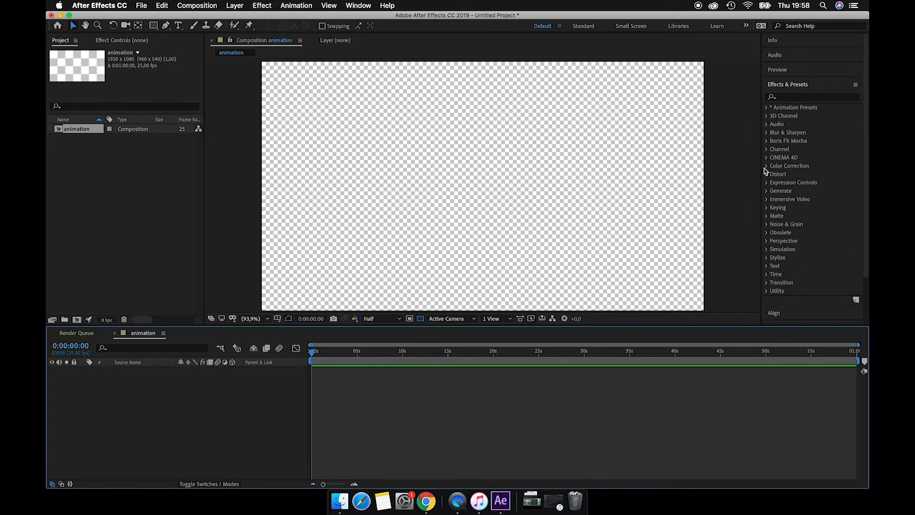
Look through the effects categories and alignment options, and activate the Selection tool
{"action": "scroll", "coordinate": [784, 172], "scroll_direction": "down", "scroll_amount": 4}
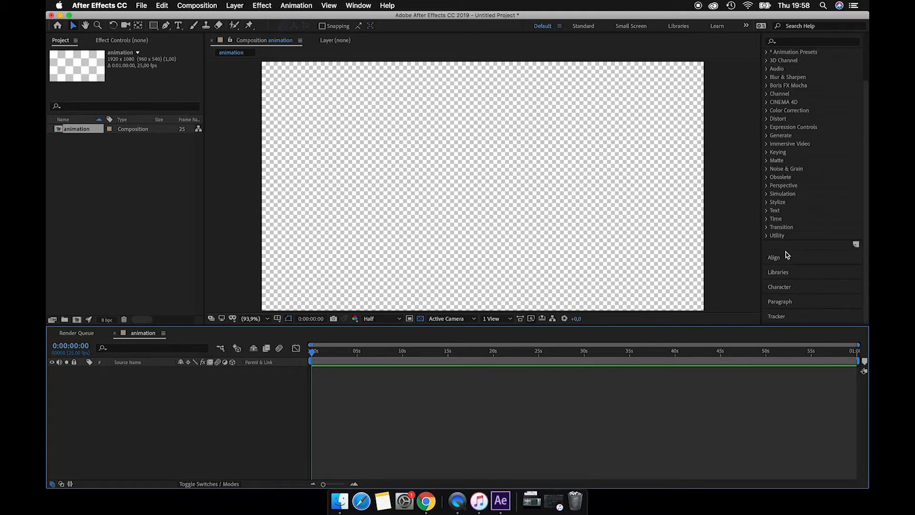
{"action": "left_click", "coordinate": [787, 256]}
{"action": "left_click", "coordinate": [805, 86]}
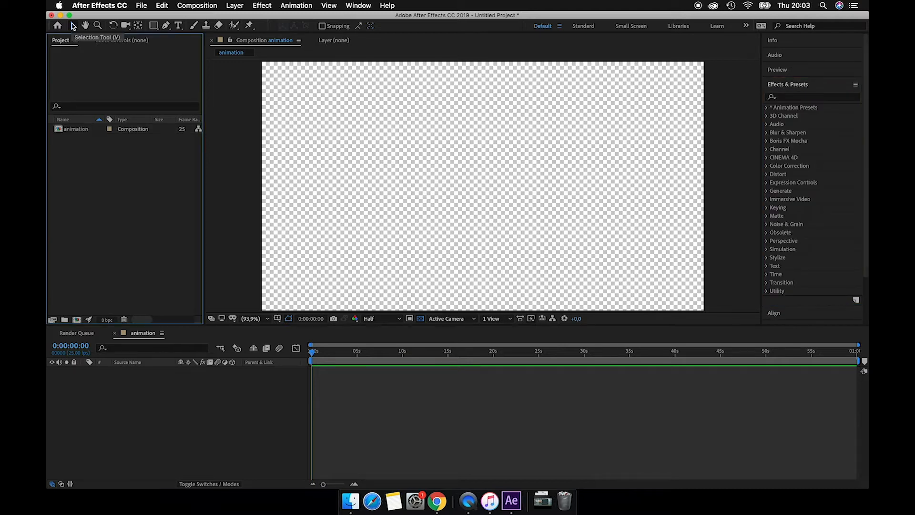
{"action": "left_click", "coordinate": [73, 26]}
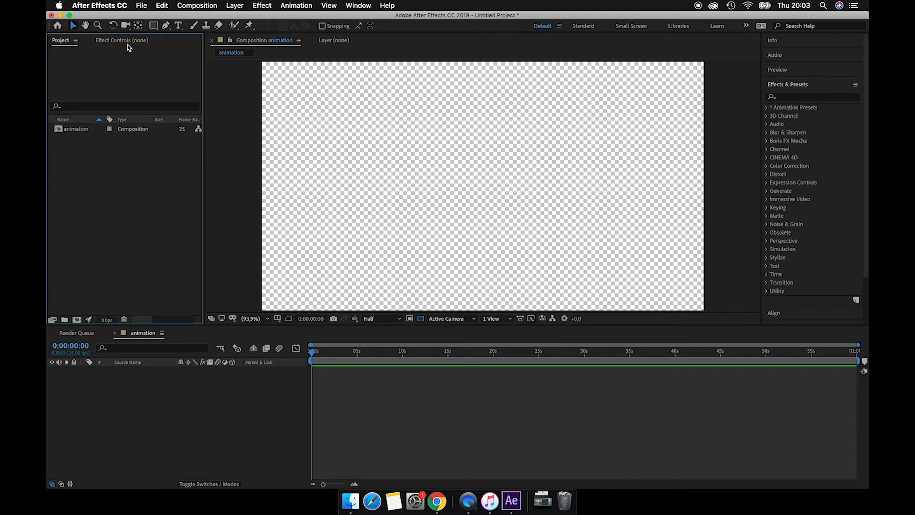
Import all files from the Illustrator folder as Composition - Retain Layer Sizes
{"action": "double_click", "coordinate": [106, 168]}
{"action": "scroll", "coordinate": [574, 137], "scroll_direction": "down", "scroll_amount": 4}
{"action": "scroll", "coordinate": [574, 137], "scroll_direction": "up", "scroll_amount": 4}
{"action": "left_click", "coordinate": [568, 102]}
{"action": "scroll", "coordinate": [491, 144], "scroll_direction": "down", "scroll_amount": 3}
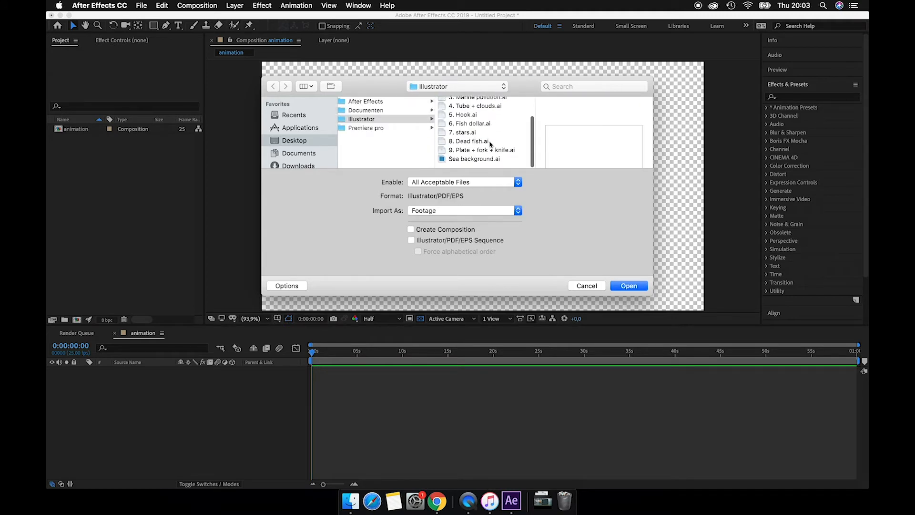
{"action": "key", "text": "super+a"}
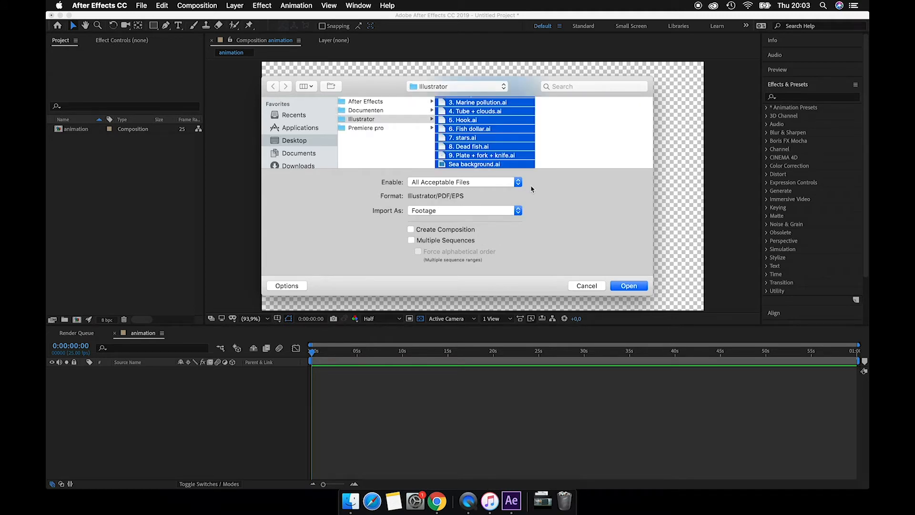
{"action": "left_click", "coordinate": [518, 212]}
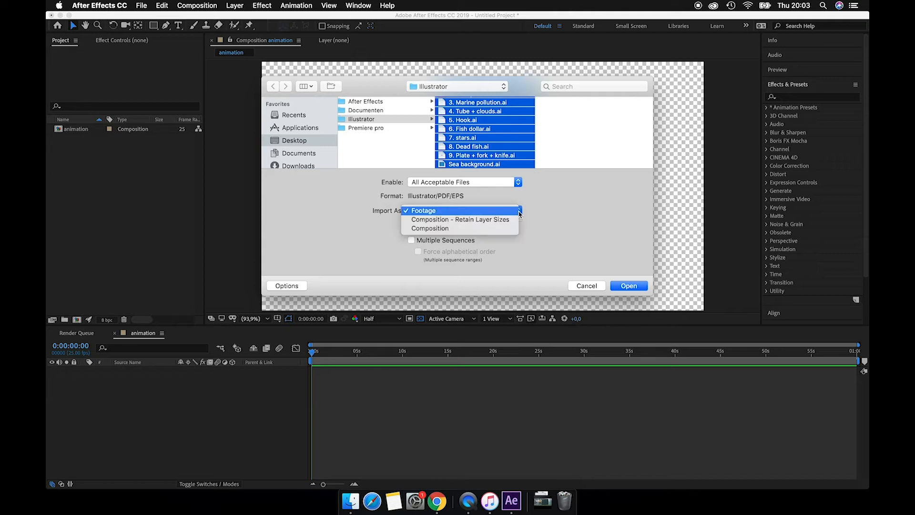
{"action": "left_click", "coordinate": [511, 221]}
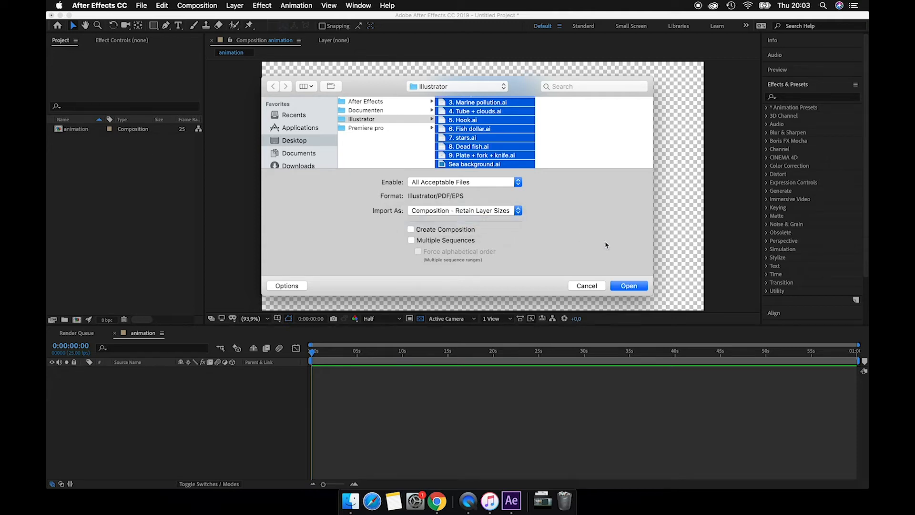
{"action": "left_click", "coordinate": [629, 287]}
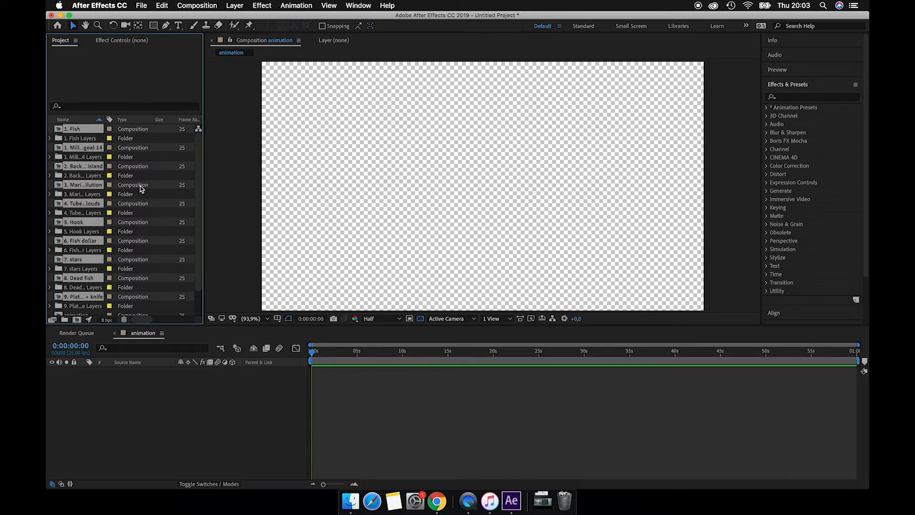
Review the imported compositions and layer folders, and open the 1. Millenium goal 14 composition
{"action": "scroll", "coordinate": [140, 190], "scroll_direction": "down", "scroll_amount": 1}
{"action": "scroll", "coordinate": [141, 190], "scroll_direction": "up", "scroll_amount": 1}
{"action": "left_click", "coordinate": [144, 196]}
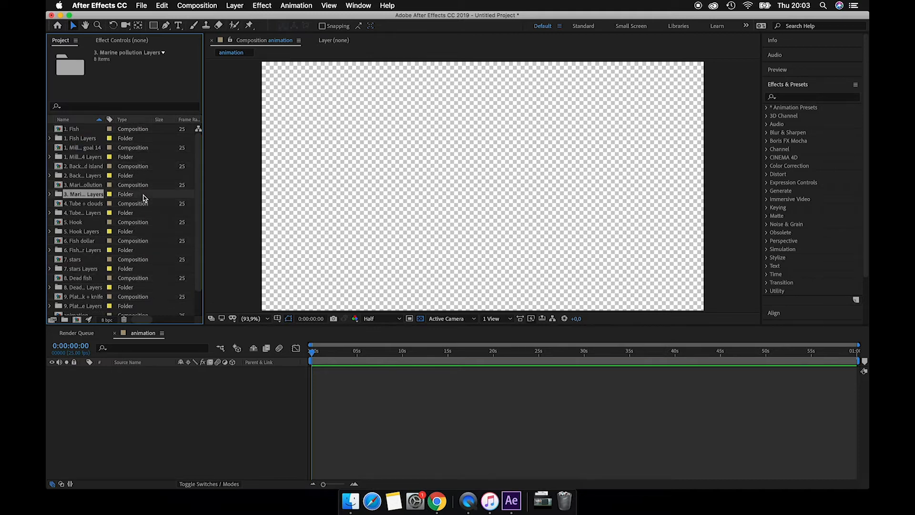
{"action": "left_click", "coordinate": [94, 151]}
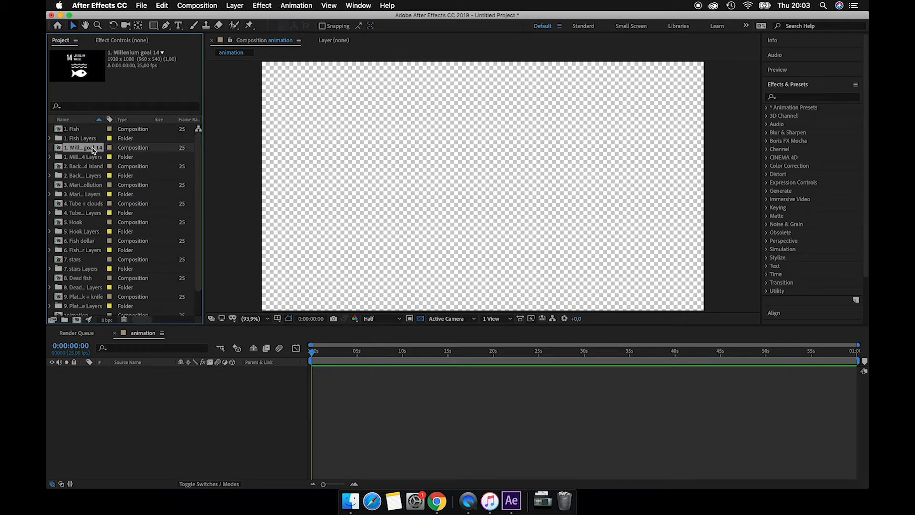
{"action": "double_click", "coordinate": [93, 149]}
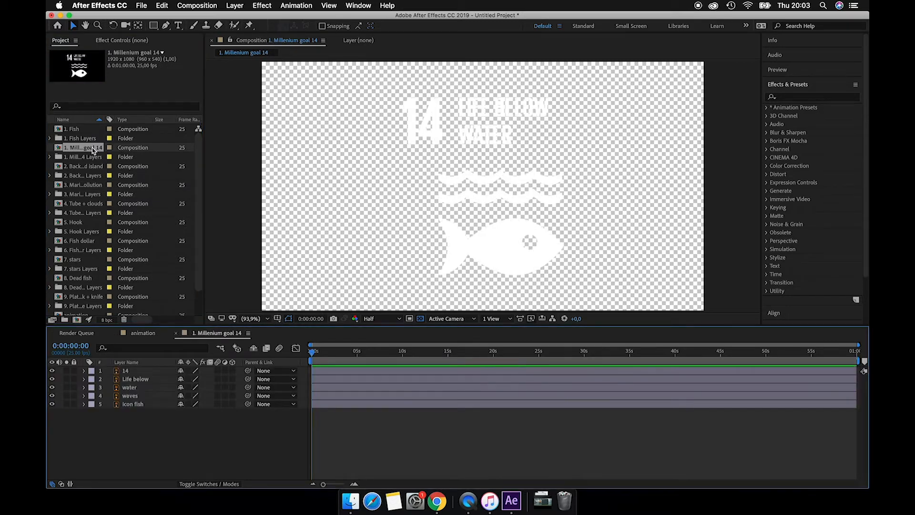
Copy all five layers of the 1. Millenium goal 14 composition into the animation composition
{"action": "left_click_drag", "start_coordinate": [134, 428], "coordinate": [132, 376]}
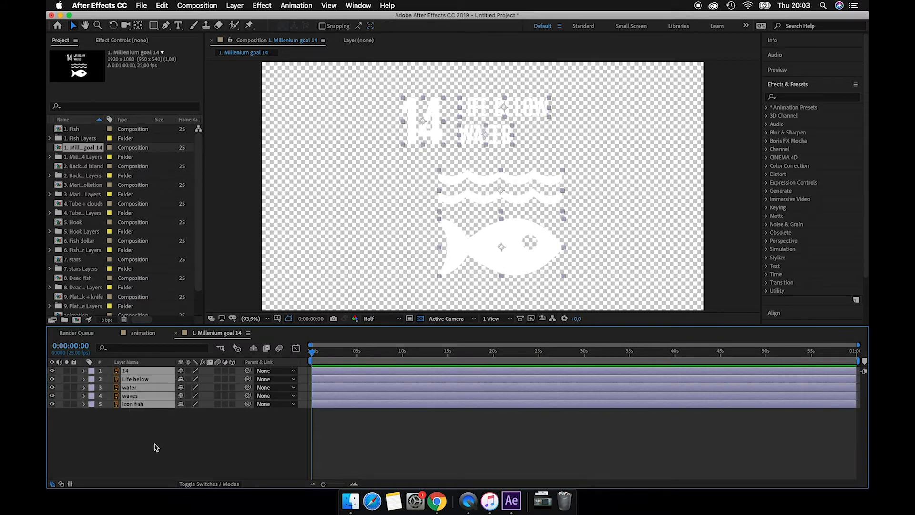
{"action": "left_click", "coordinate": [88, 335]}
{"action": "left_click", "coordinate": [143, 334]}
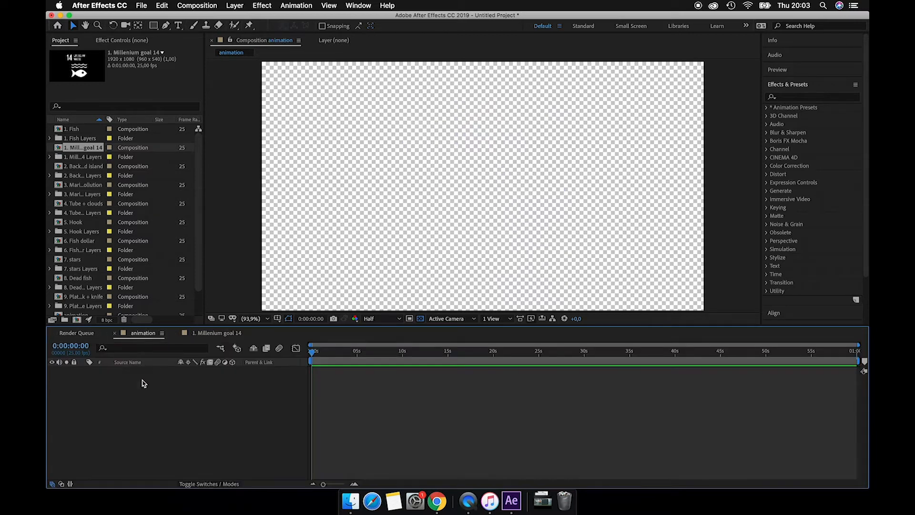
{"action": "key", "text": "super+v"}
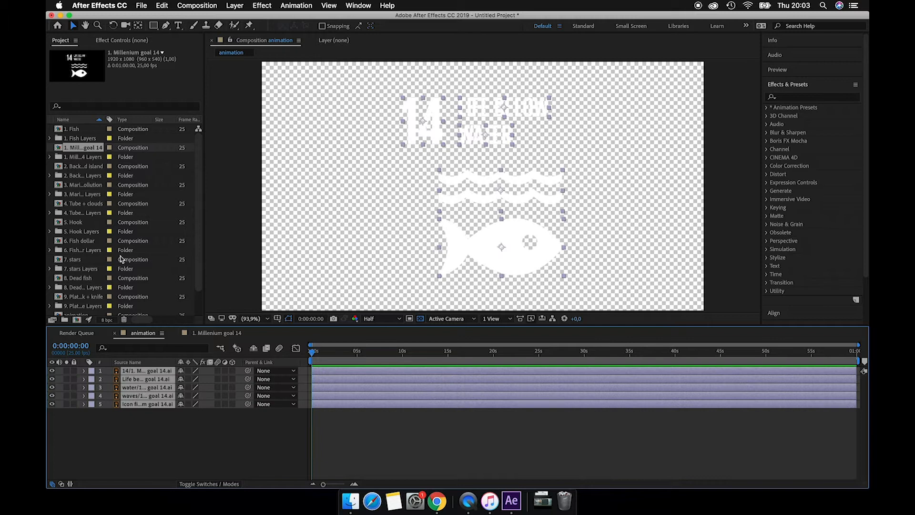
Import the SUSTAINABILITY voice-over WAV file and add it beneath the artwork layers of the animation composition
{"action": "left_click", "coordinate": [146, 224]}
{"action": "key", "text": "super+i"}
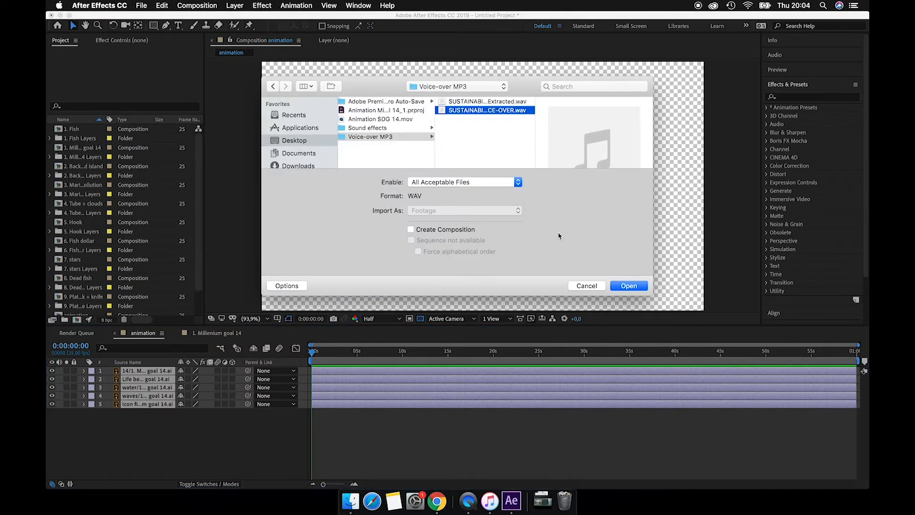
{"action": "left_click", "coordinate": [620, 287]}
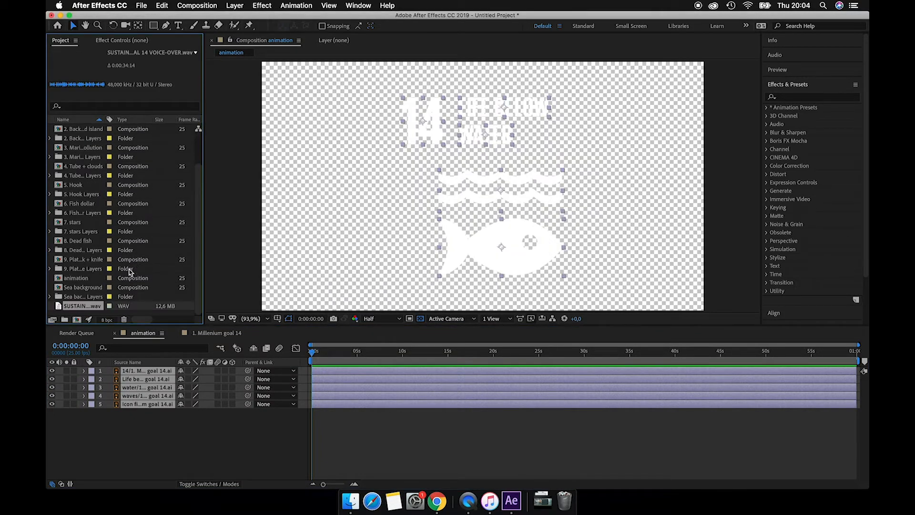
{"action": "left_click_drag", "start_coordinate": [87, 309], "coordinate": [106, 417]}
{"action": "left_click", "coordinate": [146, 441]}
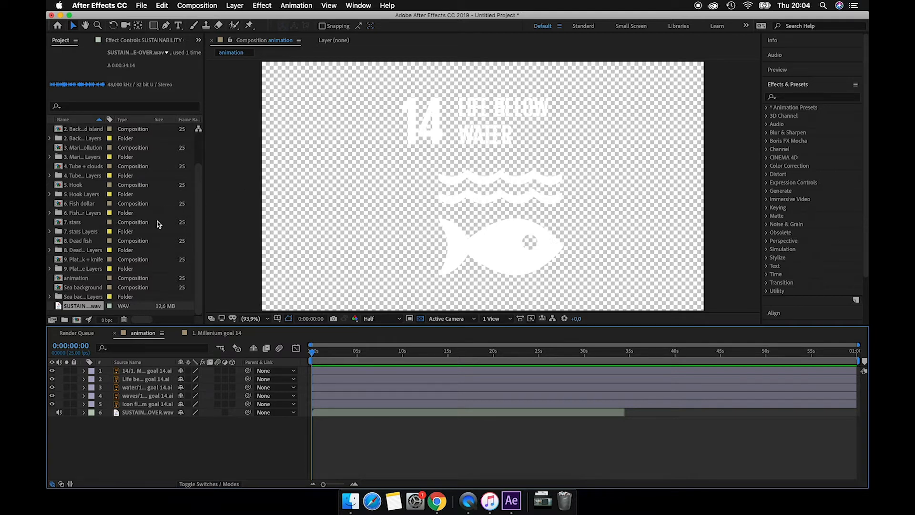
Add the Sea background composition as the lowest layer of the 1. Millenium goal 14 composition
{"action": "left_click", "coordinate": [86, 288]}
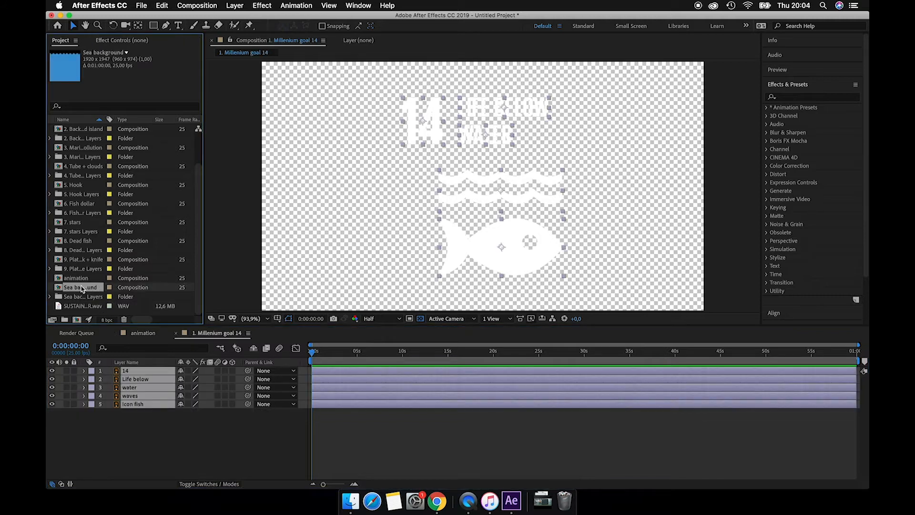
{"action": "left_click_drag", "start_coordinate": [81, 286], "coordinate": [94, 425]}
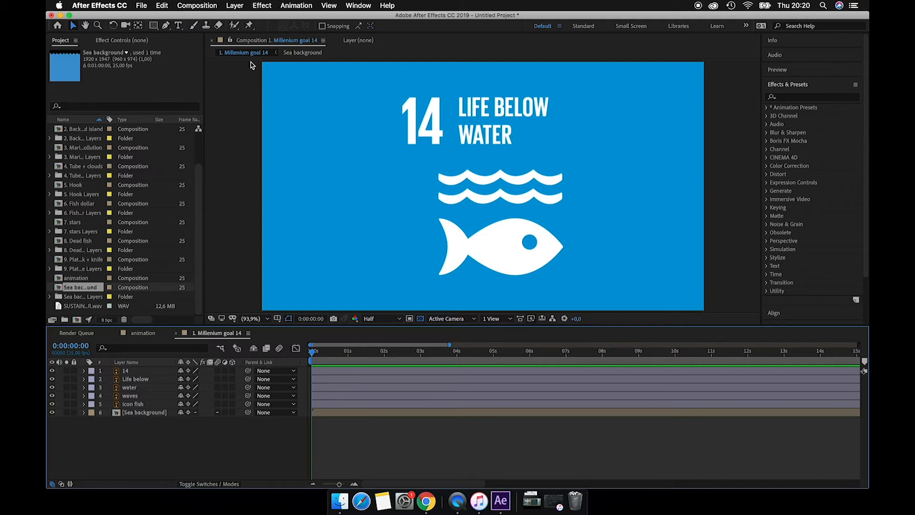
Create a new shape layer and draw a rectangle directly above the number 14, starting at the frame's upper edge
{"action": "left_click", "coordinate": [236, 5]}
{"action": "mouse_move", "coordinate": [257, 22]}
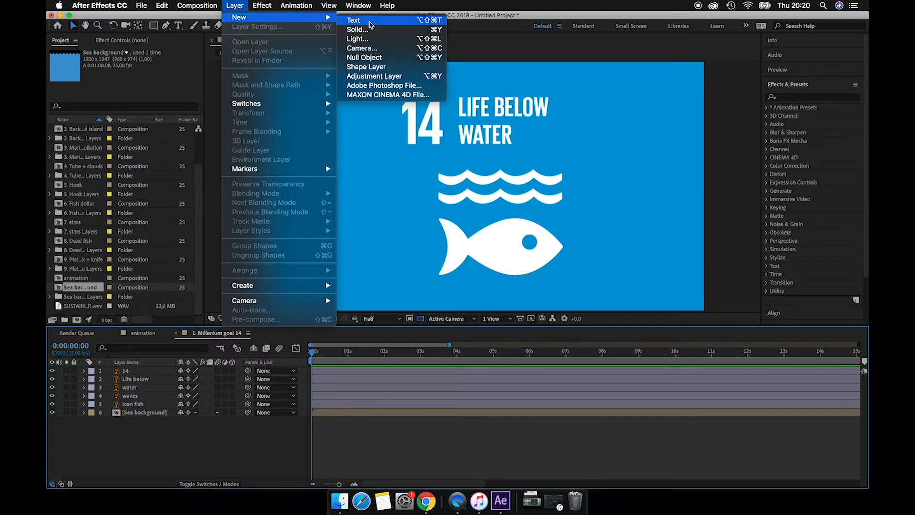
{"action": "left_click", "coordinate": [381, 69]}
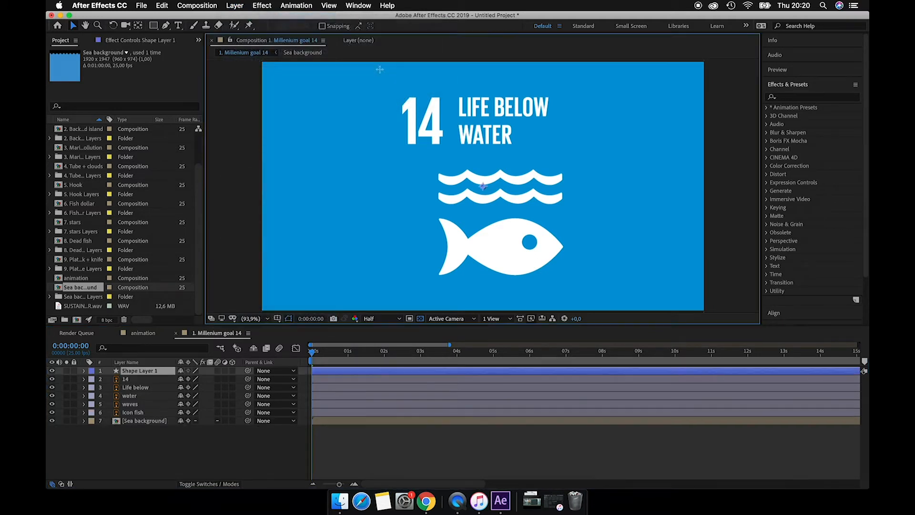
{"action": "left_click_drag", "start_coordinate": [388, 61], "coordinate": [436, 94]}
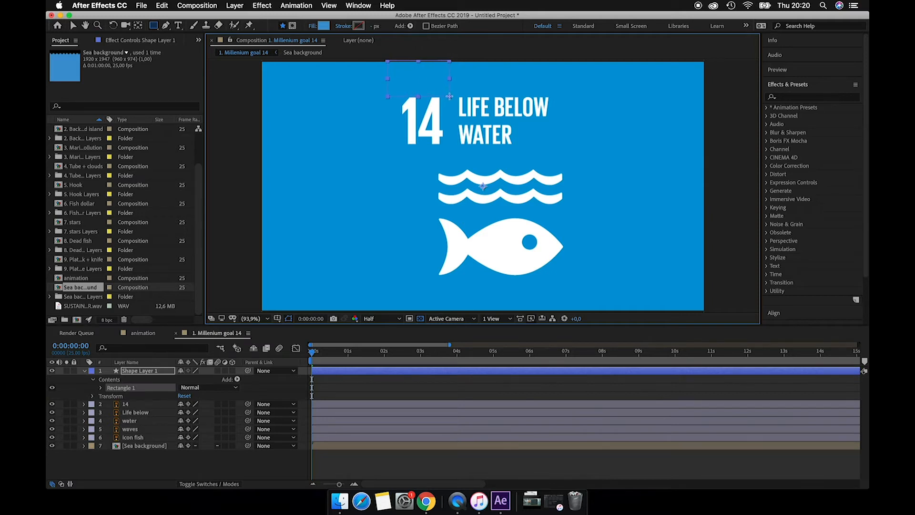
Set the rectangle's fill colour by sampling the blue sea background with the eyedropper
{"action": "left_click", "coordinate": [323, 26]}
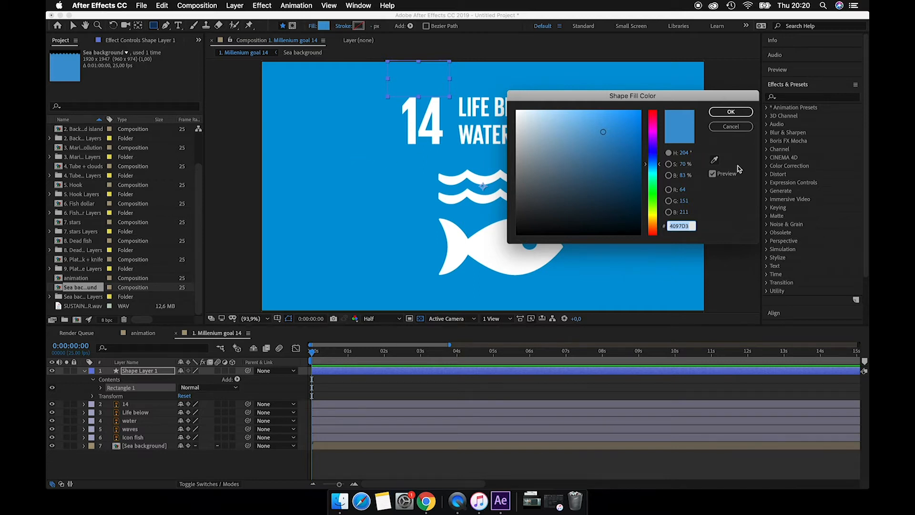
{"action": "left_click", "coordinate": [715, 161]}
{"action": "left_click", "coordinate": [362, 187]}
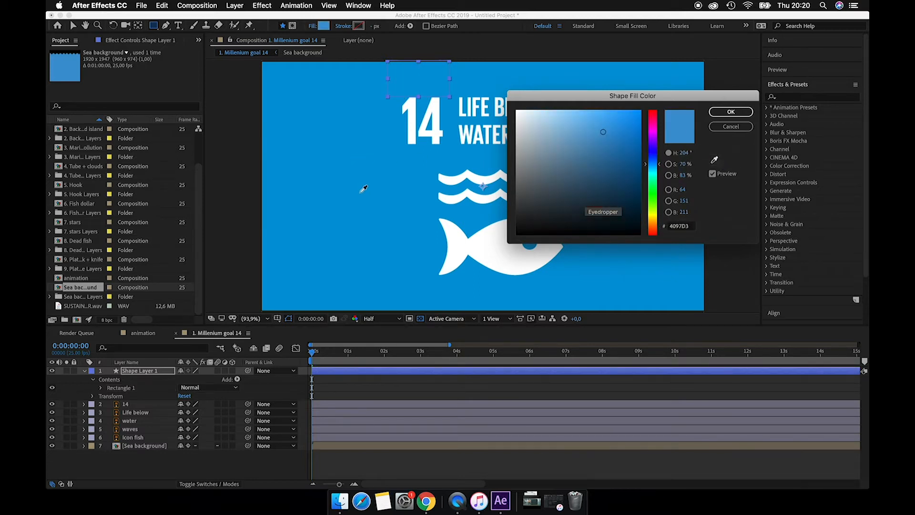
{"action": "left_click", "coordinate": [740, 110]}
Rename the new shape layer as rectangle 14 and collapse its properties
{"action": "right_click", "coordinate": [150, 372]}
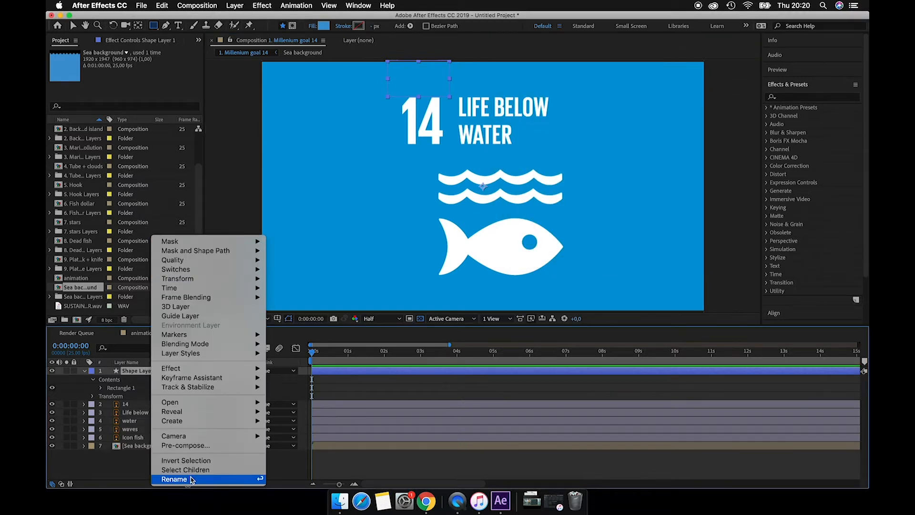
{"action": "left_click", "coordinate": [190, 479]}
{"action": "type", "text": "rectangle"}
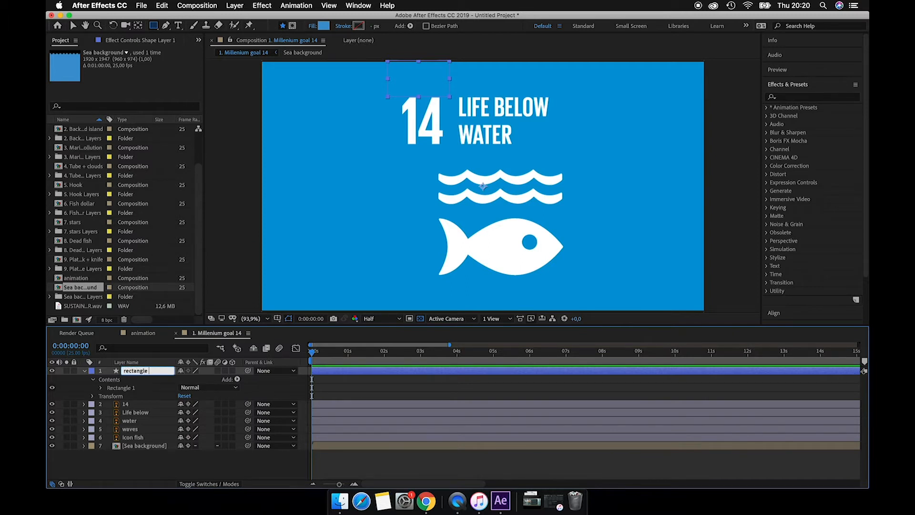
{"action": "type", "text": " 14"}
{"action": "key", "text": "Return"}
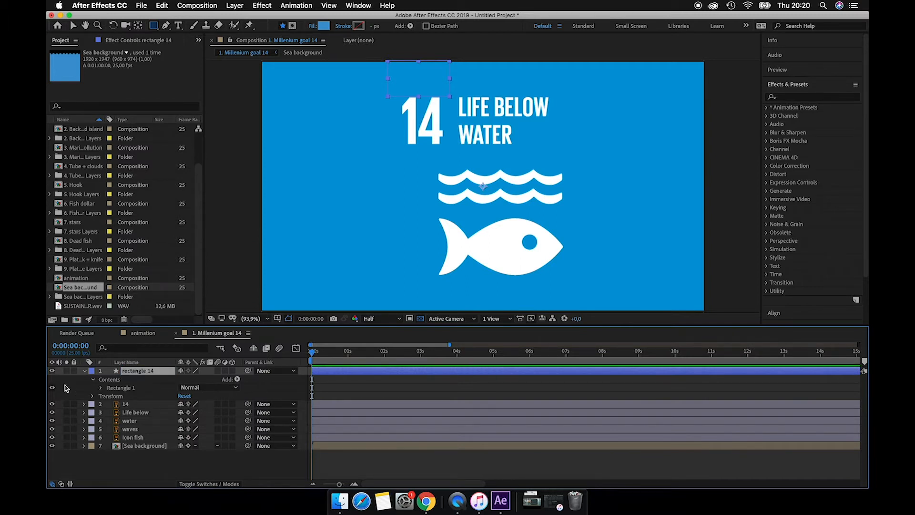
{"action": "left_click", "coordinate": [86, 371]}
{"action": "left_click", "coordinate": [128, 442]}
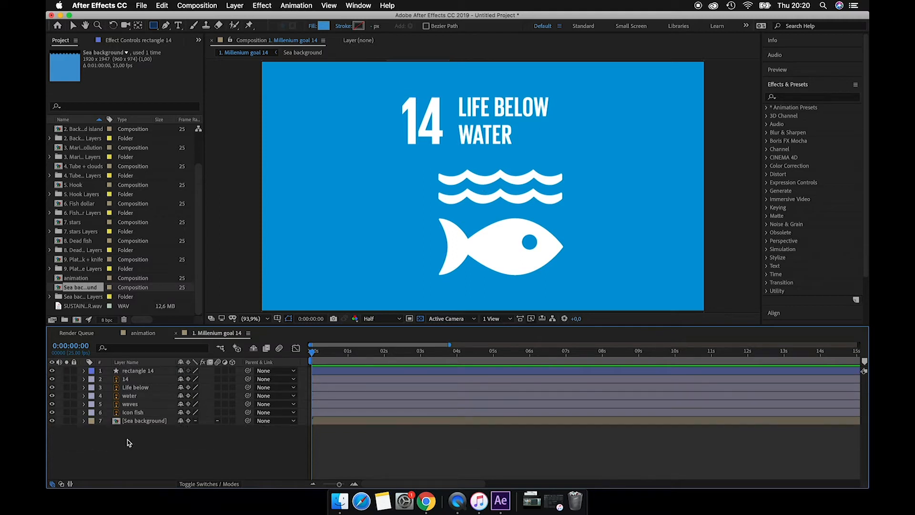
Create another shape layer with a rectangle covering the area from beside the LIFE BELOW WATER text to the frame's edge
{"action": "left_click", "coordinate": [233, 5]}
{"action": "mouse_move", "coordinate": [241, 18]}
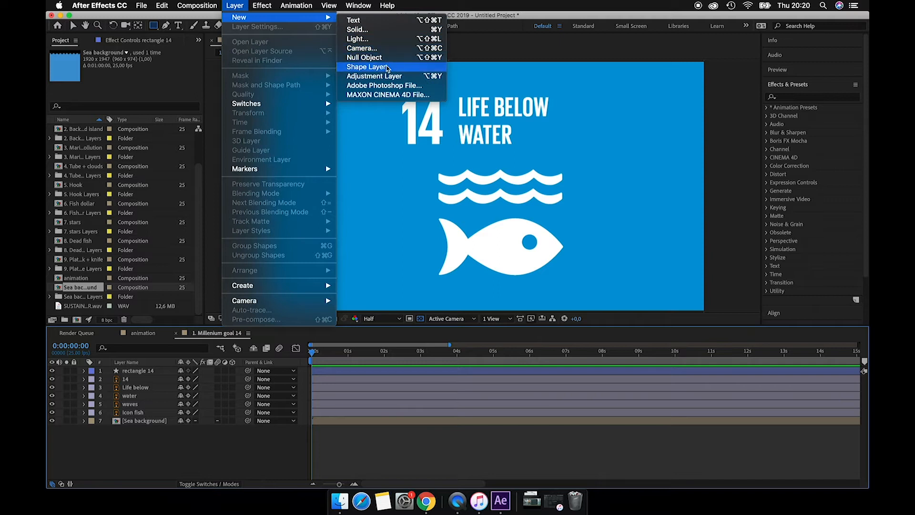
{"action": "left_click", "coordinate": [389, 69]}
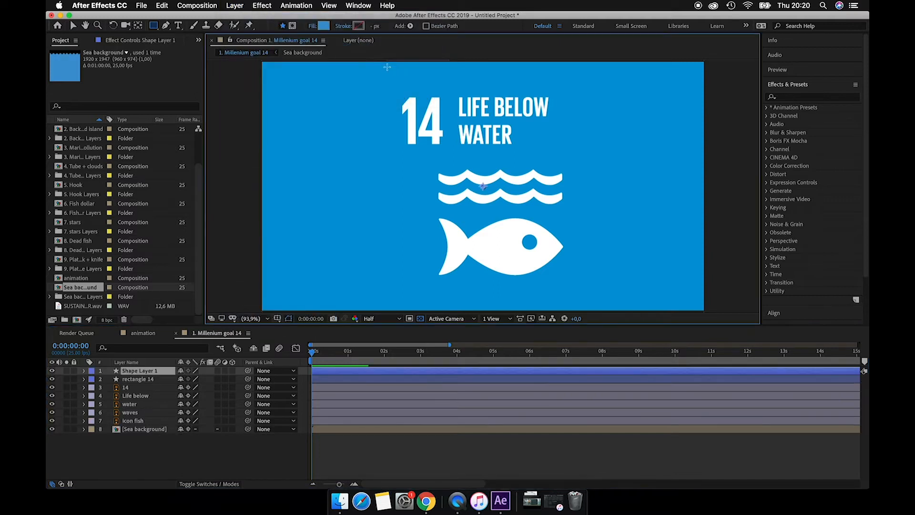
{"action": "mouse_move", "coordinate": [560, 88]}
{"action": "left_mouse_down"}
{"action": "mouse_move", "coordinate": [567, 116]}
{"action": "mouse_move", "coordinate": [617, 147]}
{"action": "left_mouse_up"}
{"action": "left_click_drag", "start_coordinate": [674, 151], "coordinate": [709, 152]}
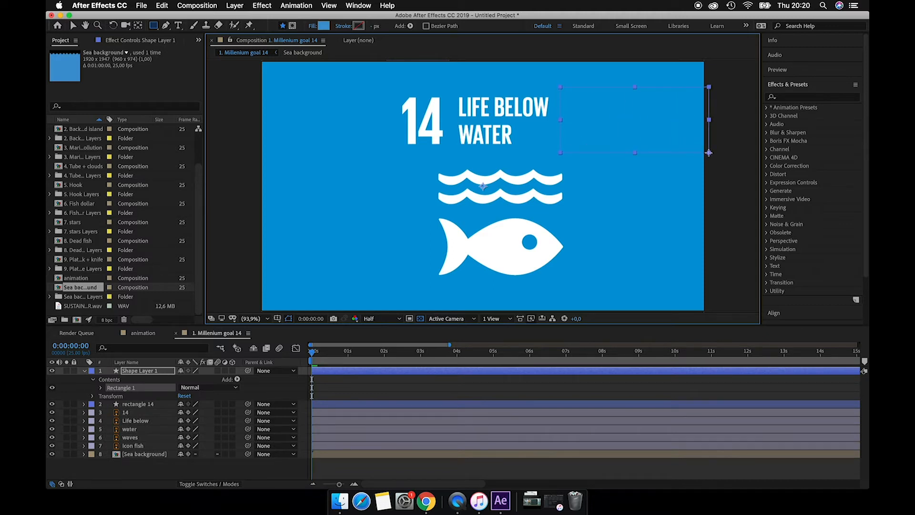
Rename the second shape layer as rectange life below water and collapse its properties
{"action": "left_click", "coordinate": [151, 474]}
{"action": "left_click", "coordinate": [145, 376]}
{"action": "right_click", "coordinate": [145, 375]}
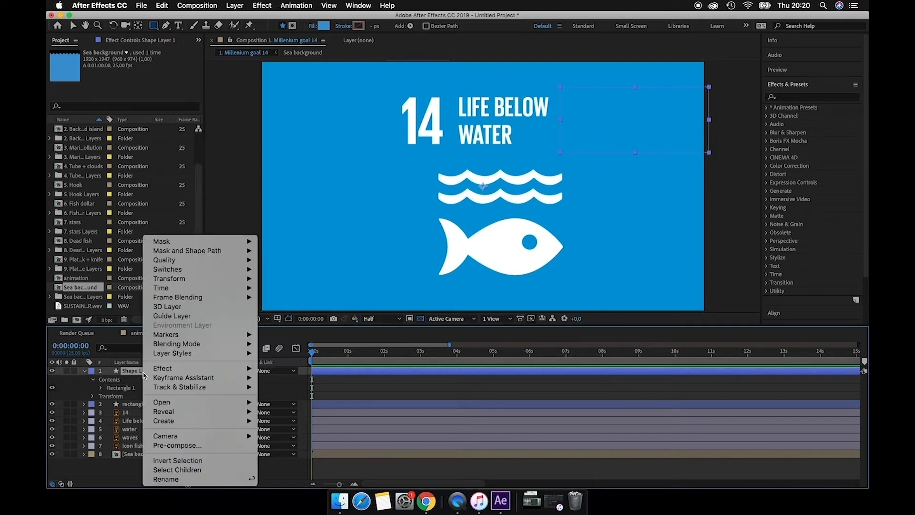
{"action": "left_click", "coordinate": [167, 479]}
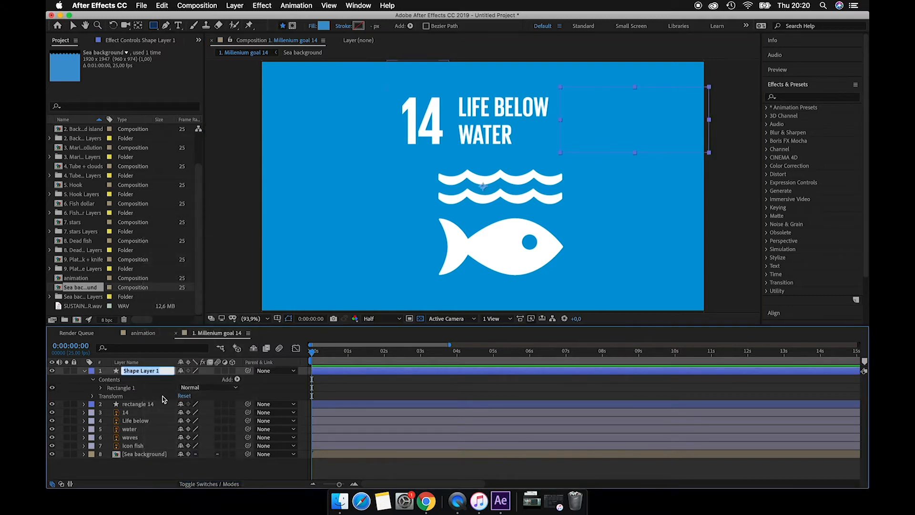
{"action": "type", "text": "rectange life below water"}
{"action": "key", "text": "Return"}
{"action": "left_click", "coordinate": [84, 370]}
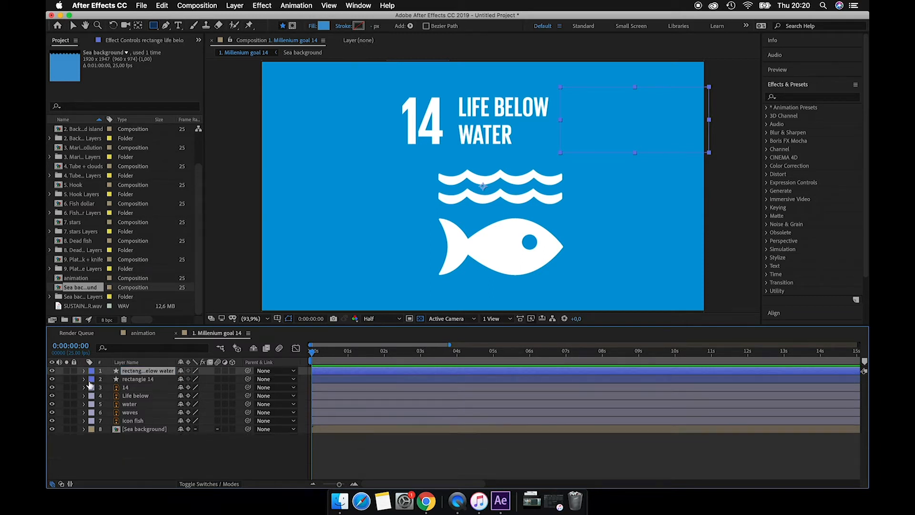
{"action": "left_click", "coordinate": [138, 460]}
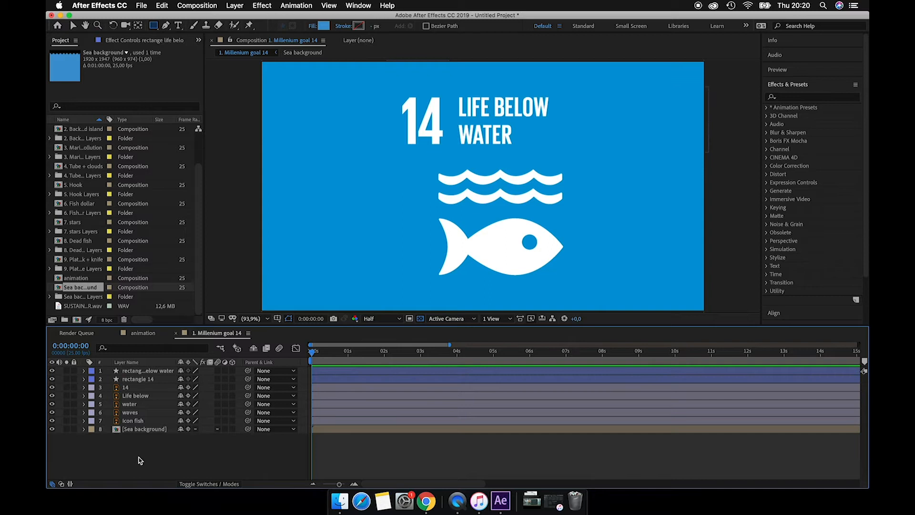
Show the 14 layer's transform properties and set a Position keyframe at 0:00:00:11
{"action": "left_click", "coordinate": [85, 387]}
{"action": "left_click", "coordinate": [93, 396]}
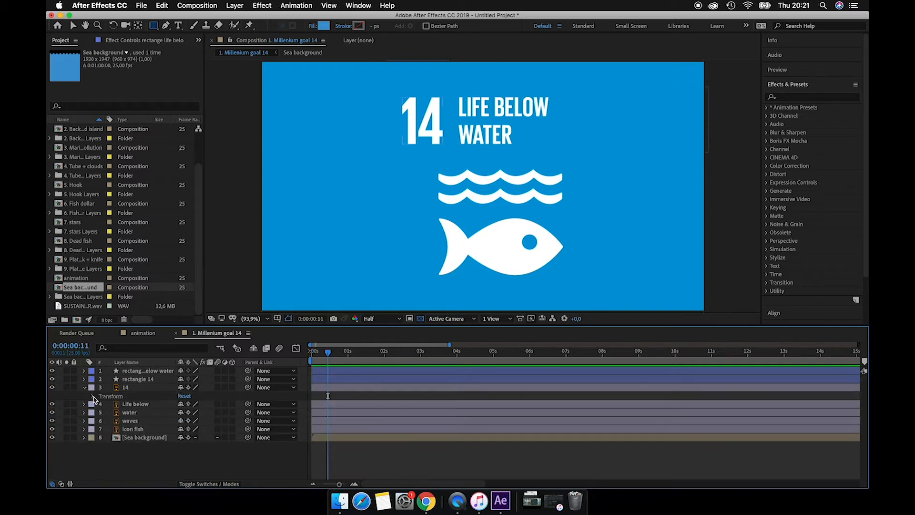
{"action": "left_click", "coordinate": [94, 397]}
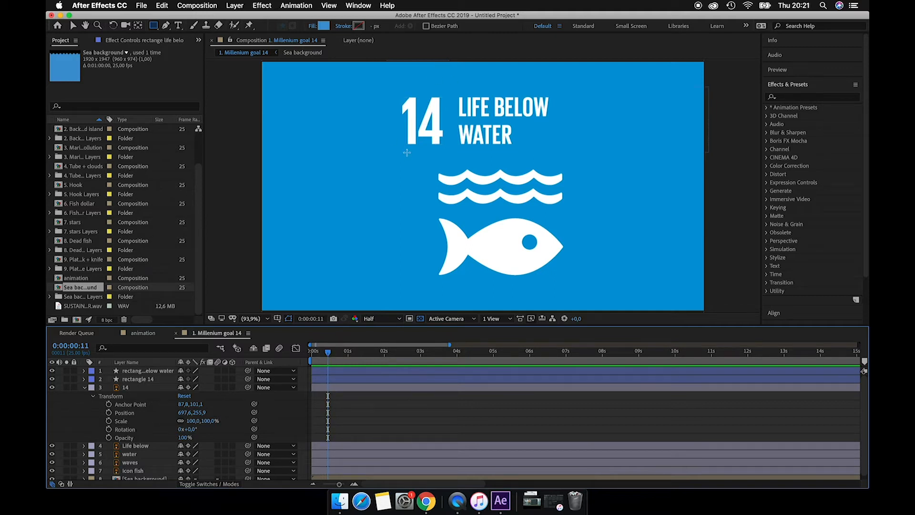
{"action": "left_click", "coordinate": [109, 413]}
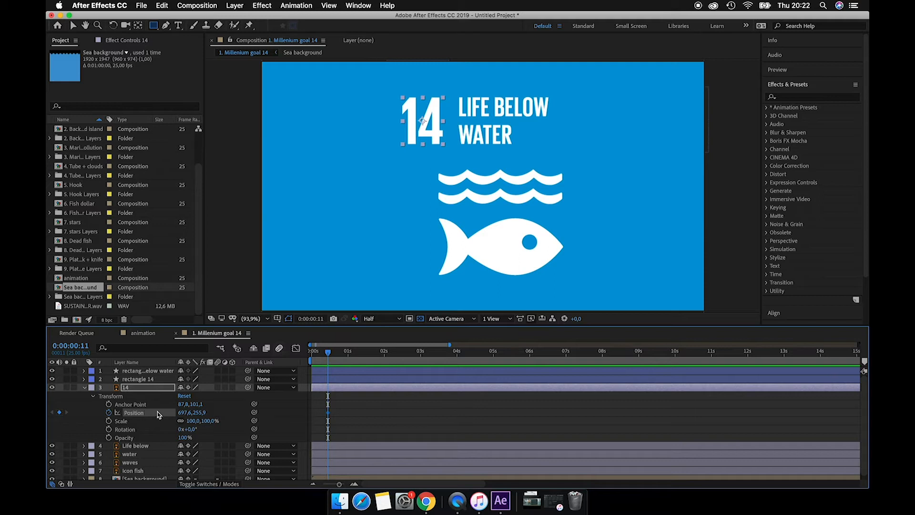
Keyframe the 14 layer's Position at 697.6, -70.1 at 0:00:00:04 and preview its drop into place
{"action": "left_click_drag", "start_coordinate": [329, 357], "coordinate": [318, 357]}
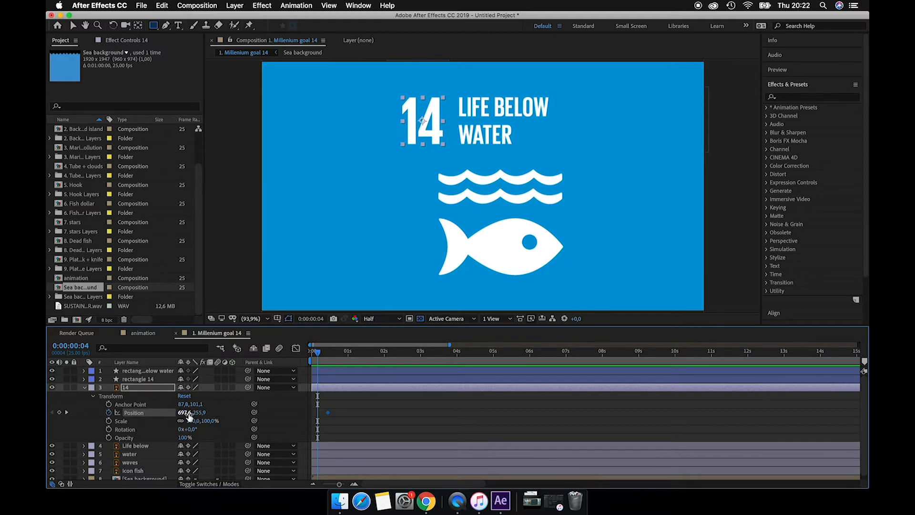
{"action": "mouse_move", "coordinate": [186, 413]}
{"action": "left_mouse_down"}
{"action": "mouse_move", "coordinate": [196, 414]}
{"action": "mouse_move", "coordinate": [163, 415]}
{"action": "mouse_move", "coordinate": [185, 415]}
{"action": "left_mouse_up"}
{"action": "left_click_drag", "start_coordinate": [200, 413], "coordinate": [58, 391]}
{"action": "key", "text": "space"}
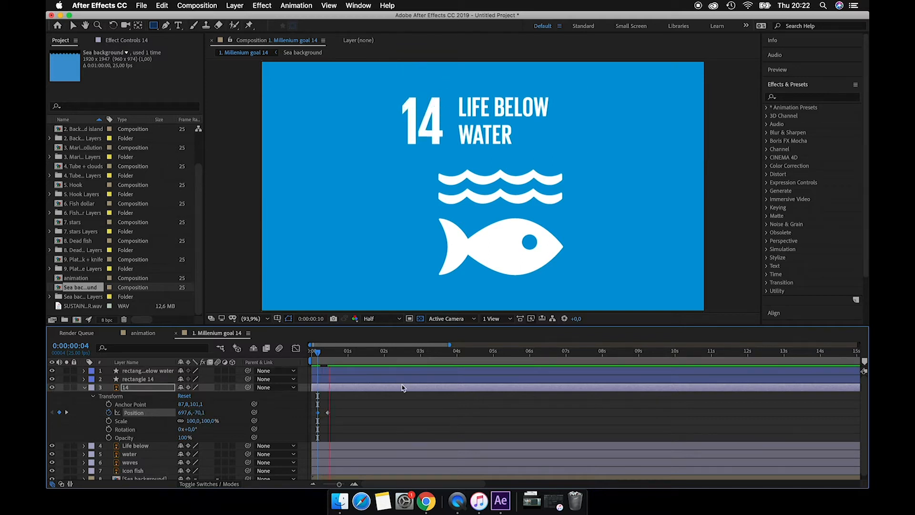
{"action": "key", "text": "space"}
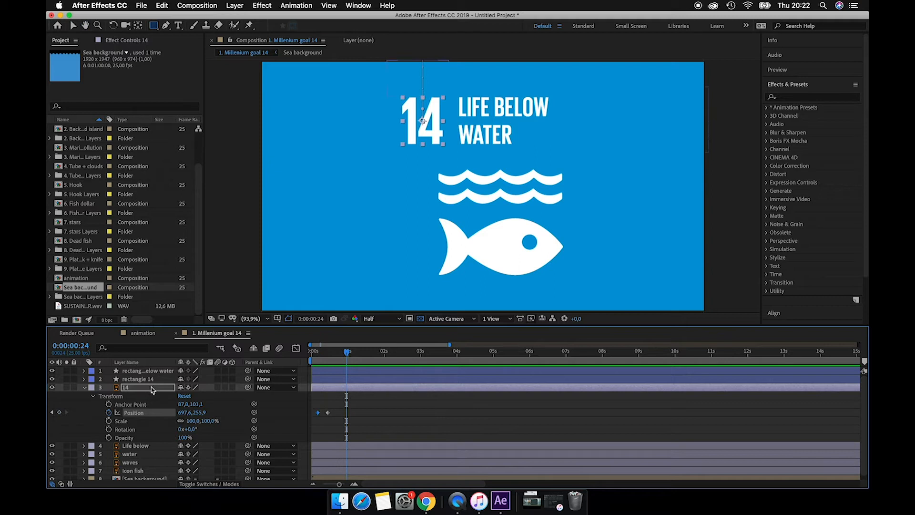
{"action": "left_click", "coordinate": [86, 388]}
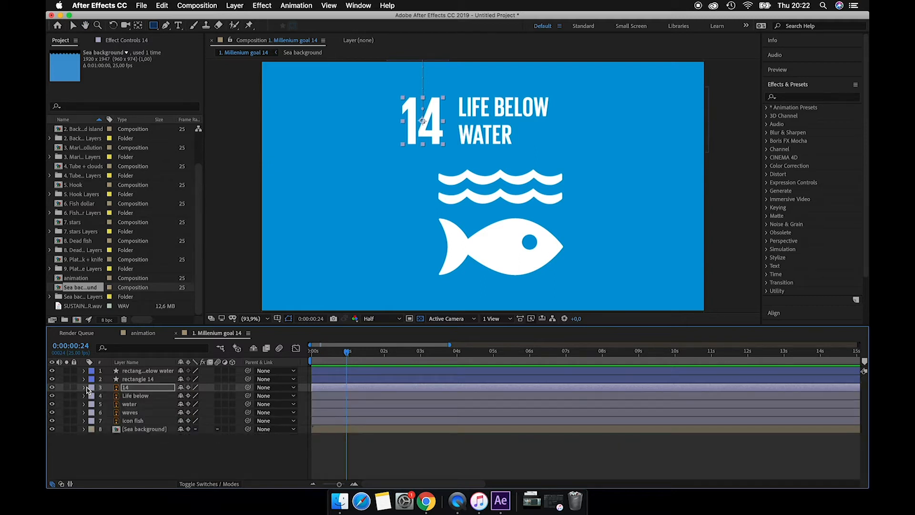
Animate the Life below layer sliding in, with a Position keyframe at 0:00:00:11 and one of 1588.9, 195.6 at 0:00:00:05
{"action": "left_click", "coordinate": [84, 396]}
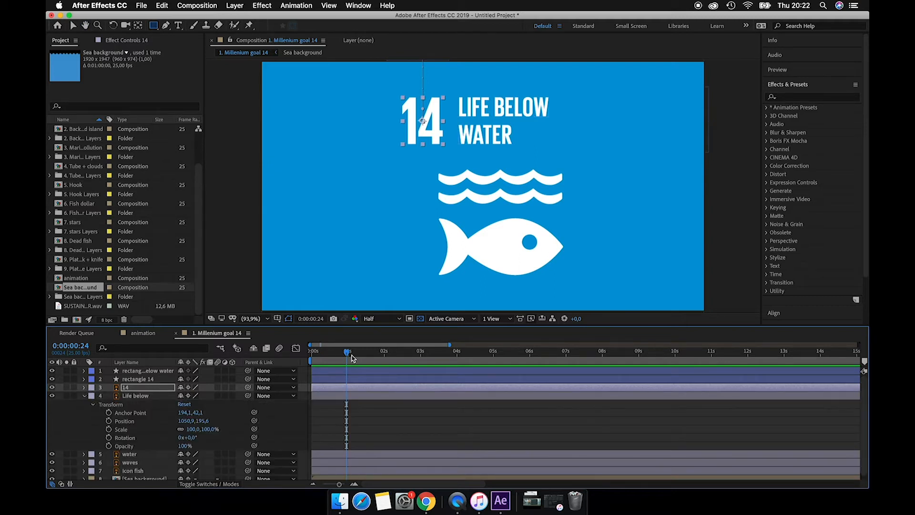
{"action": "left_click", "coordinate": [85, 388]}
{"action": "left_click_drag", "start_coordinate": [361, 352], "coordinate": [328, 353]}
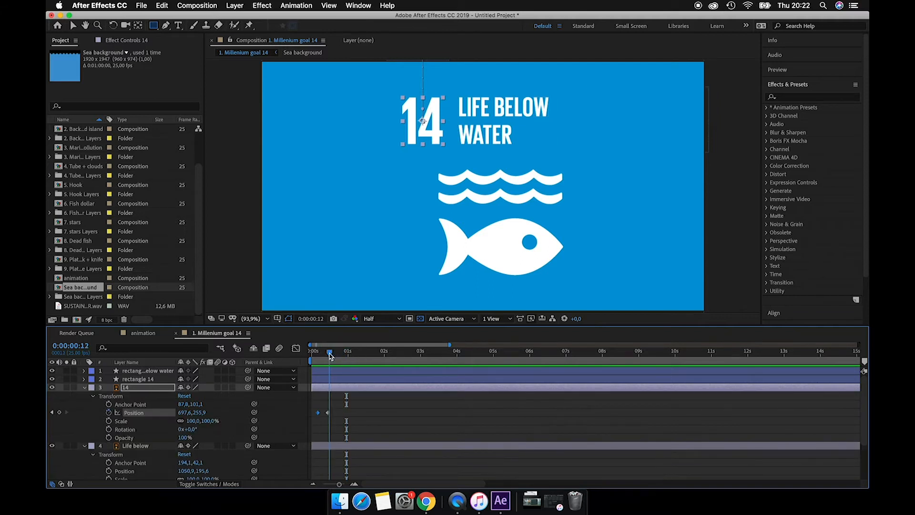
{"action": "scroll", "coordinate": [409, 429], "scroll_direction": "down", "scroll_amount": 3}
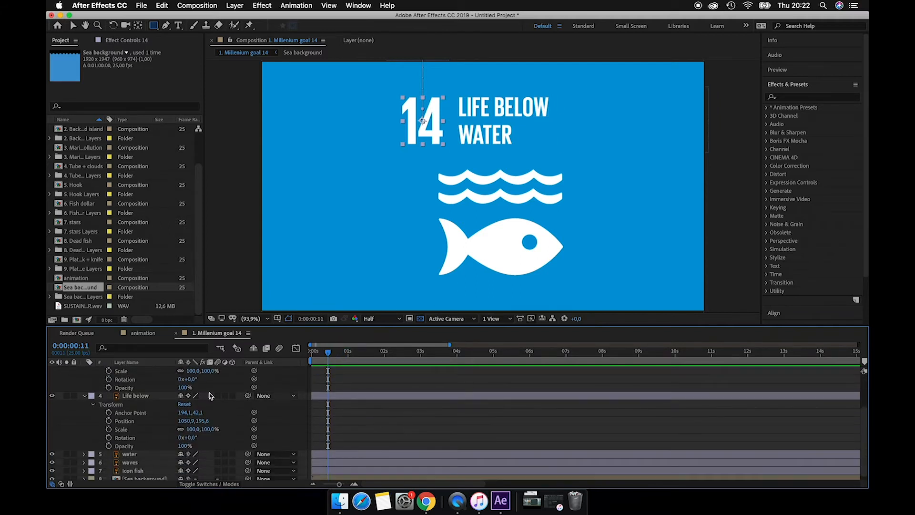
{"action": "left_click", "coordinate": [110, 421]}
{"action": "left_click_drag", "start_coordinate": [328, 353], "coordinate": [319, 353]}
{"action": "left_click_drag", "start_coordinate": [188, 421], "coordinate": [476, 446]}
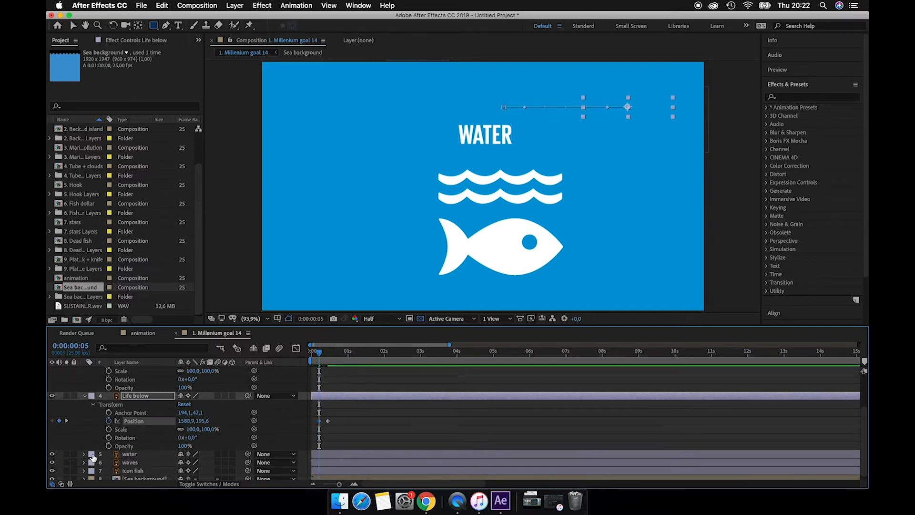
Keyframe the water layer's Position to slide in slightly after Life below, starting from 1492.0, 315.5 at 0:00:00:08, and preview the motion
{"action": "left_click", "coordinate": [138, 455]}
{"action": "key", "text": "p"}
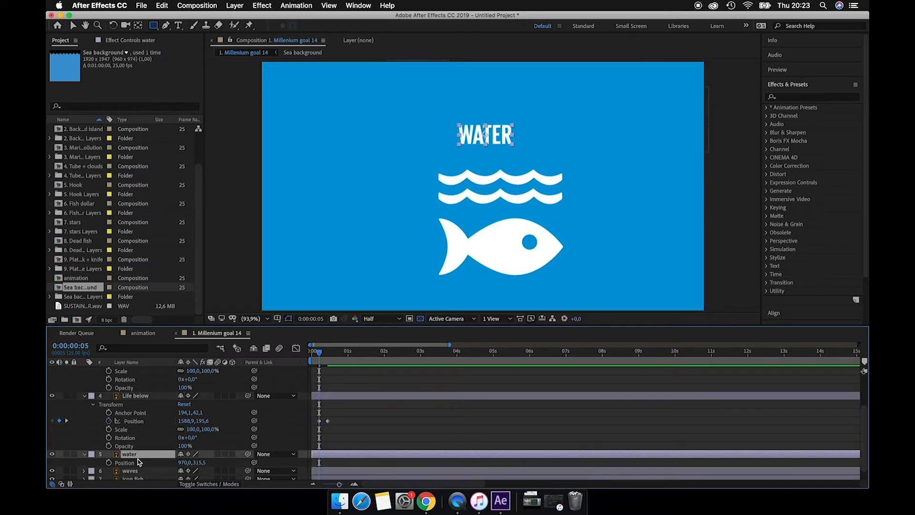
{"action": "mouse_move", "coordinate": [315, 360]}
{"action": "left_mouse_down"}
{"action": "mouse_move", "coordinate": [334, 355]}
{"action": "mouse_move", "coordinate": [324, 351]}
{"action": "left_mouse_up"}
{"action": "left_click", "coordinate": [109, 463]}
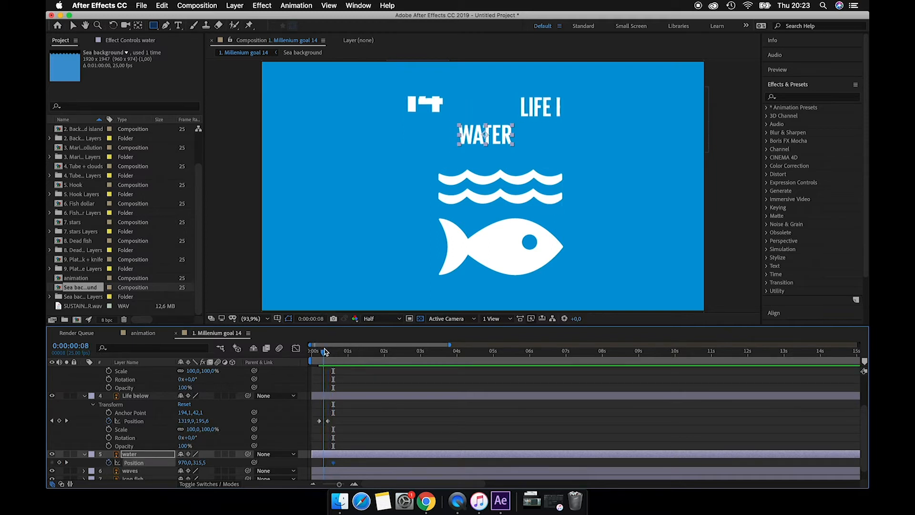
{"action": "left_click_drag", "start_coordinate": [181, 462], "coordinate": [457, 484]}
{"action": "left_click", "coordinate": [320, 355]}
{"action": "key", "text": "space"}
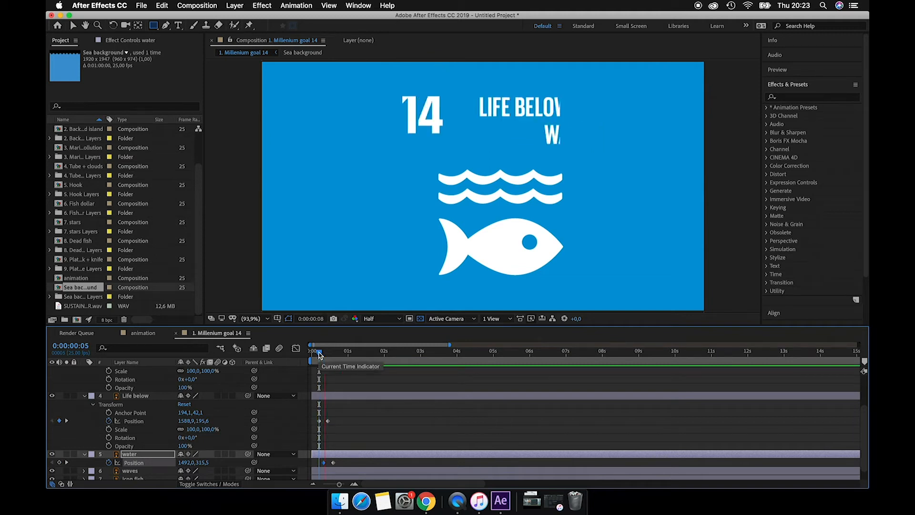
Preview the 14, Life below and water title animation, and collapse the properties of those three layers
{"action": "left_click", "coordinate": [320, 355]}
{"action": "key", "text": "space"}
{"action": "key", "text": "space"}
{"action": "left_click", "coordinate": [320, 355]}
{"action": "key", "text": "space"}
{"action": "left_click", "coordinate": [84, 396]}
{"action": "left_click", "coordinate": [84, 443]}
{"action": "left_click", "coordinate": [85, 383]}
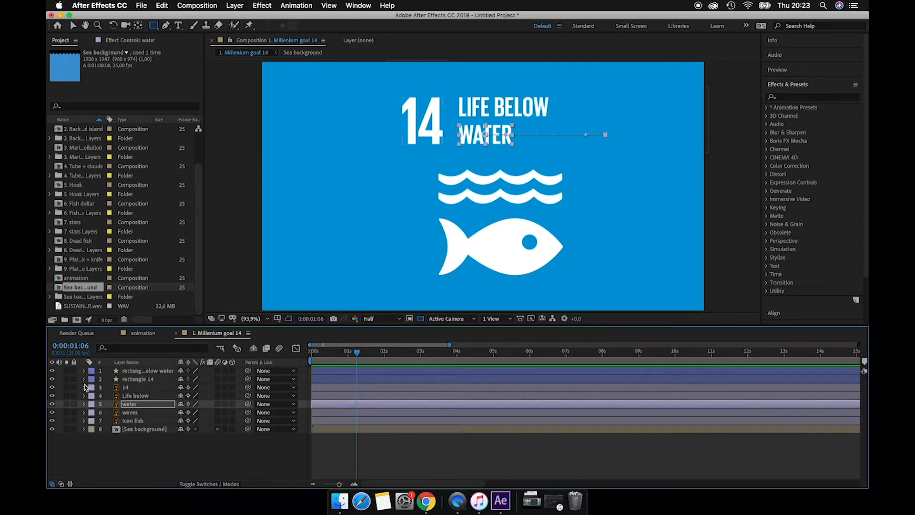
Set a Position keyframe on the Icon fish layer at 0:00:00:16
{"action": "left_click", "coordinate": [132, 421]}
{"action": "left_click_drag", "start_coordinate": [358, 356], "coordinate": [335, 361]}
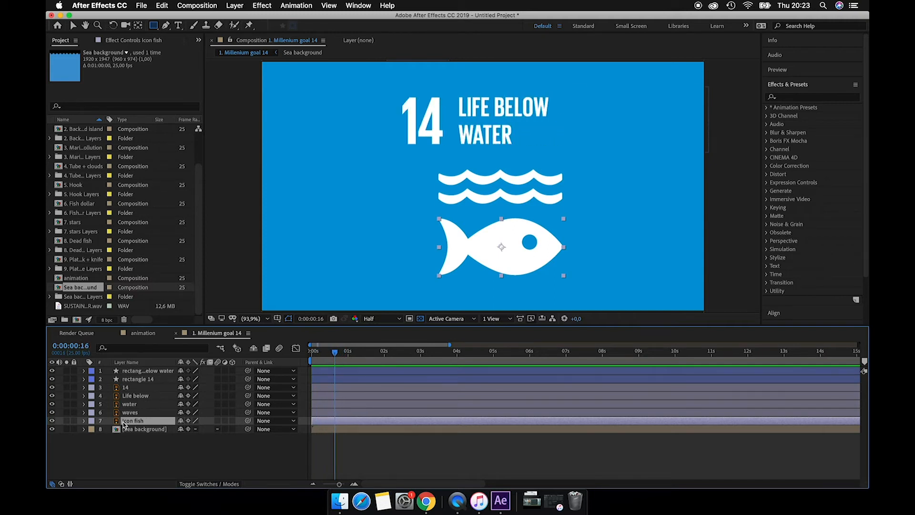
{"action": "key", "text": "p"}
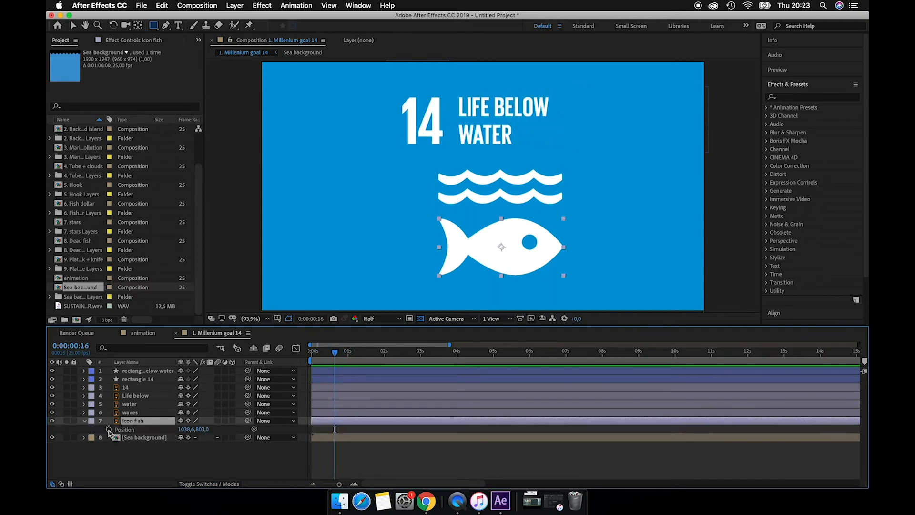
{"action": "left_click", "coordinate": [108, 429]}
Keyframe the Icon fish's Position off-frame at -331.4, 803.0 at 0:00:00:03 and preview it swimming in
{"action": "left_click_drag", "start_coordinate": [335, 352], "coordinate": [316, 353]}
{"action": "left_click_drag", "start_coordinate": [187, 429], "coordinate": [49, 404]}
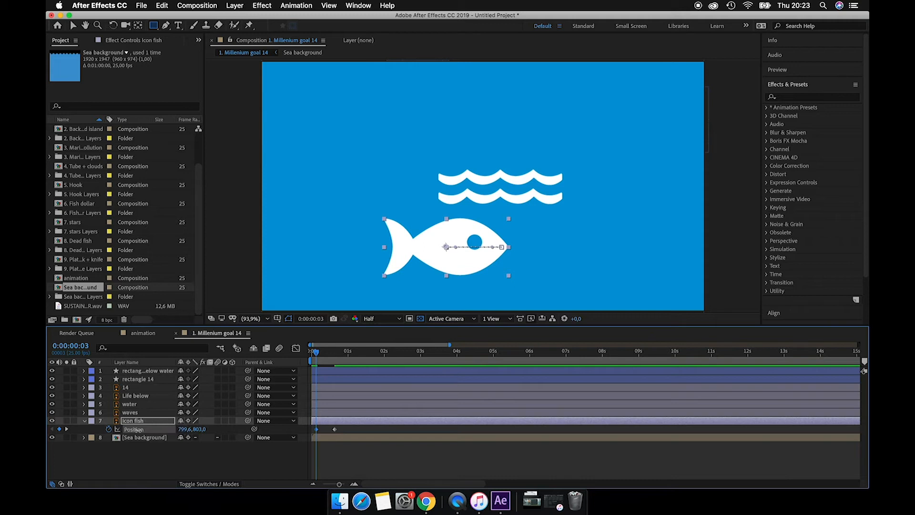
{"action": "left_click_drag", "start_coordinate": [187, 429], "coordinate": [52, 434]}
{"action": "left_click_drag", "start_coordinate": [187, 429], "coordinate": [53, 431]}
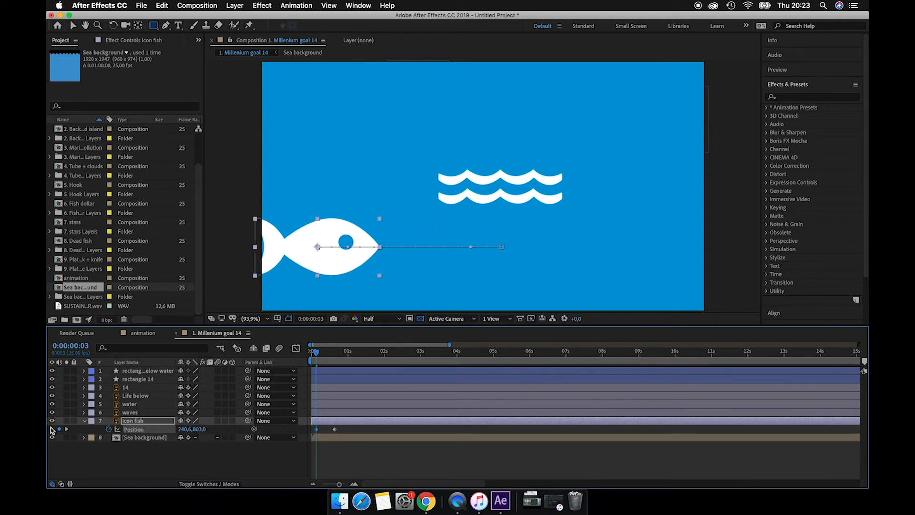
{"action": "left_click_drag", "start_coordinate": [186, 430], "coordinate": [53, 430]}
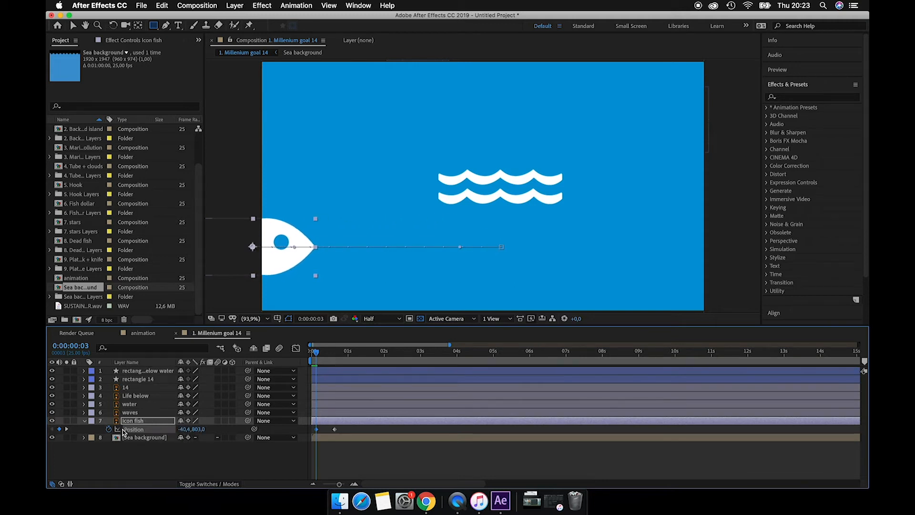
{"action": "left_click_drag", "start_coordinate": [187, 430], "coordinate": [81, 429]}
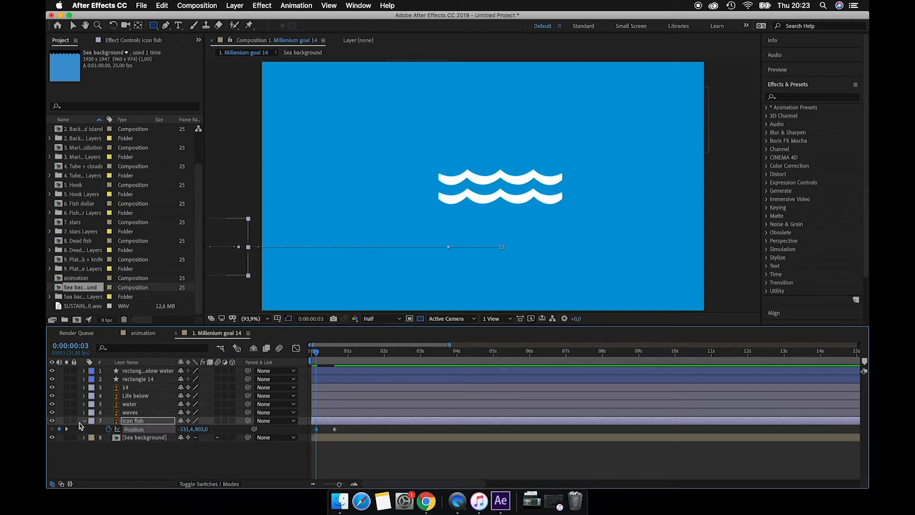
{"action": "key", "text": "space"}
{"action": "key", "text": "space"}
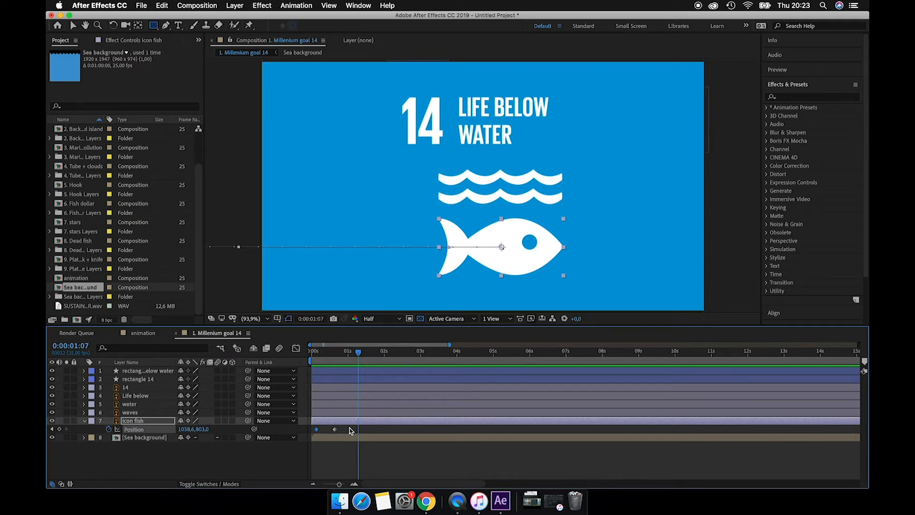
Shift the Icon fish's starting Position keyframe slightly later, bring the two keyframes closer together and preview the faster entrance
{"action": "left_click_drag", "start_coordinate": [335, 430], "coordinate": [321, 431]}
{"action": "left_click_drag", "start_coordinate": [317, 353], "coordinate": [319, 356]}
{"action": "key", "text": "space"}
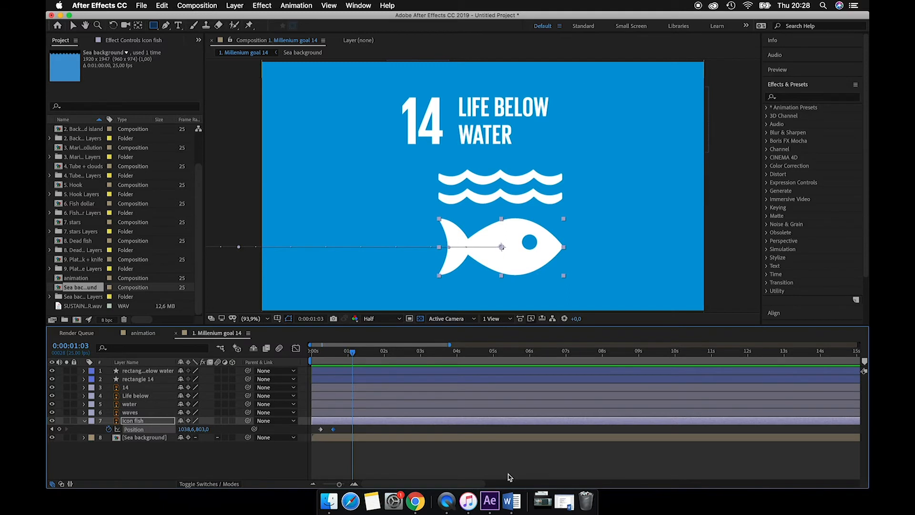
Copy the Ease and Wizz 2.0.1 inOutExpo expression from the trial number document in Word and return to After Effects
{"action": "left_click", "coordinate": [511, 499]}
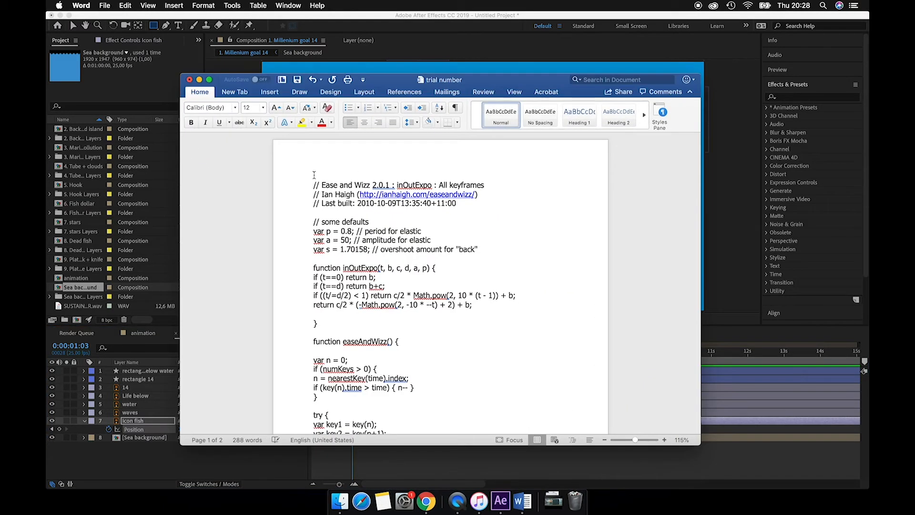
{"action": "left_click_drag", "start_coordinate": [326, 187], "coordinate": [452, 385]}
{"action": "left_click", "coordinate": [153, 464]}
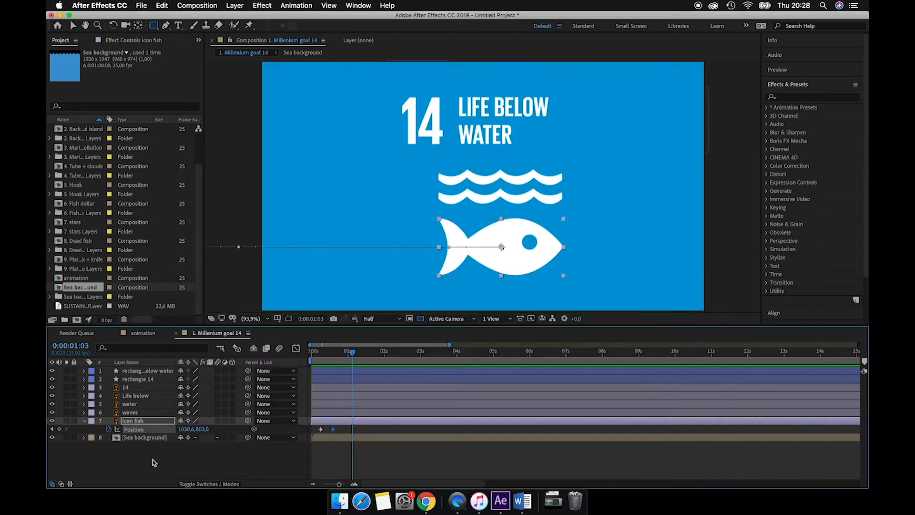
Replace the Icon fish's default Position expression with the copied Ease and Wizz code and preview the eased motion
{"action": "left_click", "coordinate": [109, 431], "text": "alt"}
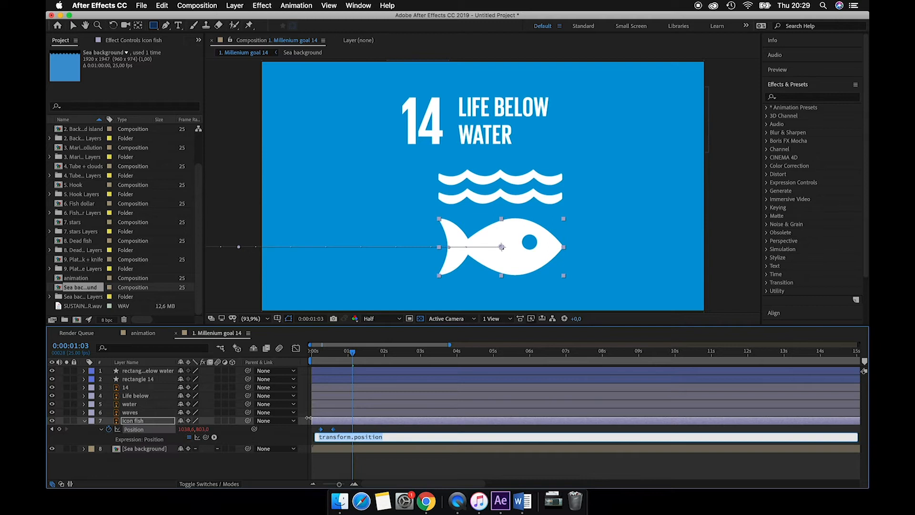
{"action": "key", "text": "BackSpace"}
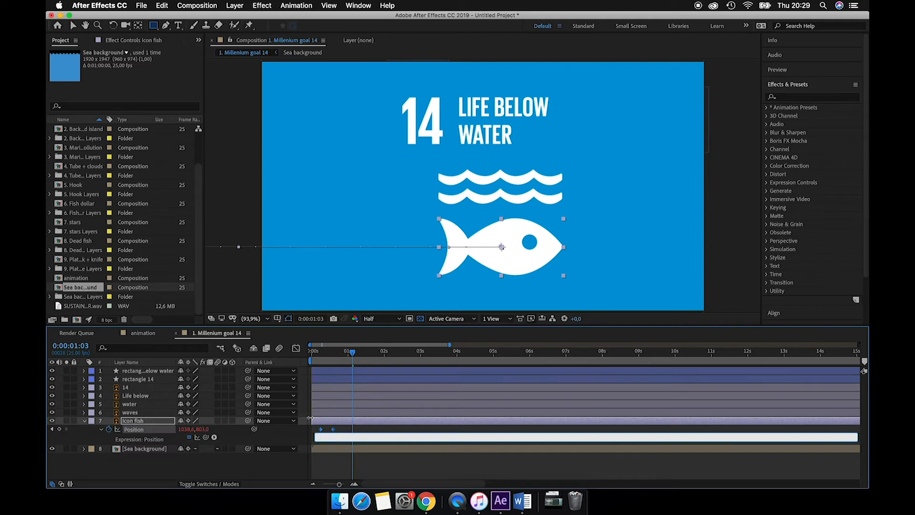
{"action": "key", "text": "super+v"}
{"action": "left_click", "coordinate": [386, 423]}
{"action": "left_click_drag", "start_coordinate": [352, 353], "coordinate": [315, 357]}
{"action": "key", "text": "space"}
{"action": "key", "text": "space"}
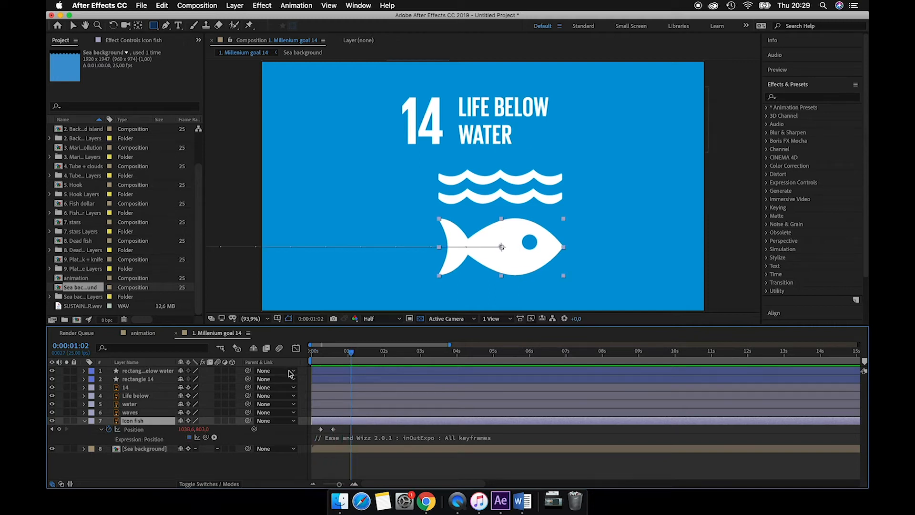
Add the Ease and Wizz expression to the 14 layer's Position, move its ending keyframe slightly later and preview the drop
{"action": "scroll", "coordinate": [219, 422], "scroll_direction": "right", "scroll_amount": 1}
{"action": "left_click", "coordinate": [130, 388]}
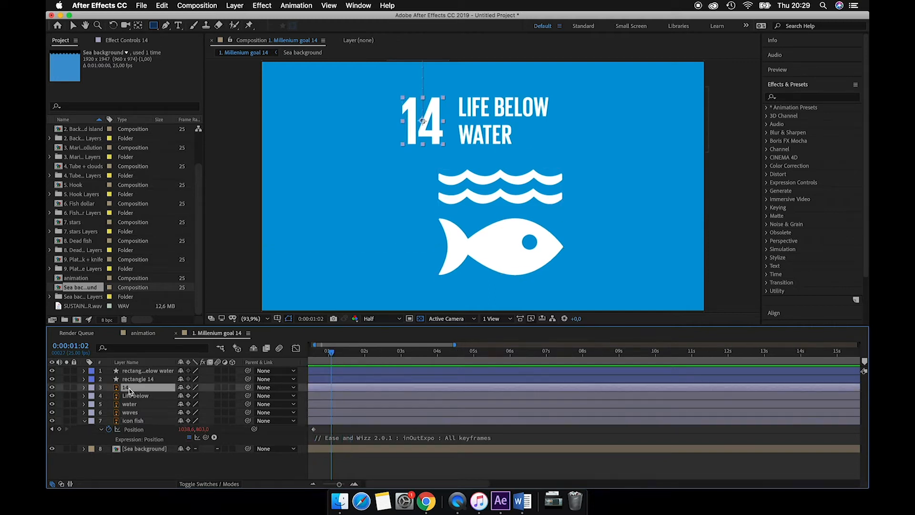
{"action": "key", "text": "p"}
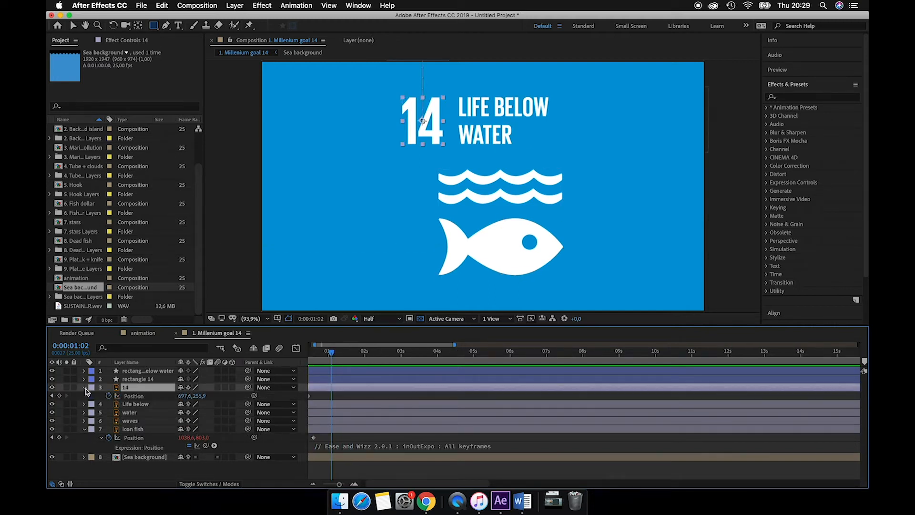
{"action": "left_click", "coordinate": [109, 396], "text": "alt"}
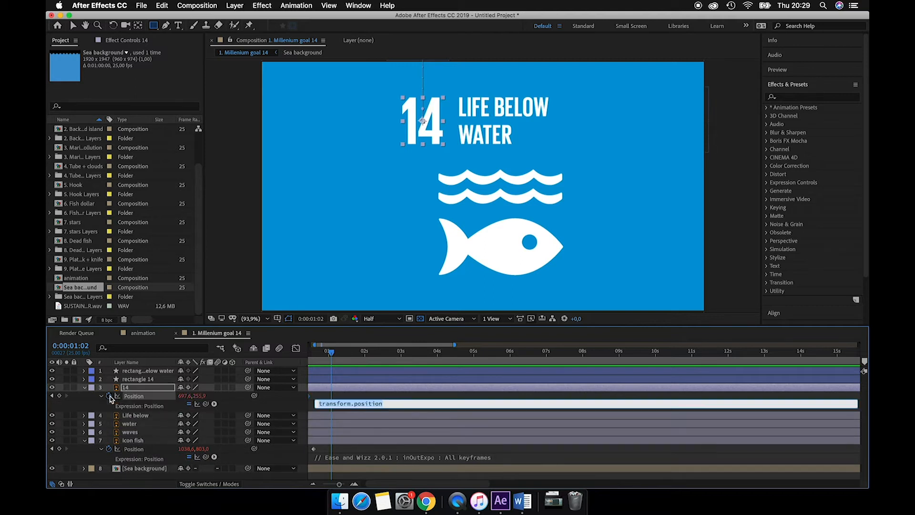
{"action": "key", "text": "BackSpace"}
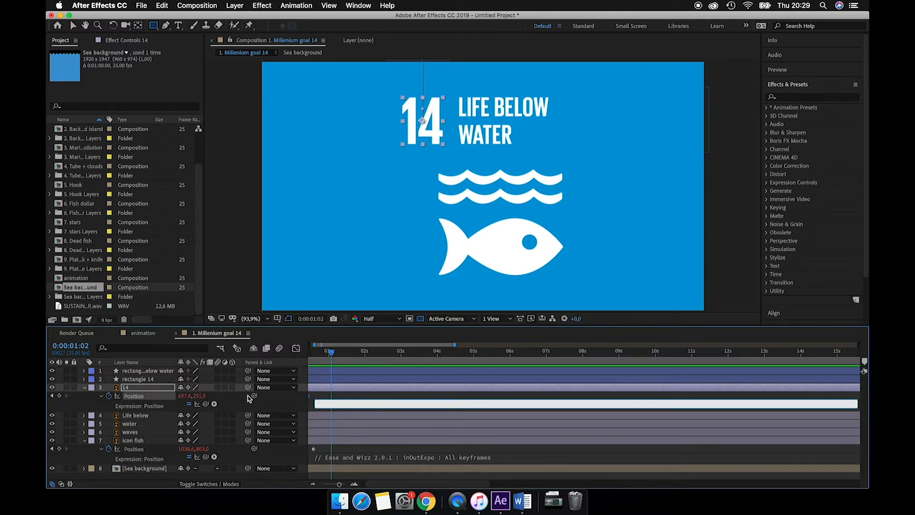
{"action": "left_click", "coordinate": [134, 421]}
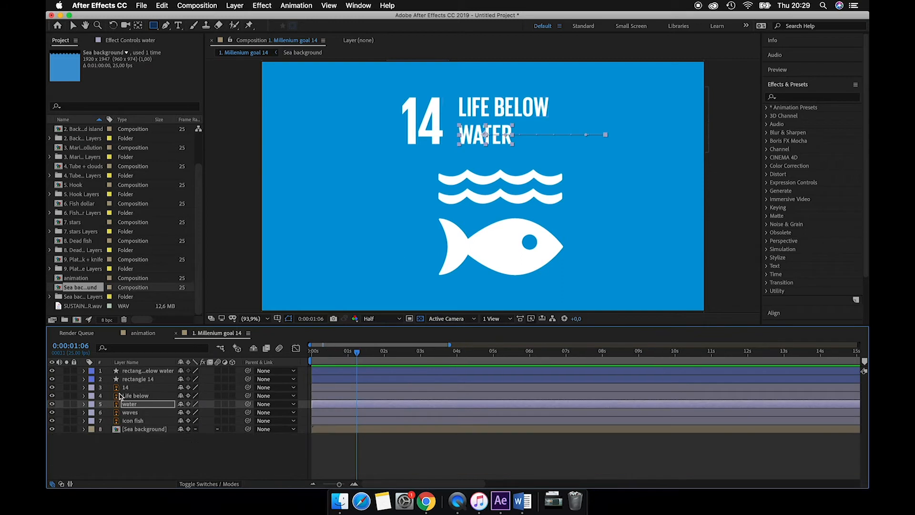
{"action": "left_click", "coordinate": [85, 387]}
{"action": "left_click_drag", "start_coordinate": [327, 414], "coordinate": [332, 414]}
{"action": "left_click", "coordinate": [317, 352]}
{"action": "key", "text": "space"}
{"action": "key", "text": "space"}
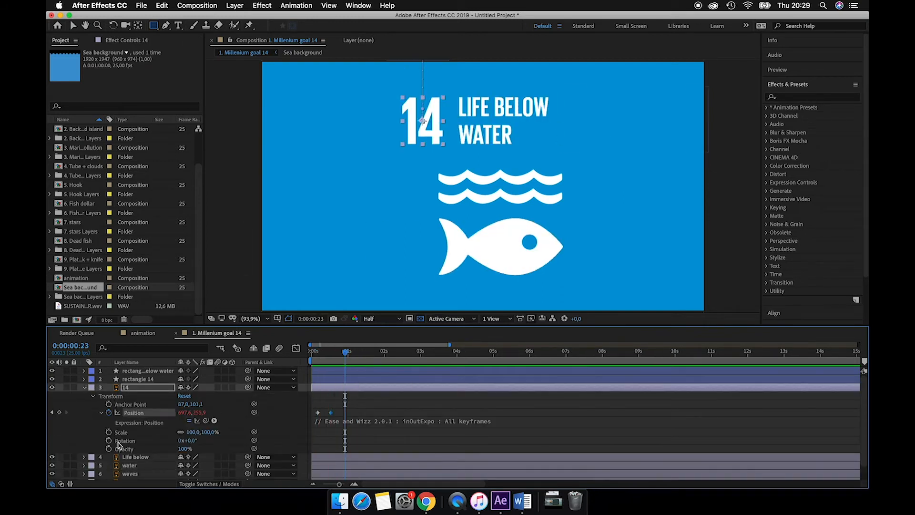
Apply the Ease and Wizz expression to the Life below layer's Position, delay its ending keyframe slightly and preview the slide
{"action": "left_click", "coordinate": [133, 457]}
{"action": "key", "text": "p"}
{"action": "scroll", "coordinate": [136, 456], "scroll_direction": "down", "scroll_amount": 2}
{"action": "left_click", "coordinate": [340, 446]}
{"action": "left_click_drag", "start_coordinate": [335, 442], "coordinate": [339, 443]}
{"action": "left_click", "coordinate": [317, 354]}
{"action": "key", "text": "space"}
{"action": "key", "text": "space"}
{"action": "scroll", "coordinate": [114, 389], "scroll_direction": "up", "scroll_amount": 2}
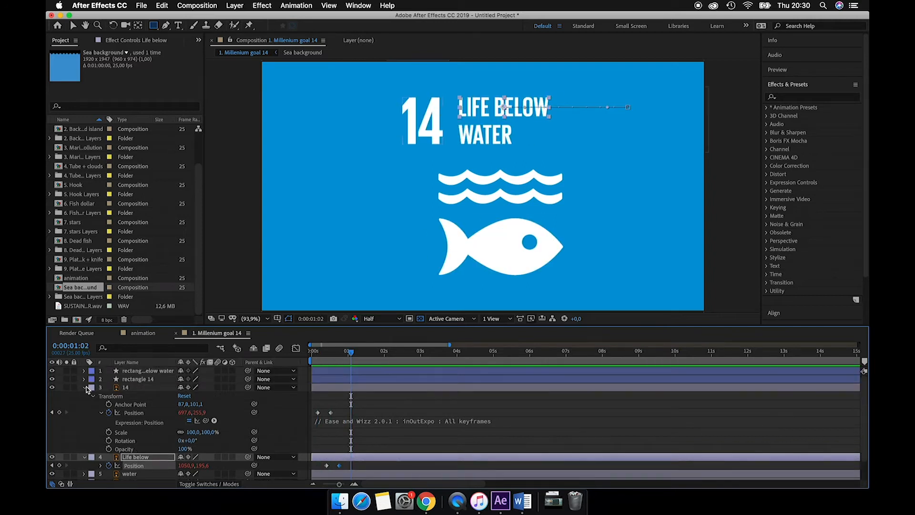
Move the 14 layer's ending Position keyframe to about 0:00:01:00, preview the slower drop and collapse the layer
{"action": "left_click_drag", "start_coordinate": [331, 413], "coordinate": [348, 412]}
{"action": "left_click", "coordinate": [315, 353]}
{"action": "key", "text": "space"}
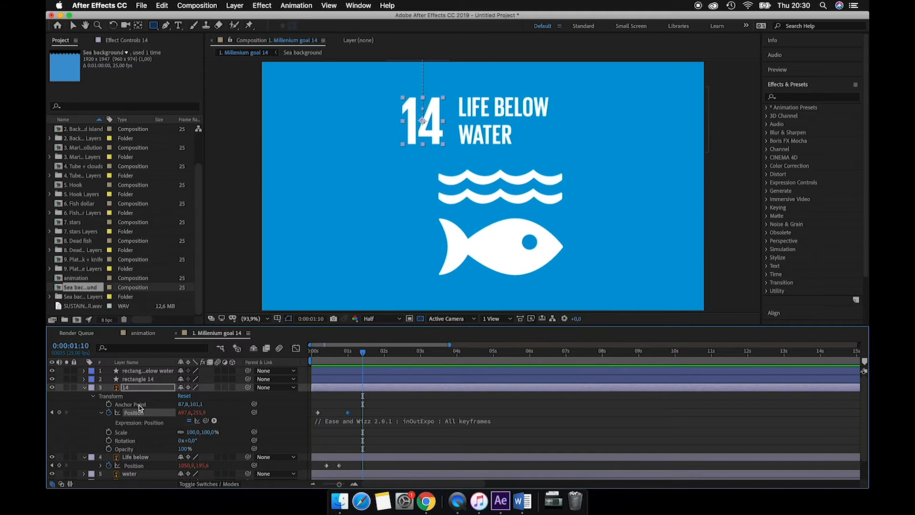
{"action": "left_click", "coordinate": [84, 388]}
{"action": "left_click", "coordinate": [84, 430]}
{"action": "left_click", "coordinate": [84, 430]}
{"action": "left_click", "coordinate": [84, 414]}
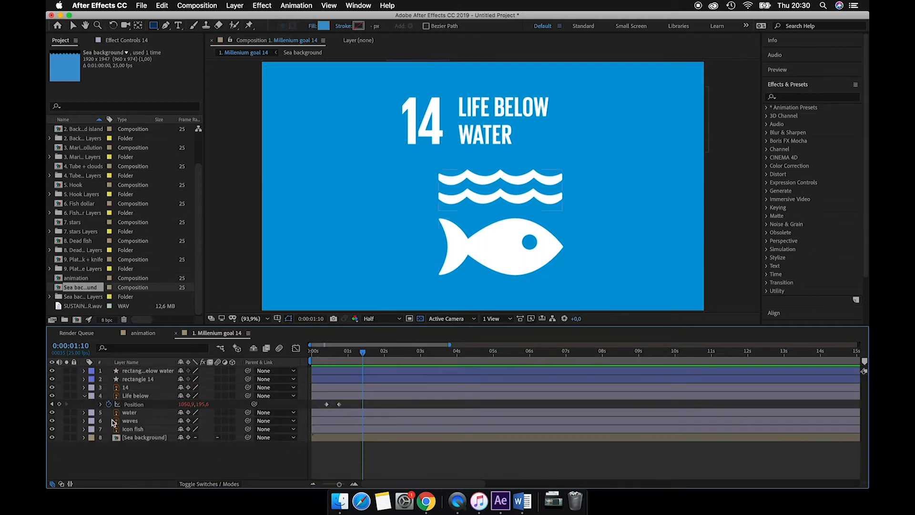
Move the Icon fish's ending Position keyframe to about 0:00:00:23 and preview the slower entrance
{"action": "left_click", "coordinate": [132, 430]}
{"action": "key", "text": "p"}
{"action": "left_click_drag", "start_coordinate": [339, 438], "coordinate": [346, 438]}
{"action": "left_click_drag", "start_coordinate": [339, 353], "coordinate": [298, 353]}
{"action": "key", "text": "space"}
{"action": "key", "text": "space"}
{"action": "key", "text": "space"}
Retime the 14 layer's Position keyframes, preview the result from the start and collapse the layer
{"action": "left_click", "coordinate": [85, 388]}
{"action": "left_click_drag", "start_coordinate": [317, 413], "coordinate": [358, 413]}
{"action": "key", "text": "space"}
{"action": "left_click_drag", "start_coordinate": [352, 353], "coordinate": [296, 359]}
{"action": "key", "text": "space"}
{"action": "key", "text": "space"}
{"action": "key", "text": "space"}
{"action": "left_click", "coordinate": [85, 388]}
Show the water layer's keyframed Position, adjust its keyframe timing and preview the slide
{"action": "left_click", "coordinate": [144, 413]}
{"action": "key", "text": "u"}
{"action": "mouse_move", "coordinate": [342, 419]}
{"action": "left_mouse_down"}
{"action": "mouse_move", "coordinate": [319, 432]}
{"action": "mouse_move", "coordinate": [333, 421]}
{"action": "left_mouse_up"}
{"action": "left_click_drag", "start_coordinate": [332, 352], "coordinate": [309, 353]}
{"action": "key", "text": "space"}
{"action": "key", "text": "space"}
Add the Ease and Wizz inOutExpo expression to the water layer's Position and preview the eased slide
{"action": "left_click", "coordinate": [109, 422], "text": "alt"}
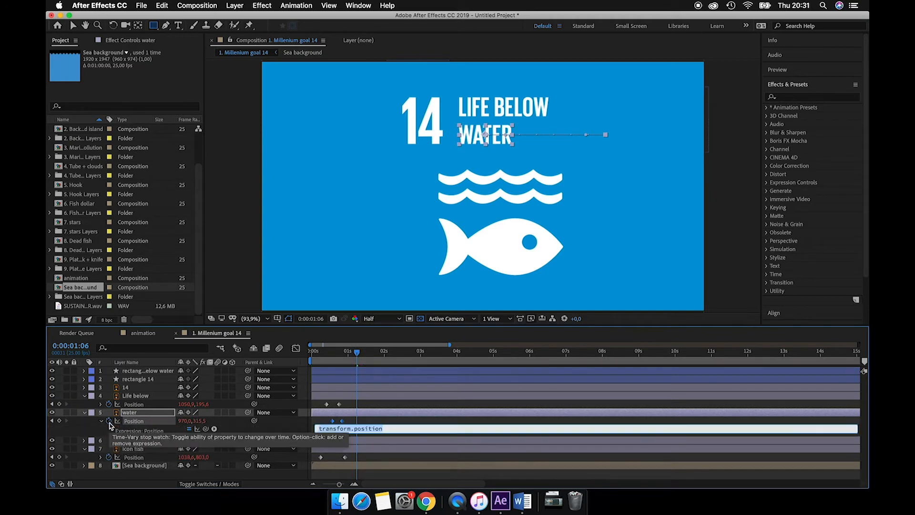
{"action": "left_click", "coordinate": [374, 422]}
{"action": "left_click", "coordinate": [323, 352]}
{"action": "key", "text": "space"}
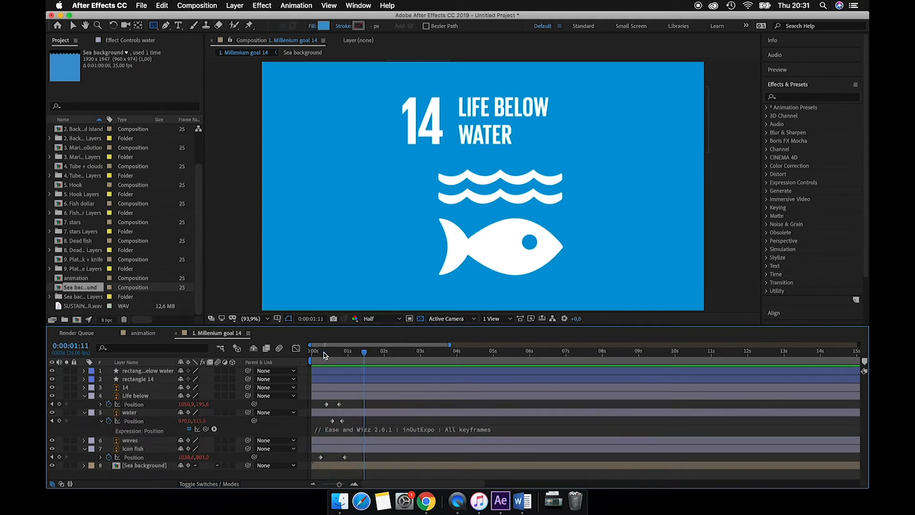
Lengthen the water and Life below slides, moving water's ending Position keyframe to about 0:00:01:07 and Life below's to about 0:00:00:23
{"action": "left_click_drag", "start_coordinate": [324, 424], "coordinate": [347, 421]}
{"action": "left_click", "coordinate": [354, 422]}
{"action": "mouse_move", "coordinate": [347, 422]}
{"action": "left_mouse_down"}
{"action": "mouse_move", "coordinate": [336, 405]}
{"action": "mouse_move", "coordinate": [349, 418]}
{"action": "mouse_move", "coordinate": [342, 421]}
{"action": "mouse_move", "coordinate": [344, 404]}
{"action": "mouse_move", "coordinate": [358, 421]}
{"action": "left_mouse_up"}
{"action": "left_click", "coordinate": [344, 406]}
Replay the retimed title and fish animation from the start several times to check the timing, and collapse the open layers
{"action": "key", "text": "space"}
{"action": "key", "text": "space"}
{"action": "key", "text": "space"}
{"action": "key", "text": "space"}
{"action": "key", "text": "space"}
{"action": "key", "text": "space"}
{"action": "key", "text": "space"}
{"action": "left_click", "coordinate": [321, 353]}
{"action": "key", "text": "space"}
{"action": "left_click", "coordinate": [311, 353]}
{"action": "key", "text": "space"}
{"action": "key", "text": "space"}
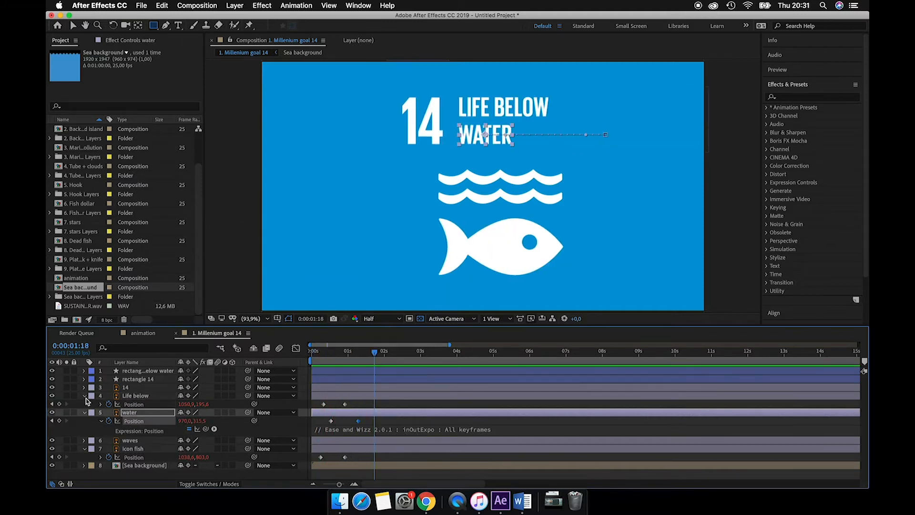
{"action": "left_click", "coordinate": [85, 396]}
{"action": "left_click", "coordinate": [85, 405]}
{"action": "left_click", "coordinate": [85, 421]}
Draw a rectangular mask around both waves on the waves layer and set a Mask Path keyframe at 0:00:01:18
{"action": "left_click", "coordinate": [142, 413]}
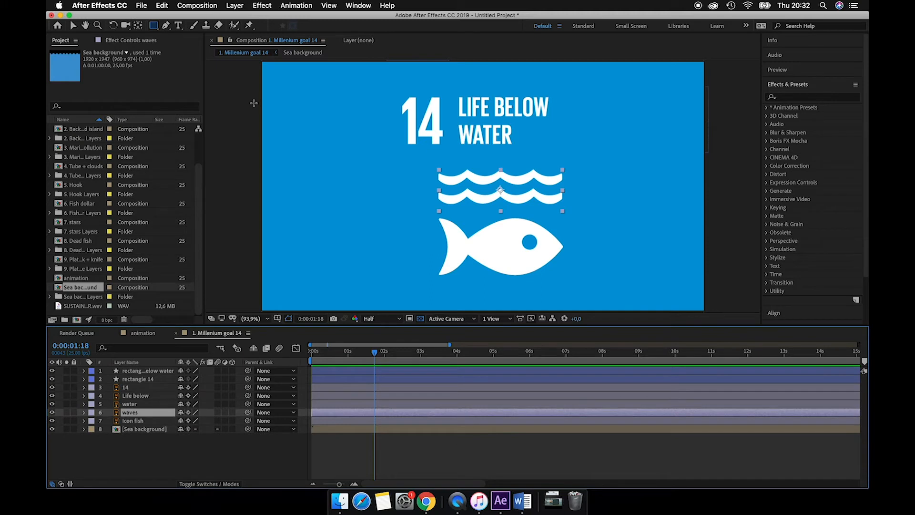
{"action": "left_click", "coordinate": [154, 26]}
{"action": "left_click_drag", "start_coordinate": [427, 159], "coordinate": [574, 211]}
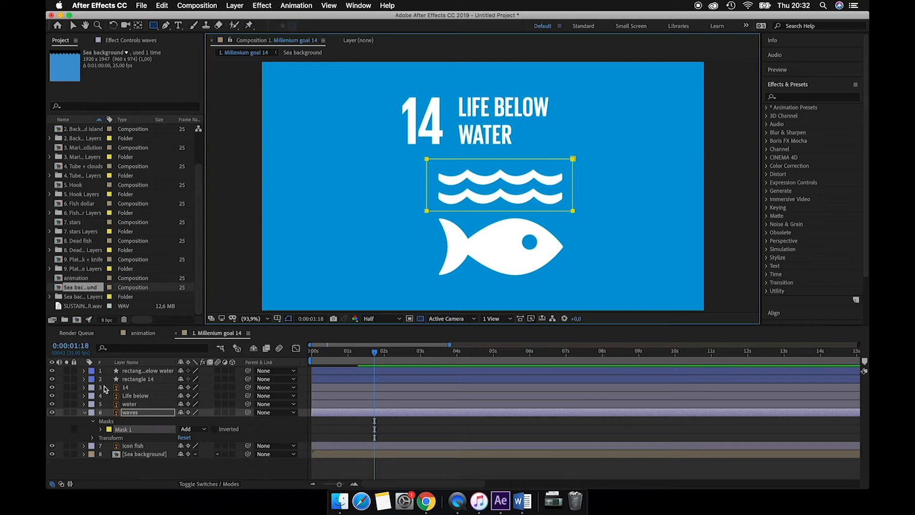
{"action": "left_click", "coordinate": [101, 430]}
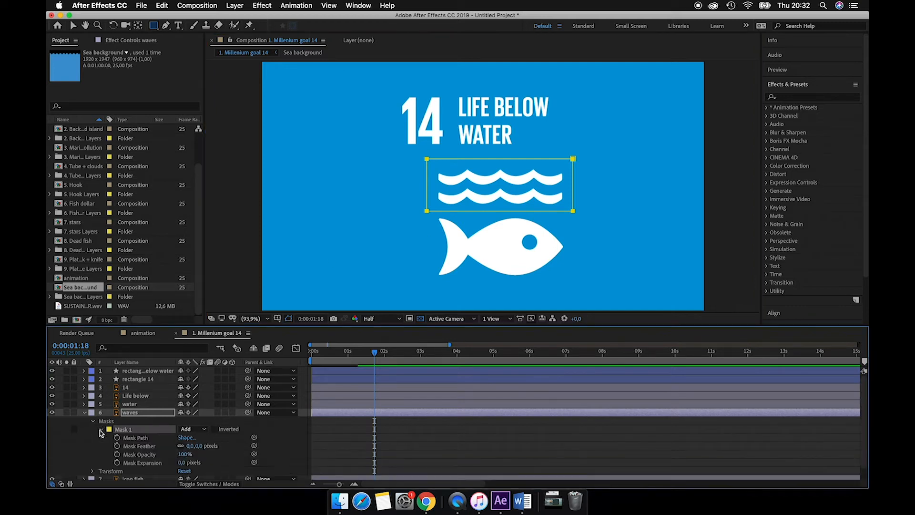
{"action": "scroll", "coordinate": [136, 435], "scroll_direction": "down", "scroll_amount": 2}
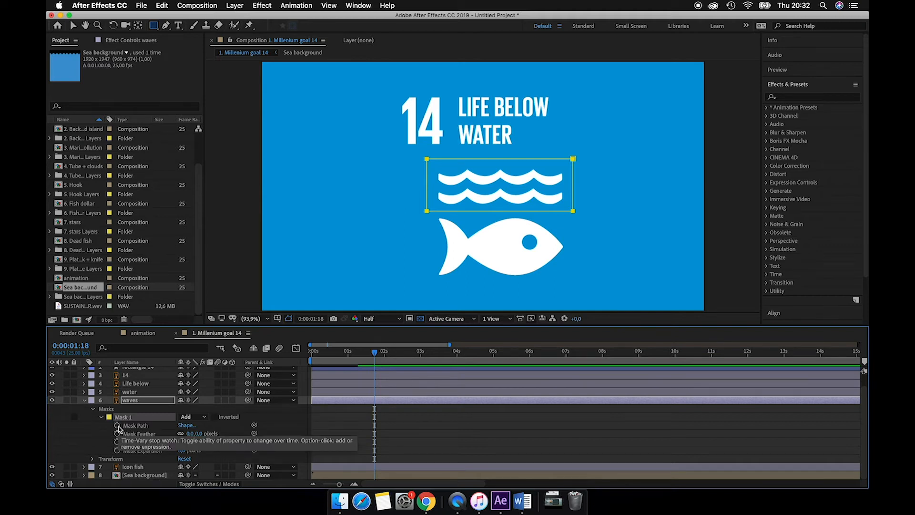
{"action": "left_click", "coordinate": [117, 426]}
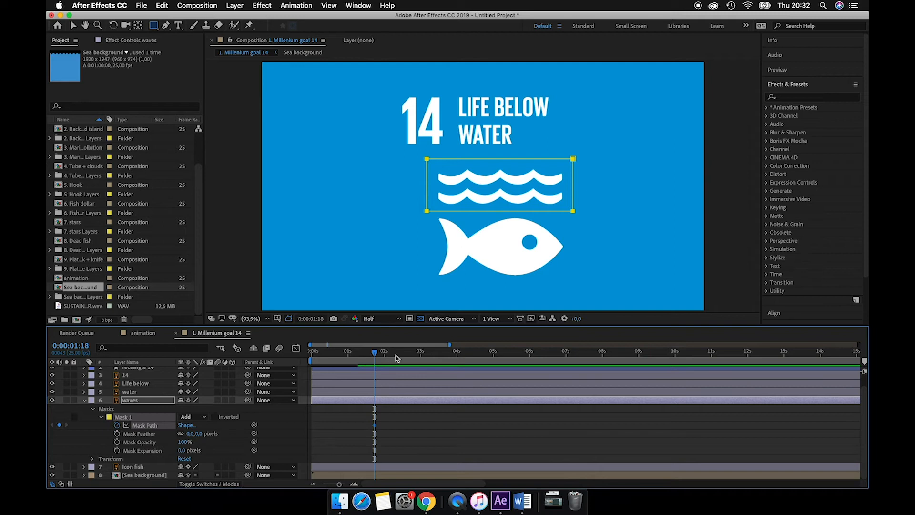
Keyframe the waves' Mask Path at 0:00:00:11 with the whole mask moved left until it no longer covers the waves
{"action": "left_click_drag", "start_coordinate": [375, 353], "coordinate": [329, 352]}
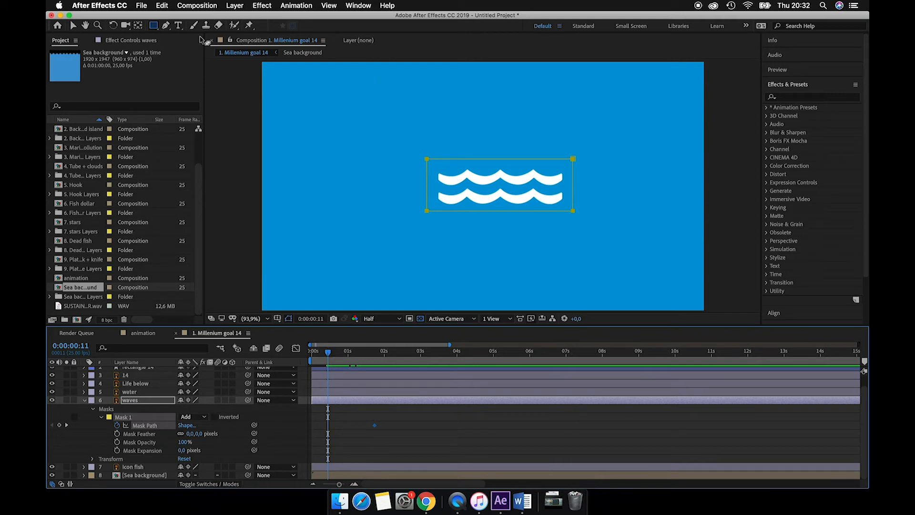
{"action": "left_click", "coordinate": [74, 26]}
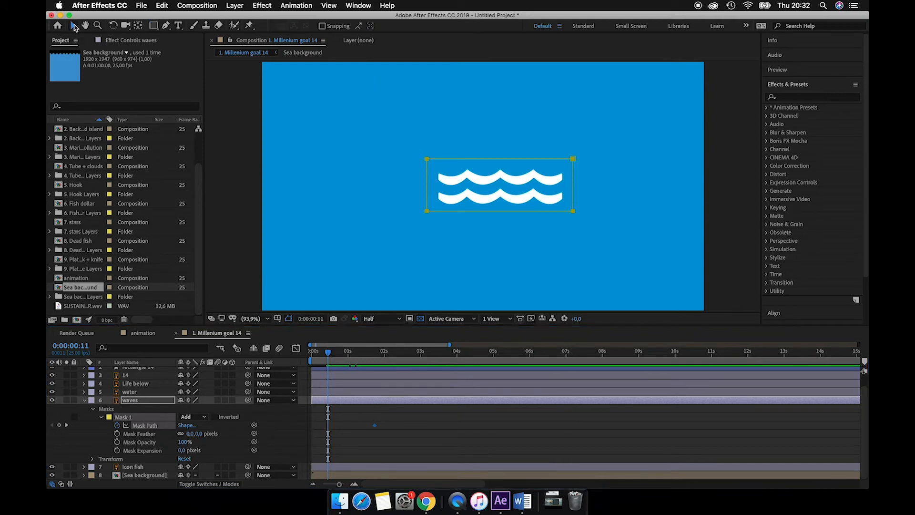
{"action": "left_click", "coordinate": [428, 163]}
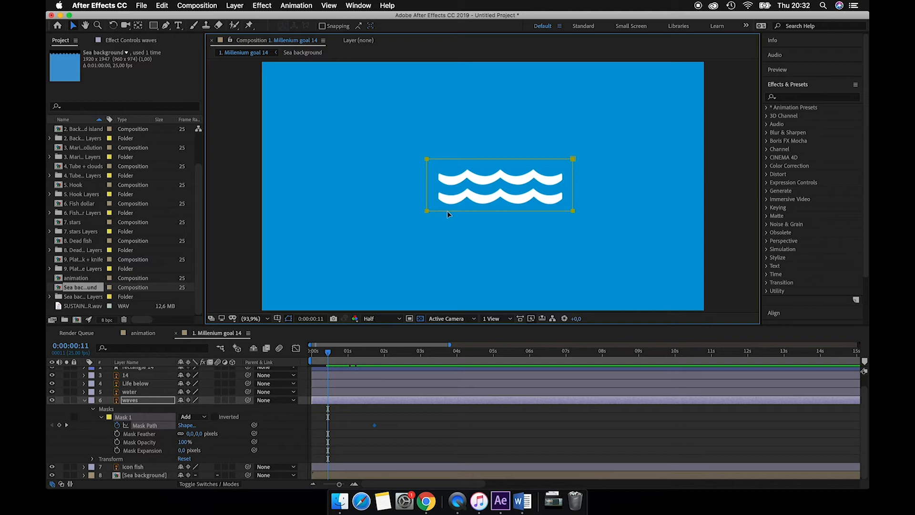
{"action": "left_click_drag", "start_coordinate": [448, 210], "coordinate": [305, 211]}
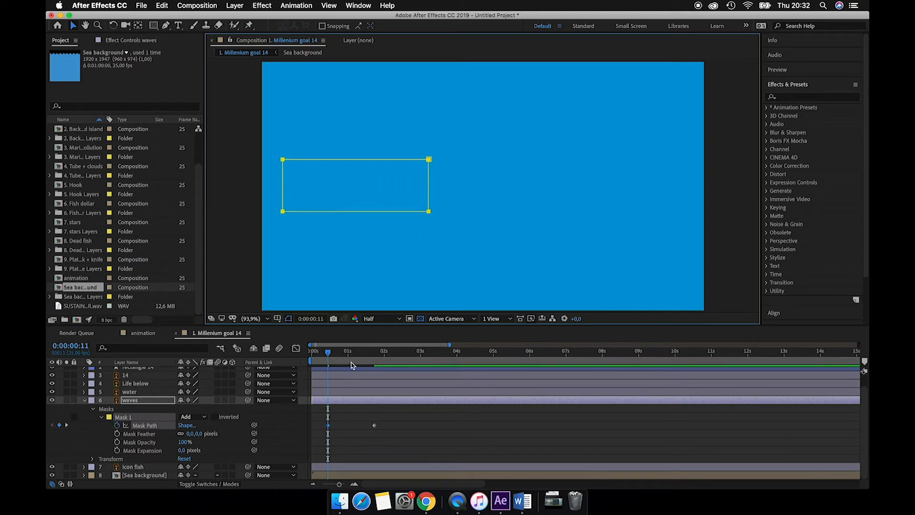
Collapse the waves layer and set Position keyframes at 0:00:02:04 on the two rectangle, 14, Life below, water and waves layers
{"action": "left_click_drag", "start_coordinate": [333, 356], "coordinate": [324, 357]}
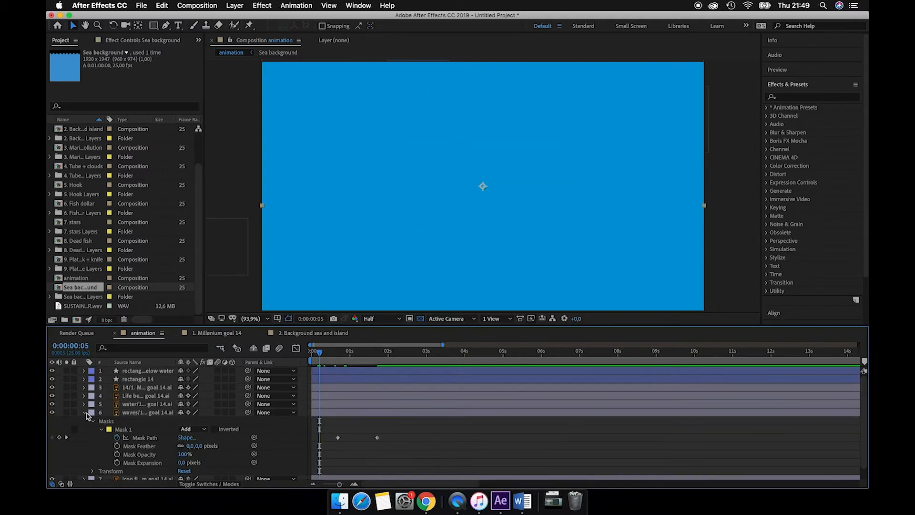
{"action": "left_click", "coordinate": [85, 414]}
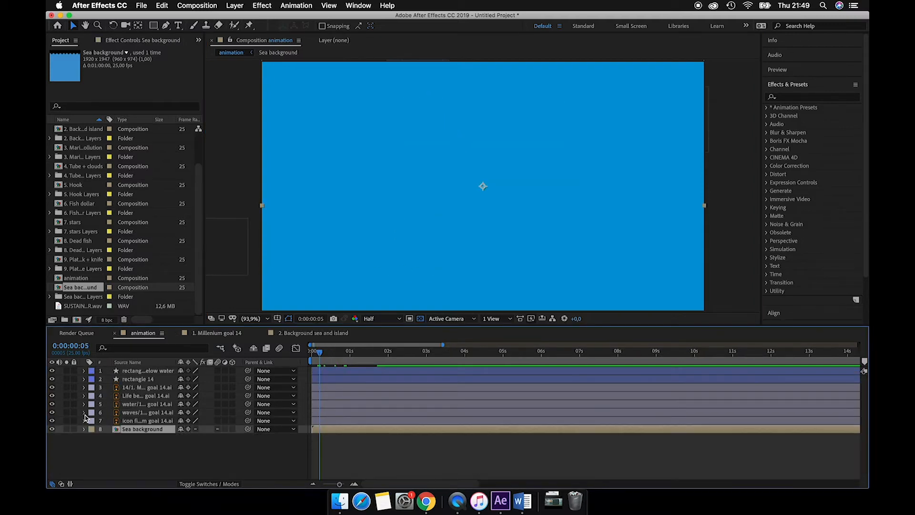
{"action": "left_click", "coordinate": [133, 467]}
{"action": "left_click", "coordinate": [148, 371]}
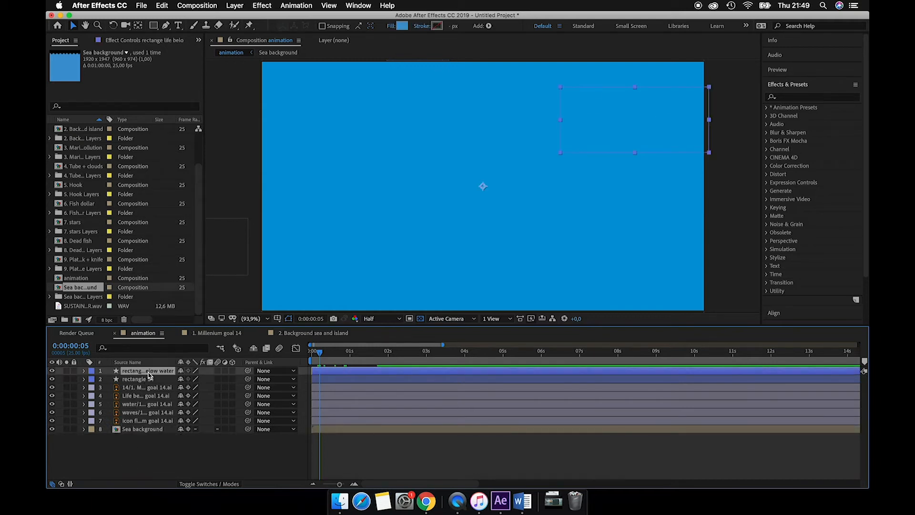
{"action": "left_click", "coordinate": [154, 420], "text": "shift"}
{"action": "left_click_drag", "start_coordinate": [319, 355], "coordinate": [395, 361]}
{"action": "key", "text": "p"}
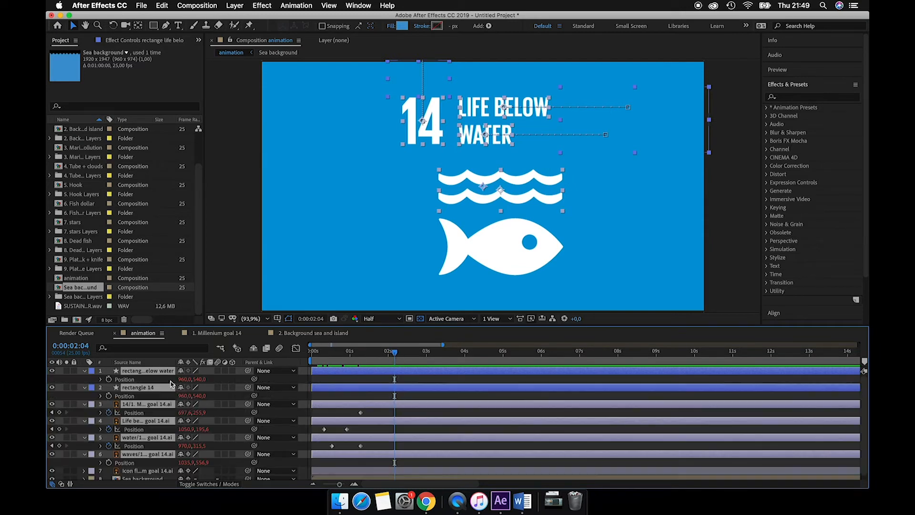
{"action": "left_click", "coordinate": [109, 380]}
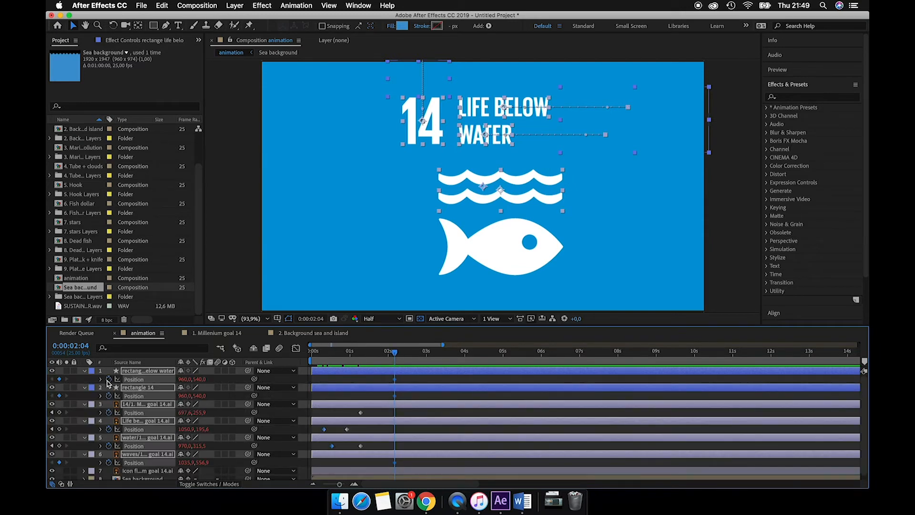
{"action": "left_click", "coordinate": [60, 413]}
Keyframe the selected layers' Position at 0:00:02:13, moving them all left out of frame with the rectangles' X at -1007
{"action": "left_click_drag", "start_coordinate": [397, 356], "coordinate": [411, 356]}
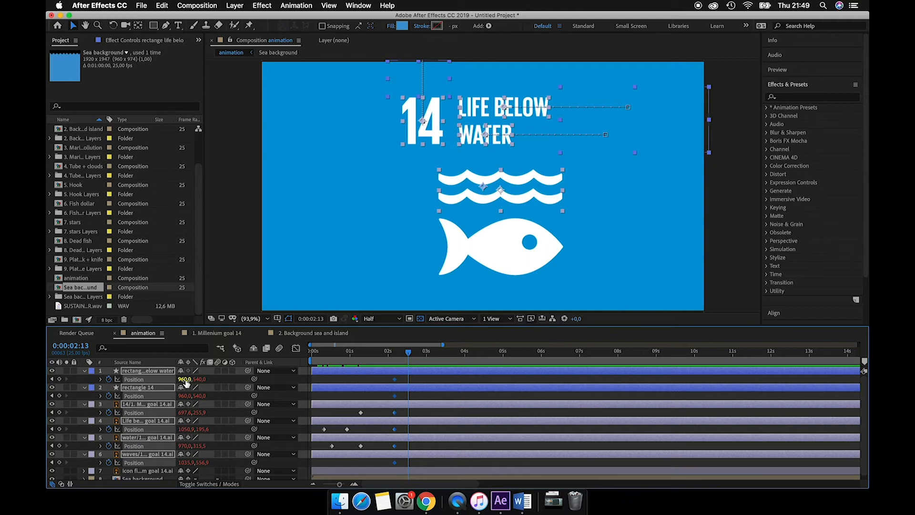
{"action": "left_click_drag", "start_coordinate": [185, 379], "coordinate": [46, 379]}
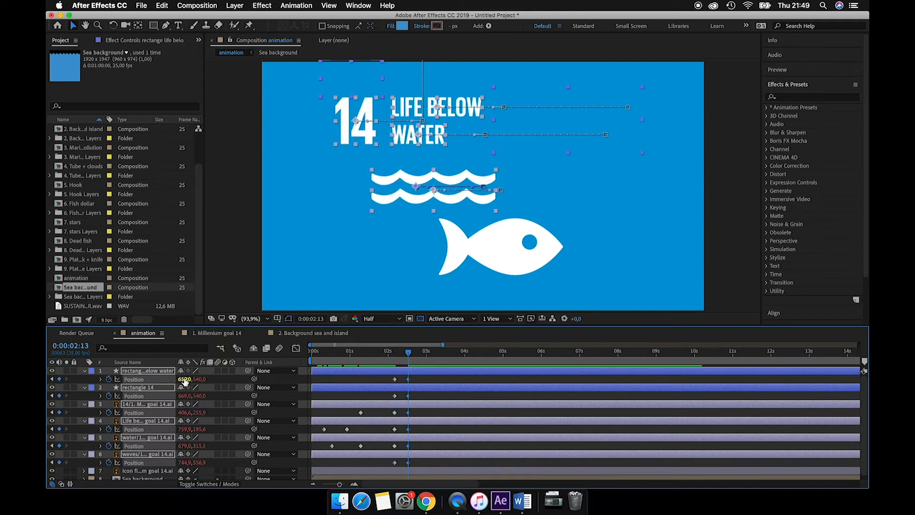
{"action": "left_click_drag", "start_coordinate": [185, 379], "coordinate": [72, 379]}
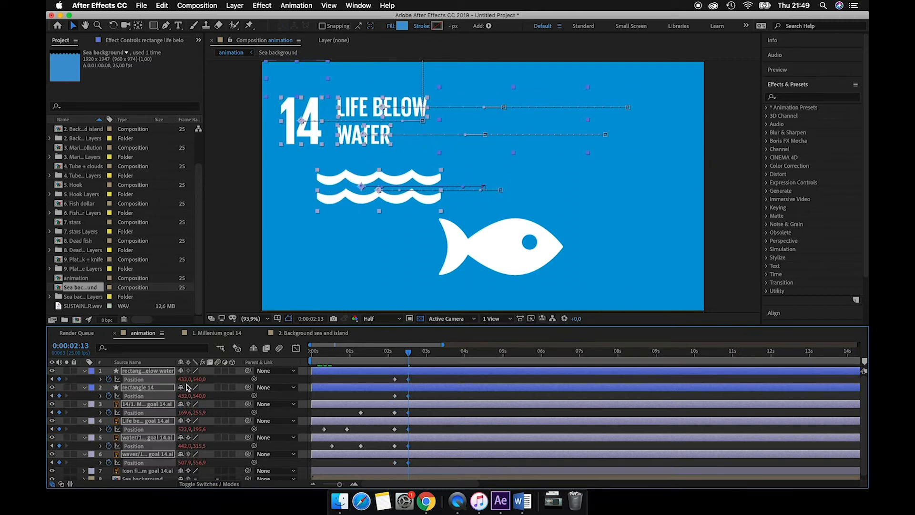
{"action": "left_click_drag", "start_coordinate": [191, 379], "coordinate": [46, 379]}
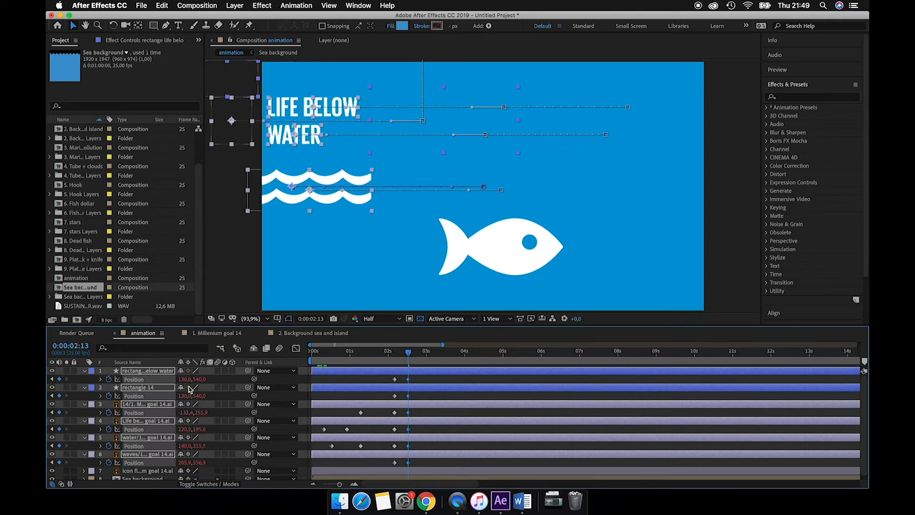
{"action": "left_click_drag", "start_coordinate": [185, 379], "coordinate": [126, 385]}
{"action": "left_click_drag", "start_coordinate": [196, 380], "coordinate": [47, 379]}
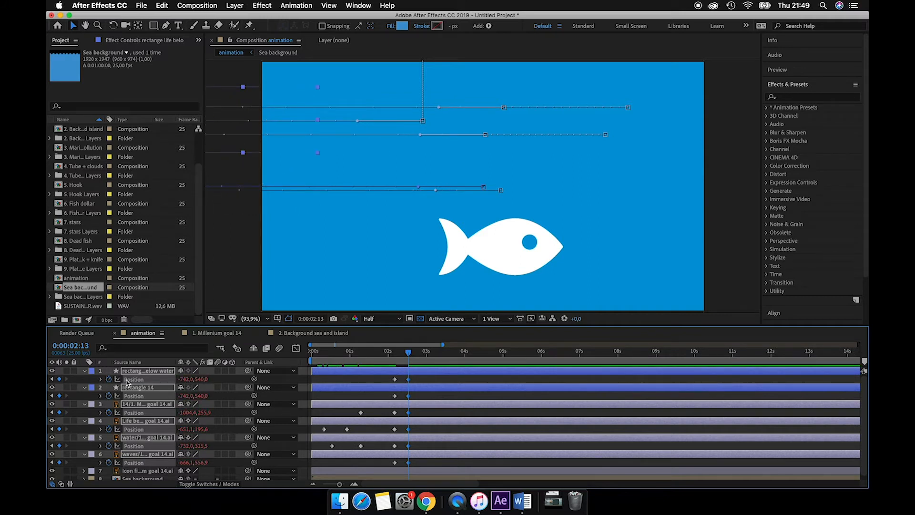
{"action": "left_click_drag", "start_coordinate": [191, 380], "coordinate": [179, 381]}
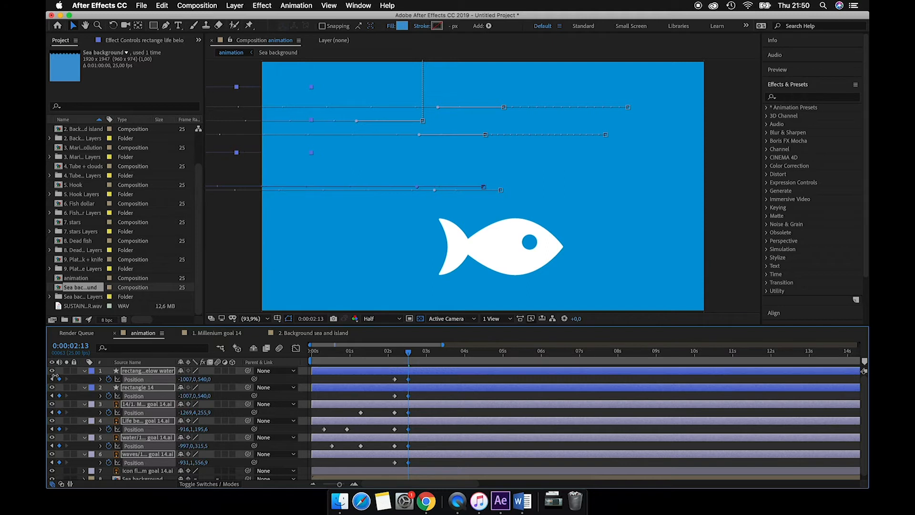
Preview the exit and move its ending Position keyframes to about 0:00:02:20 on all selected layers, and collapse them
{"action": "left_click", "coordinate": [394, 355]}
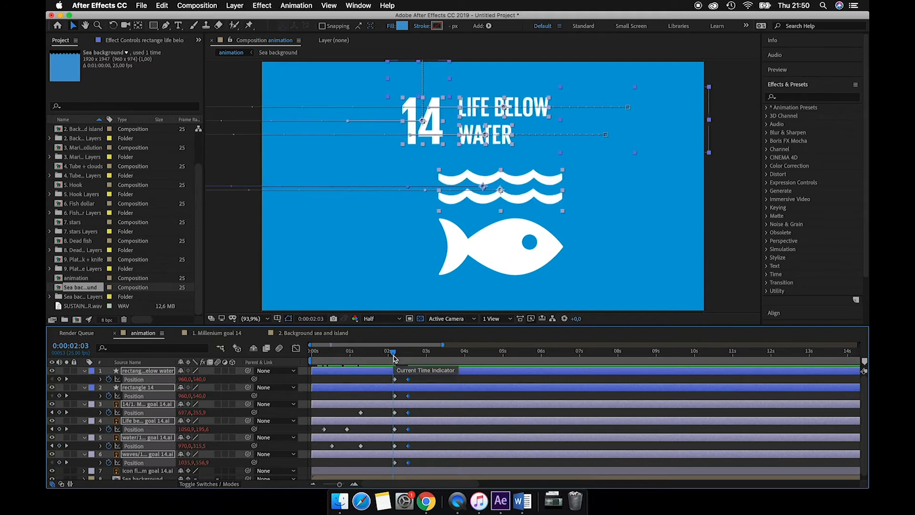
{"action": "key", "text": "space"}
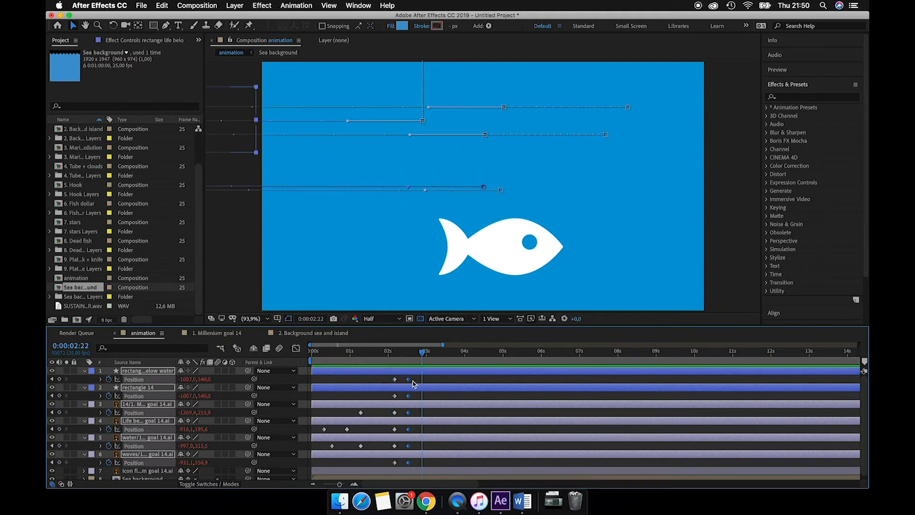
{"action": "left_click_drag", "start_coordinate": [411, 380], "coordinate": [422, 380]}
{"action": "left_click", "coordinate": [385, 359]}
{"action": "key", "text": "space"}
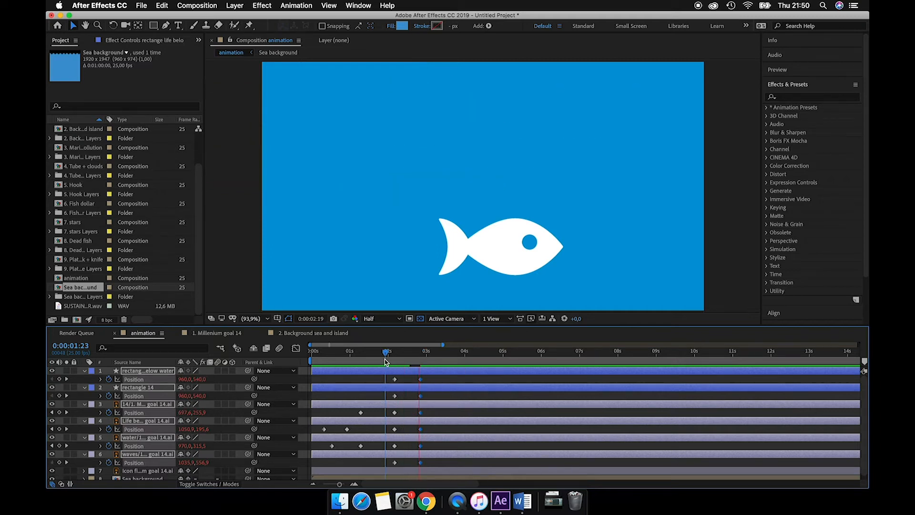
{"action": "left_click", "coordinate": [85, 372]}
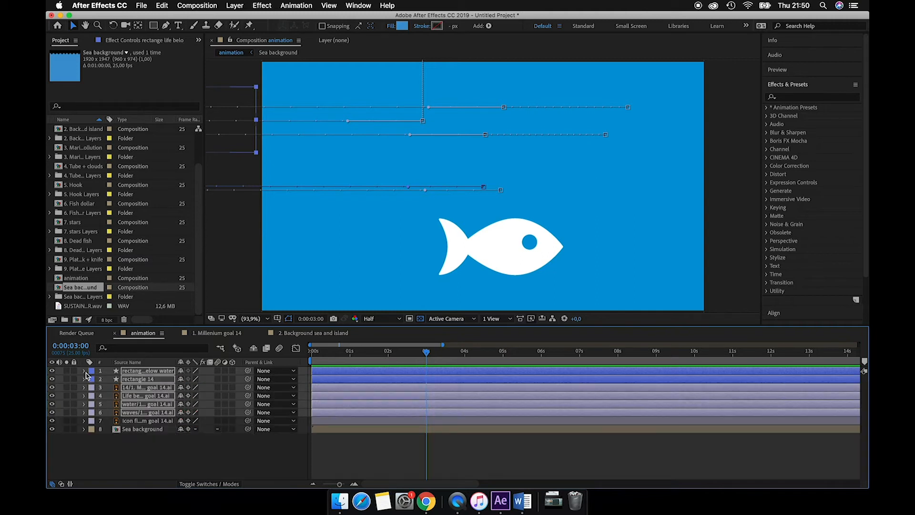
{"action": "left_click", "coordinate": [177, 459]}
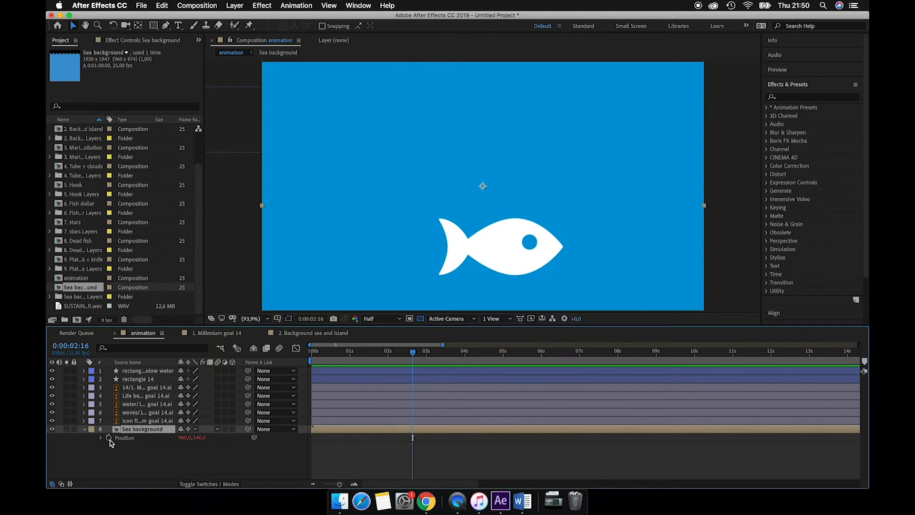
Keyframe Sea background's Position at 0:00:02:16 and again at 0:00:02:23, with the sea lowered to Y 908
{"action": "left_click", "coordinate": [110, 438]}
{"action": "left_click_drag", "start_coordinate": [413, 355], "coordinate": [425, 356]}
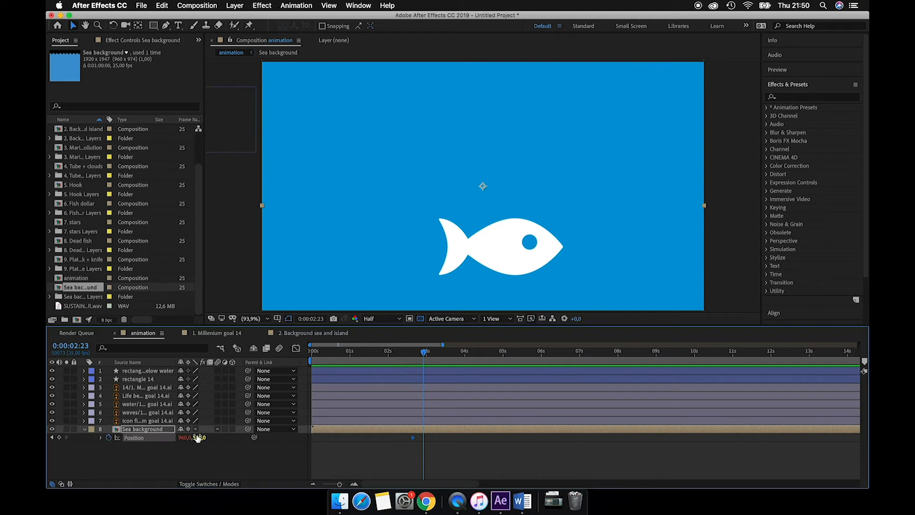
{"action": "left_click_drag", "start_coordinate": [200, 437], "coordinate": [351, 466]}
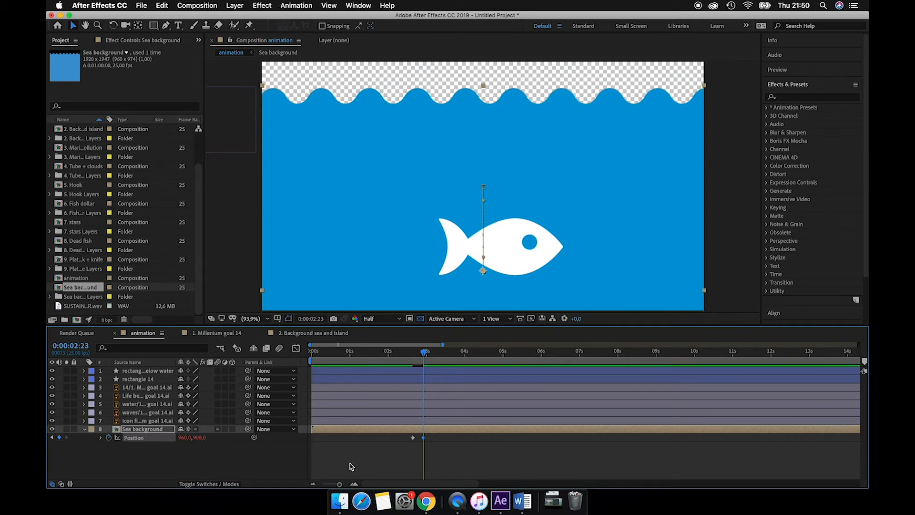
Preview the sea's drop and retime its two Position keyframes to 0:00:02:12 and 0:00:02:17
{"action": "left_click_drag", "start_coordinate": [425, 361], "coordinate": [395, 356]}
{"action": "key", "text": "space"}
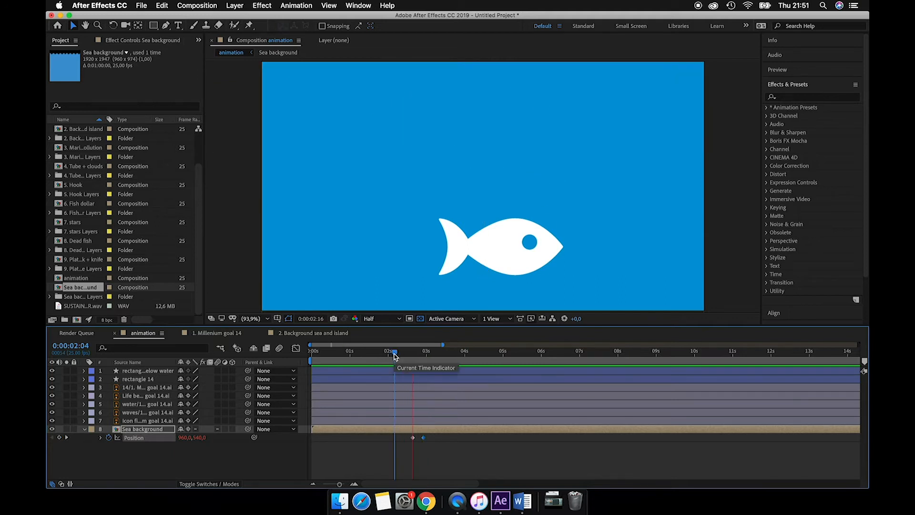
{"action": "left_click", "coordinate": [426, 443]}
{"action": "left_click", "coordinate": [426, 439]}
{"action": "left_click", "coordinate": [407, 353]}
{"action": "key", "text": "space"}
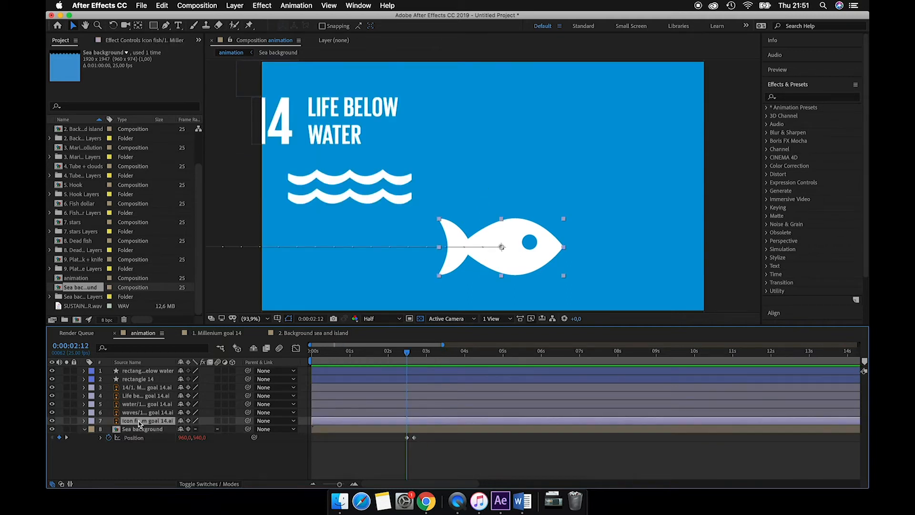
Keyframe the fish icon's Scale at 100% at 0:00:02:12 and 55% at 0:00:02:17, and preview the shrink
{"action": "key", "text": "s"}
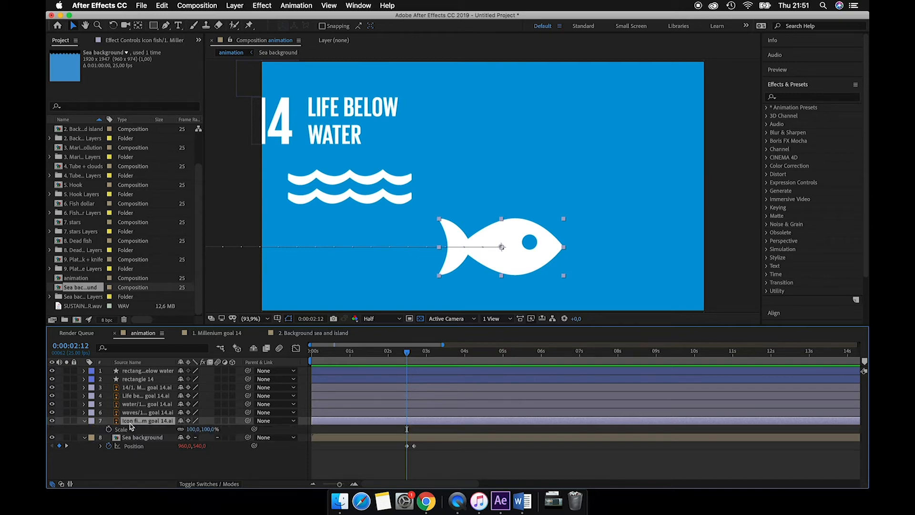
{"action": "left_click", "coordinate": [108, 430]}
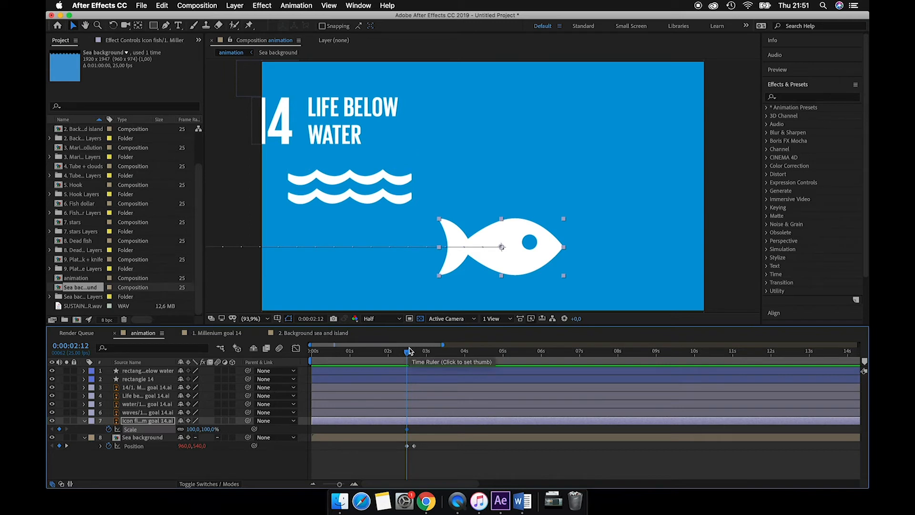
{"action": "left_click_drag", "start_coordinate": [409, 352], "coordinate": [416, 355]}
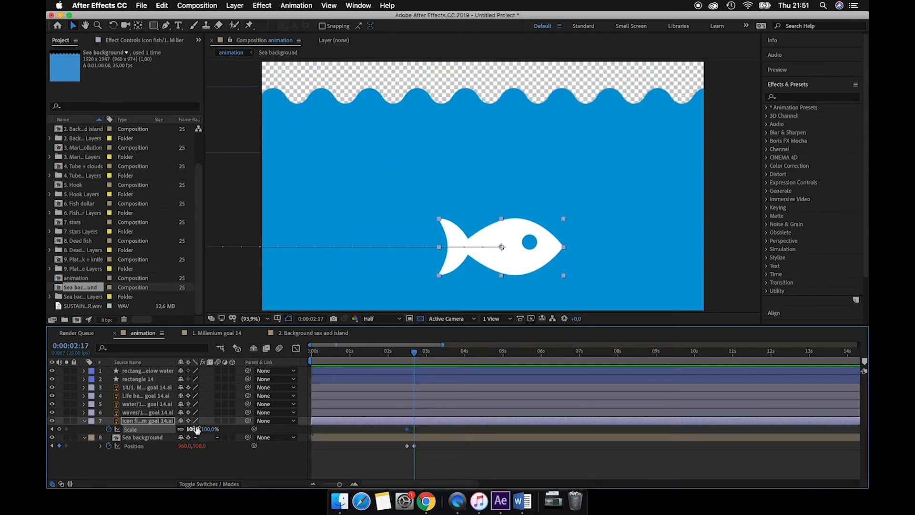
{"action": "left_click_drag", "start_coordinate": [194, 429], "coordinate": [188, 429]}
{"action": "left_click_drag", "start_coordinate": [182, 429], "coordinate": [176, 431]}
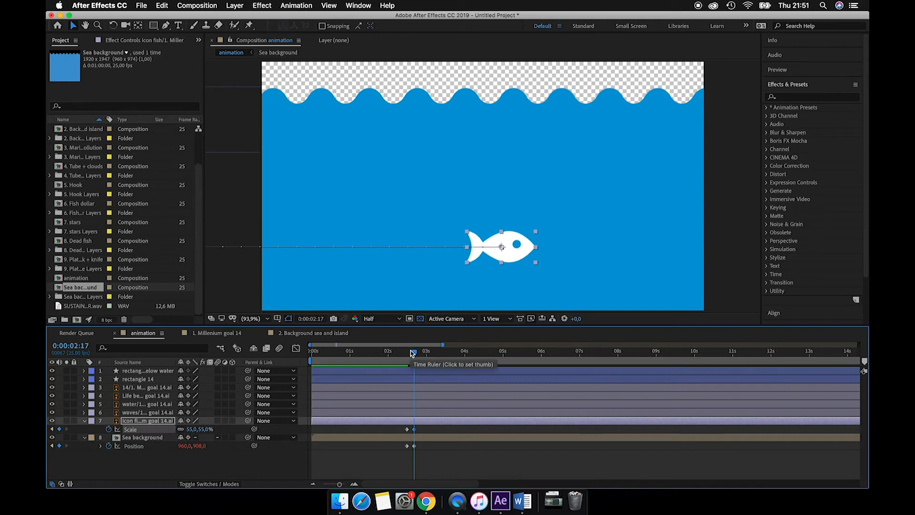
{"action": "mouse_move", "coordinate": [414, 354]}
{"action": "left_mouse_down"}
{"action": "mouse_move", "coordinate": [398, 355]}
{"action": "mouse_move", "coordinate": [415, 355]}
{"action": "left_mouse_up"}
{"action": "key", "text": "space"}
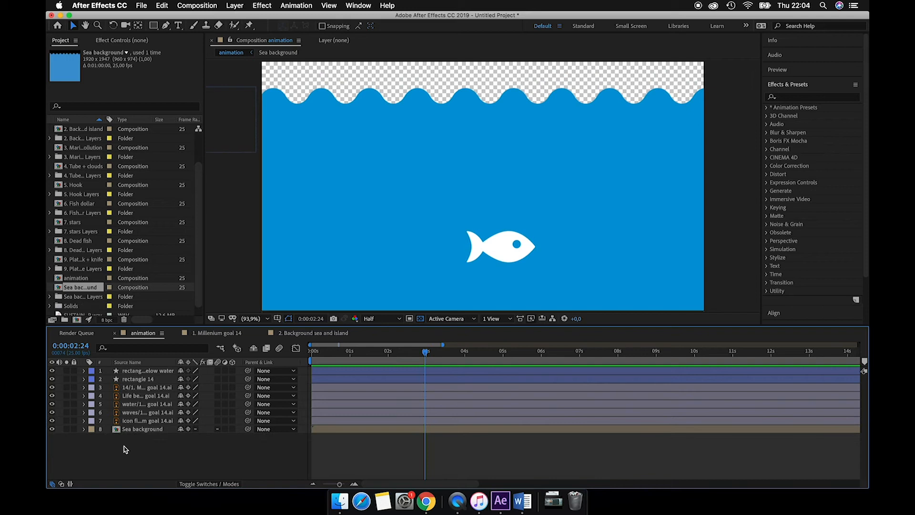
Create a composition-sized white solid named white background and move it beneath Sea background in the layer stack
{"action": "right_click", "coordinate": [125, 449]}
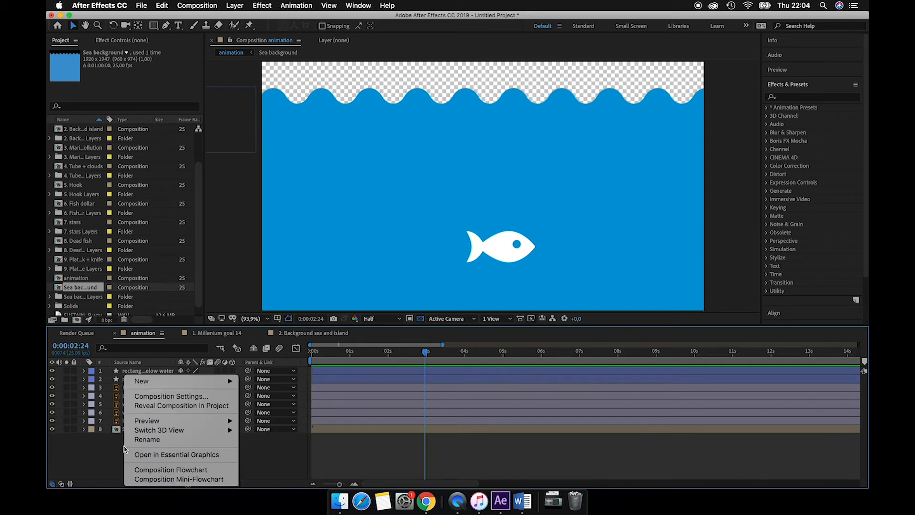
{"action": "mouse_move", "coordinate": [178, 381]}
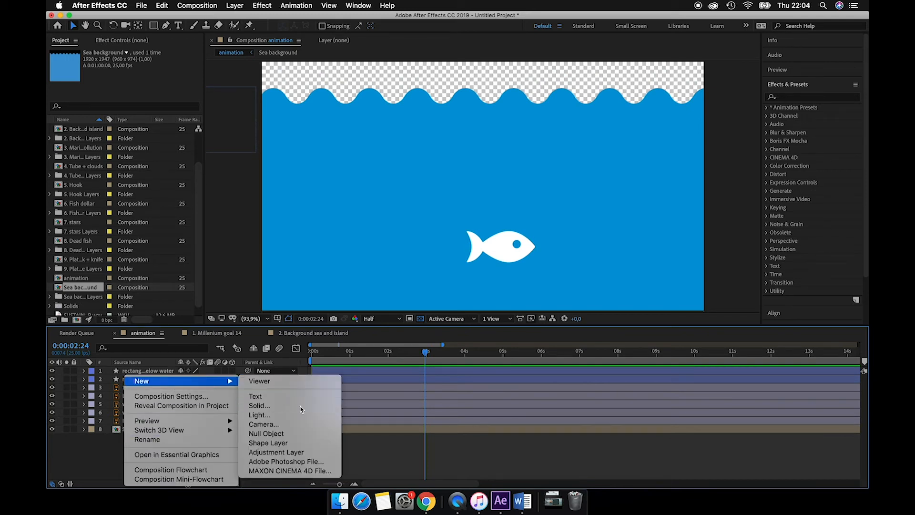
{"action": "left_click", "coordinate": [267, 406]}
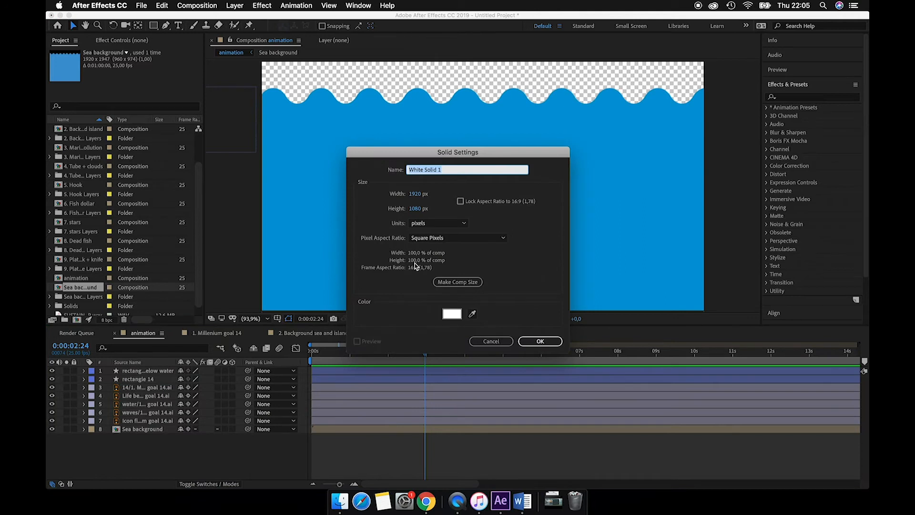
{"action": "type", "text": "white backgroun"}
{"action": "left_click", "coordinate": [540, 341]}
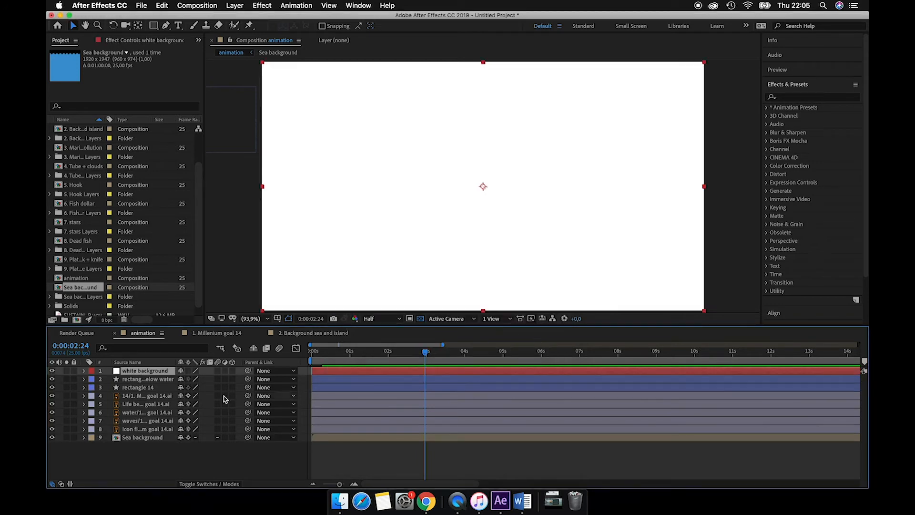
{"action": "left_click_drag", "start_coordinate": [153, 374], "coordinate": [151, 444]}
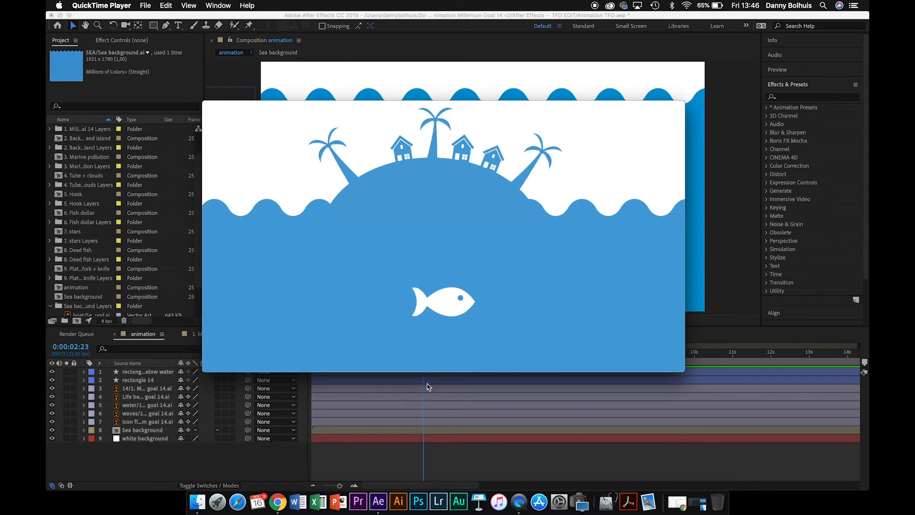
Check the island scene in the reference video Animation SDG 14.mp4 and close the player
{"action": "left_click", "coordinate": [440, 343]}
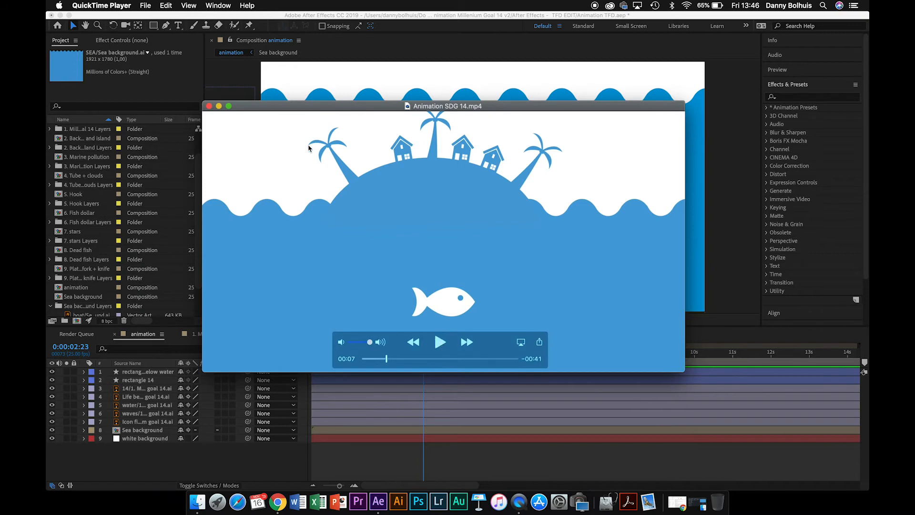
{"action": "left_click", "coordinate": [209, 105]}
Copy all layers of 2. Background sea and island above Sea background in the animation composition, and trim their starts to about 0:00:02:20
{"action": "double_click", "coordinate": [82, 139]}
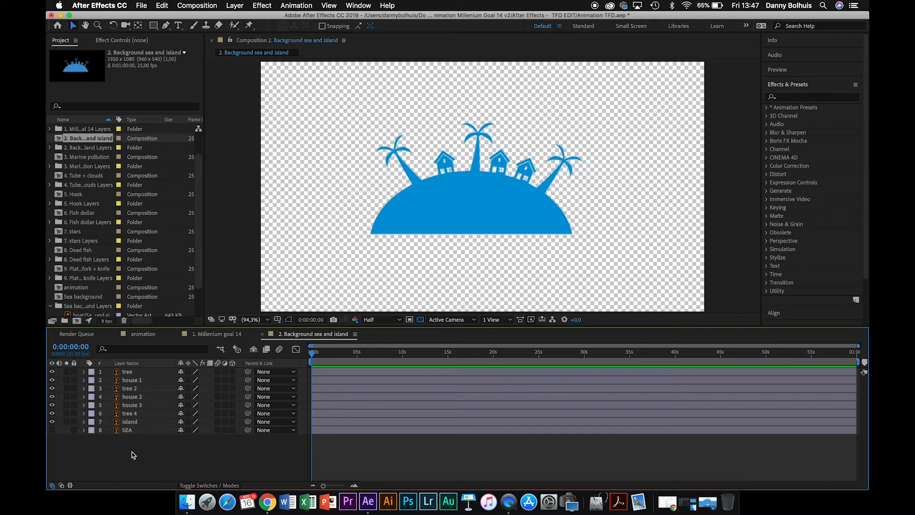
{"action": "left_click_drag", "start_coordinate": [133, 424], "coordinate": [133, 373]}
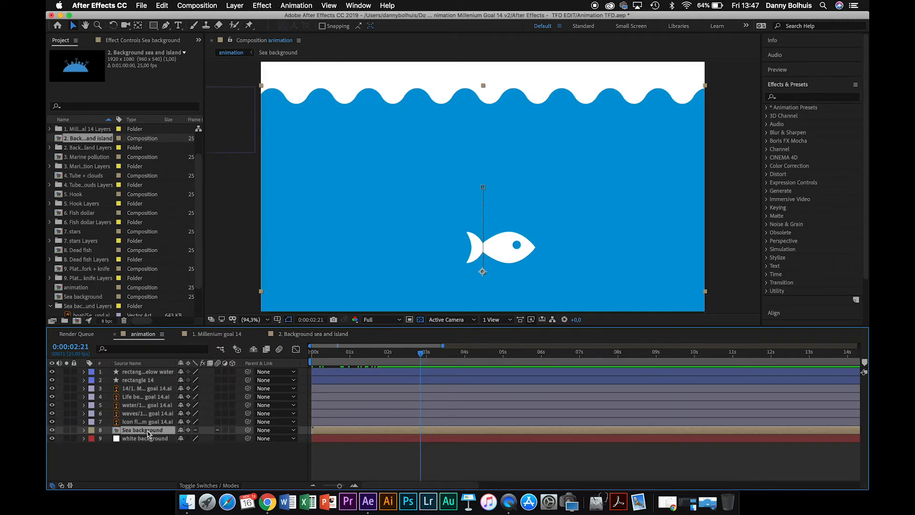
{"action": "key", "text": "super+v"}
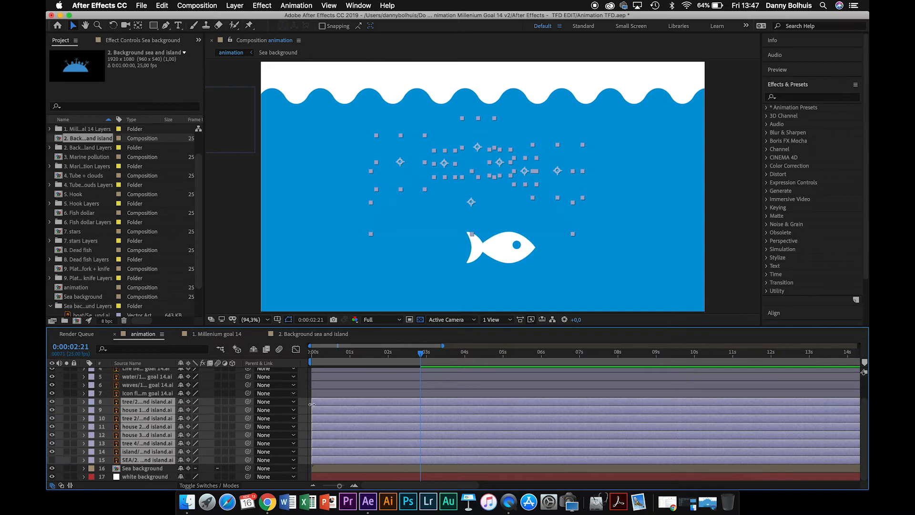
{"action": "left_click_drag", "start_coordinate": [312, 404], "coordinate": [419, 404]}
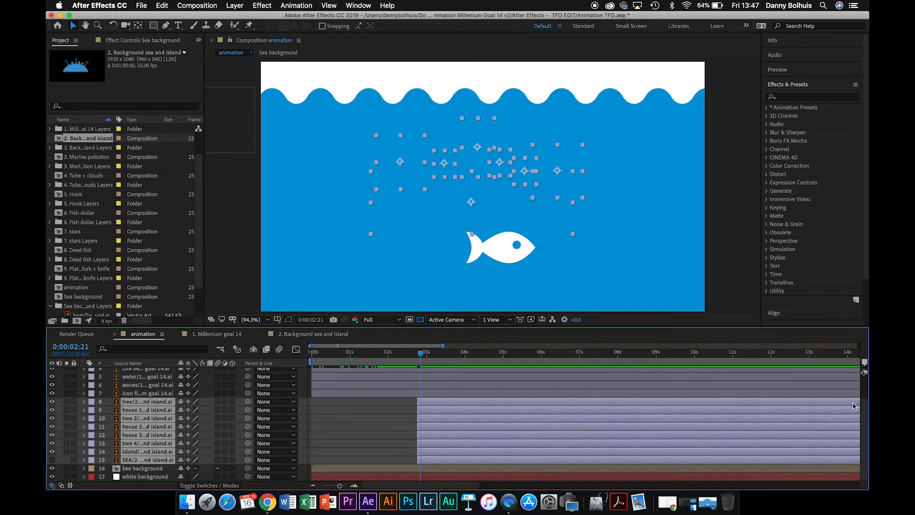
Shorten the copied island scene layers by trimming their ends in the animation composition
{"action": "key", "text": "minus"}
{"action": "key", "text": "minus"}
{"action": "key", "text": "minus"}
{"action": "left_click_drag", "start_coordinate": [858, 403], "coordinate": [456, 405]}
{"action": "key", "text": "equal"}
{"action": "key", "text": "equal"}
{"action": "key", "text": "equal"}
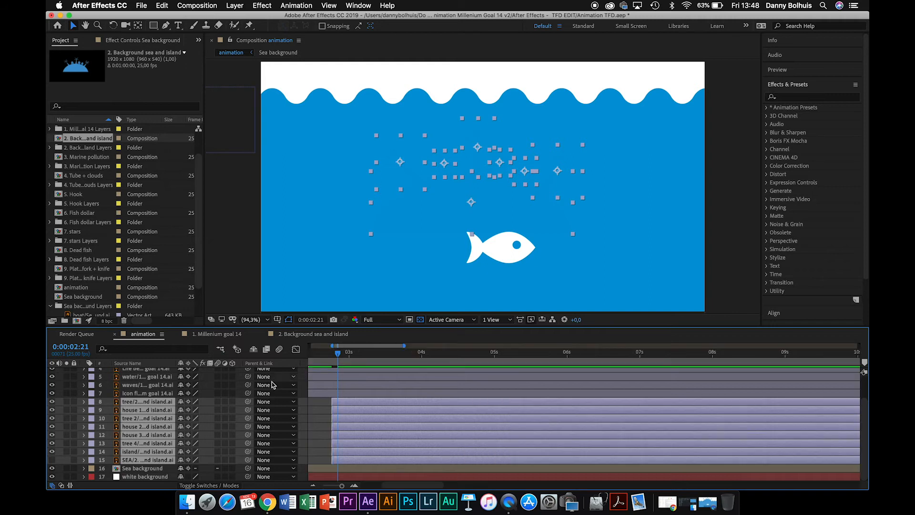
Select the left palm tree layer and hide the Sea background layer
{"action": "left_click", "coordinate": [142, 394]}
{"action": "left_click", "coordinate": [140, 402]}
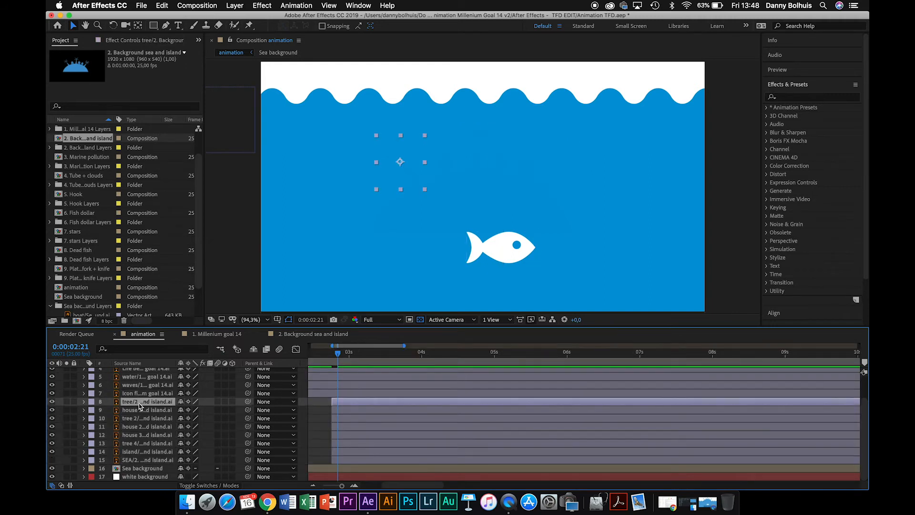
{"action": "left_click", "coordinate": [52, 469]}
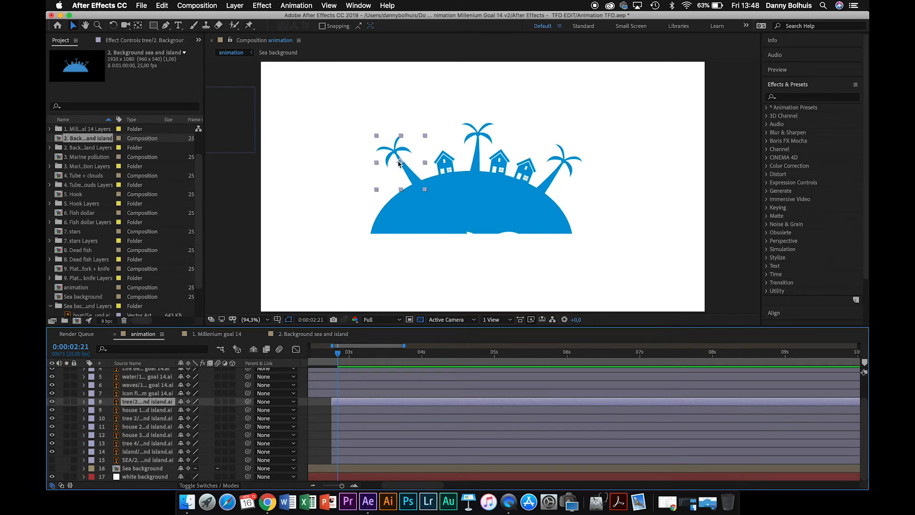
Test the left palm tree's Rotation and Scale around its current anchor point, leaving it rotated about 12°
{"action": "left_click", "coordinate": [84, 402]}
{"action": "left_click", "coordinate": [93, 411]}
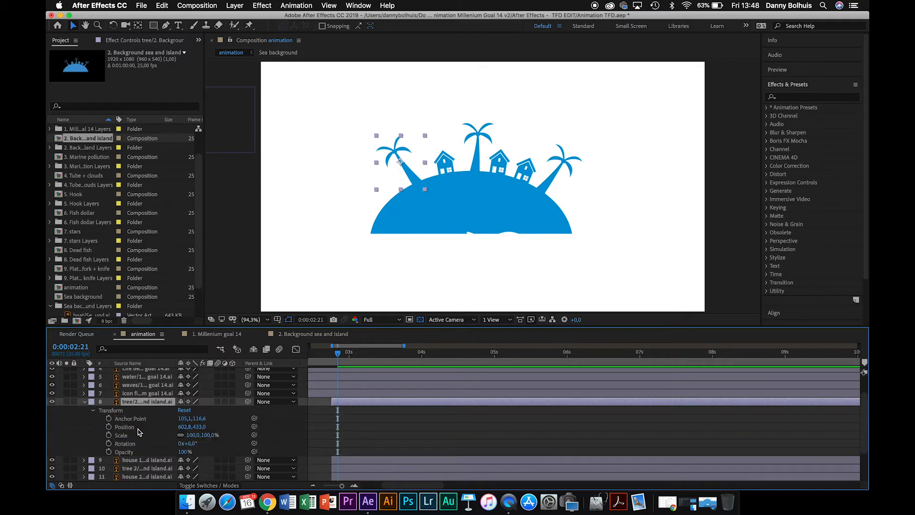
{"action": "mouse_move", "coordinate": [190, 444]}
{"action": "left_mouse_down"}
{"action": "mouse_move", "coordinate": [165, 443]}
{"action": "mouse_move", "coordinate": [214, 435]}
{"action": "mouse_move", "coordinate": [195, 435]}
{"action": "left_mouse_up"}
{"action": "key", "text": "super+z"}
{"action": "key", "text": "super+z"}
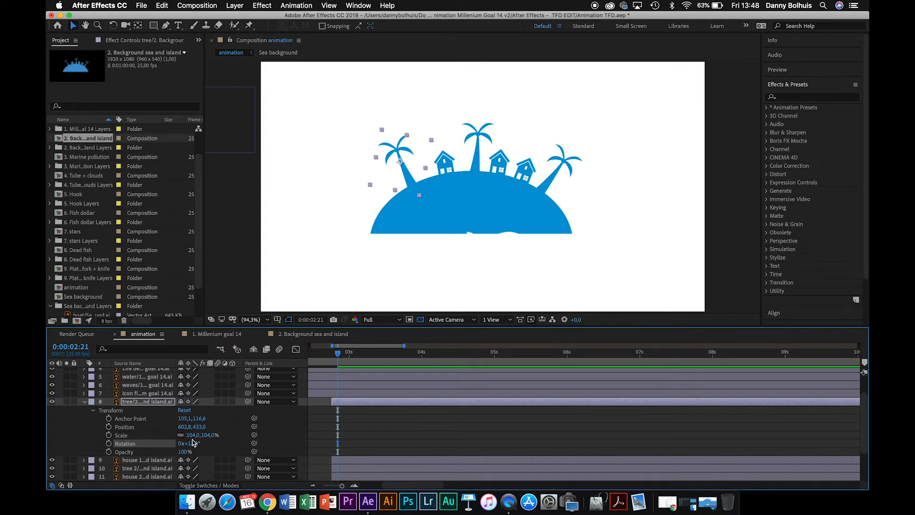
Move the left palm tree's Anchor Point to the base of its trunk, at 188.1, 219.6
{"action": "left_click", "coordinate": [145, 419]}
{"action": "left_click_drag", "start_coordinate": [201, 420], "coordinate": [289, 392]}
{"action": "left_click_drag", "start_coordinate": [182, 421], "coordinate": [213, 433]}
Set the left palm tree's Scale to 100% and its Position to 665.8, 543.0, on the island's edge
{"action": "left_click", "coordinate": [206, 435]}
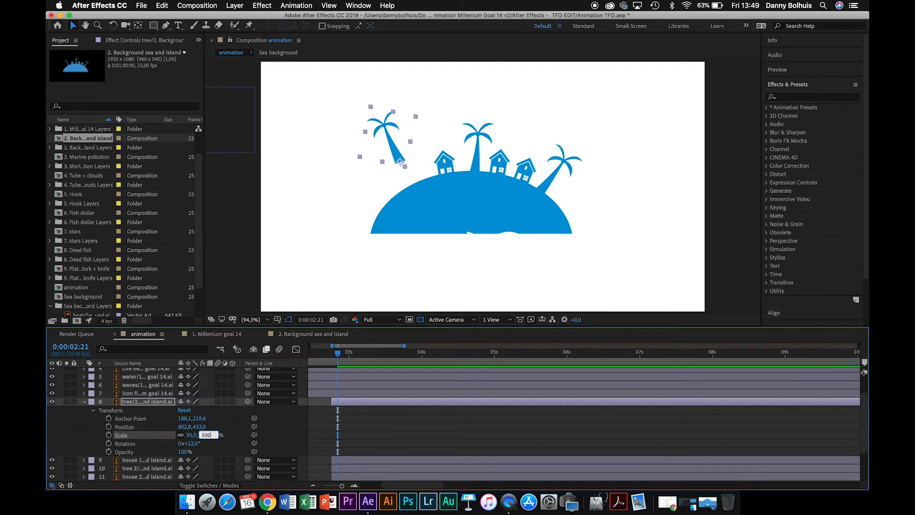
{"action": "type", "text": "100"}
{"action": "key", "text": "Return"}
{"action": "left_click_drag", "start_coordinate": [204, 428], "coordinate": [263, 420]}
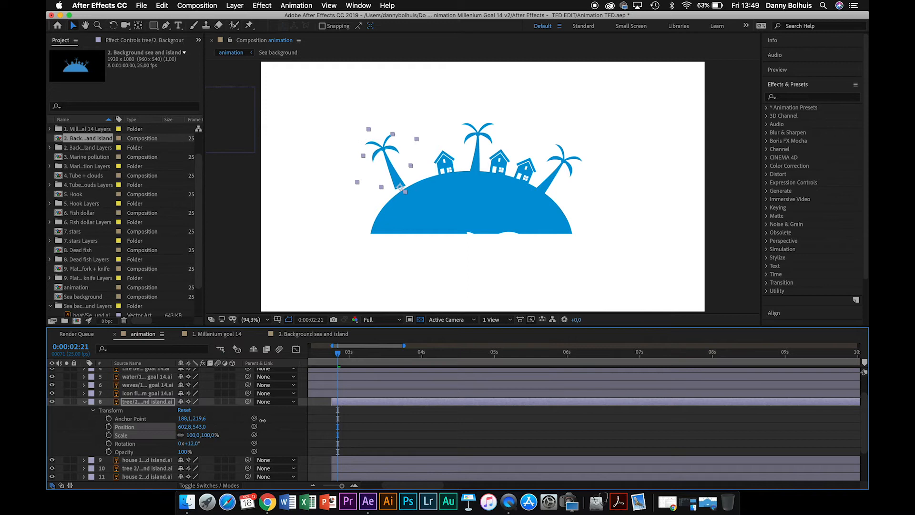
{"action": "left_click_drag", "start_coordinate": [186, 426], "coordinate": [213, 421]}
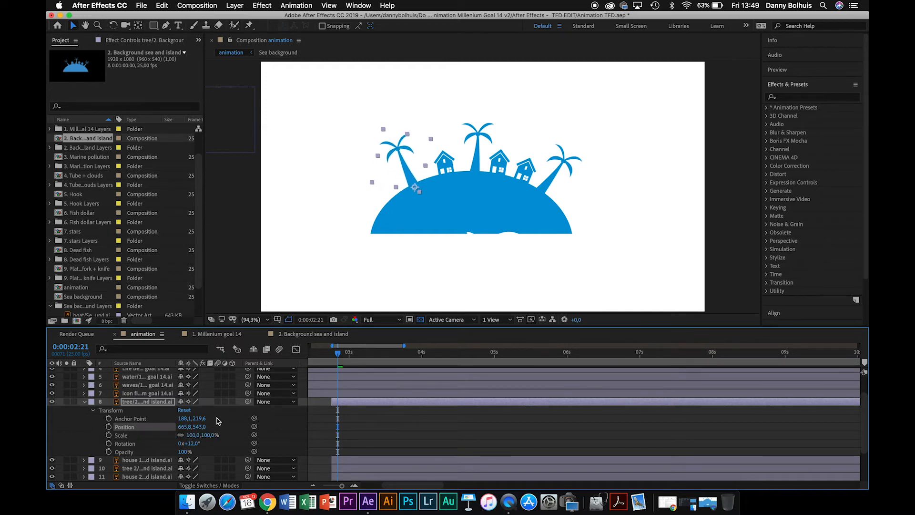
Move the anchor point of the house 1 layer toward the base of the house
{"action": "scroll", "coordinate": [146, 390], "scroll_direction": "down", "scroll_amount": 3}
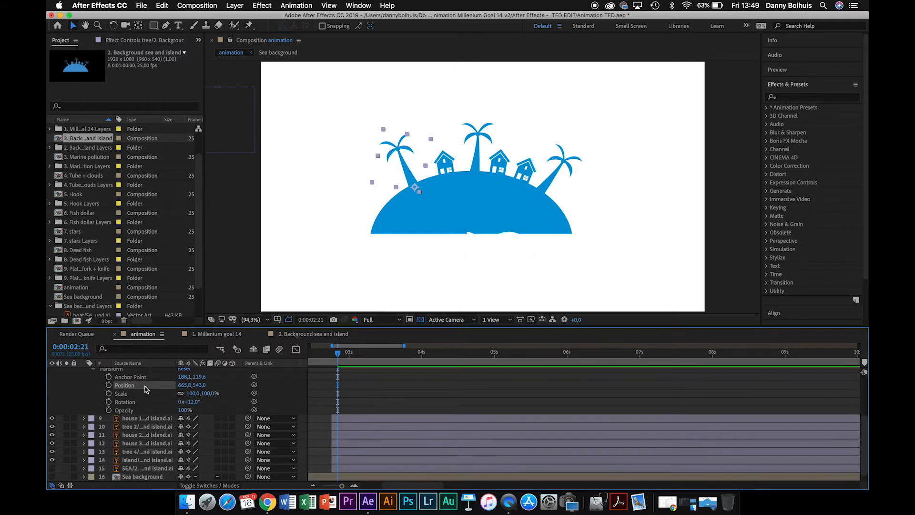
{"action": "scroll", "coordinate": [145, 390], "scroll_direction": "down", "scroll_amount": 1}
{"action": "left_click", "coordinate": [137, 410]}
{"action": "left_click", "coordinate": [85, 411]}
{"action": "left_click", "coordinate": [93, 418]}
{"action": "scroll", "coordinate": [94, 418], "scroll_direction": "down", "scroll_amount": 3}
{"action": "left_click_drag", "start_coordinate": [194, 403], "coordinate": [235, 400]}
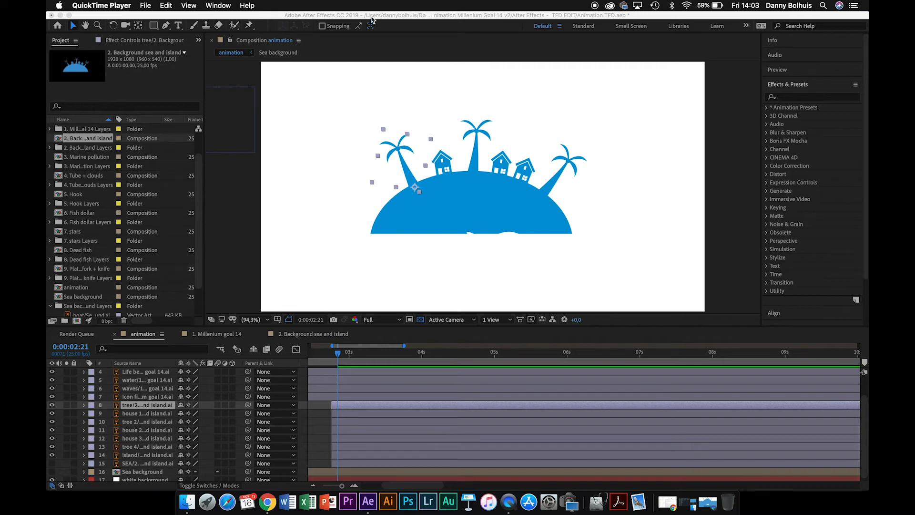
Parent all tree and house layers, 8 through 13, to the island layer
{"action": "left_click", "coordinate": [143, 450]}
{"action": "left_click", "coordinate": [142, 447], "text": "shift"}
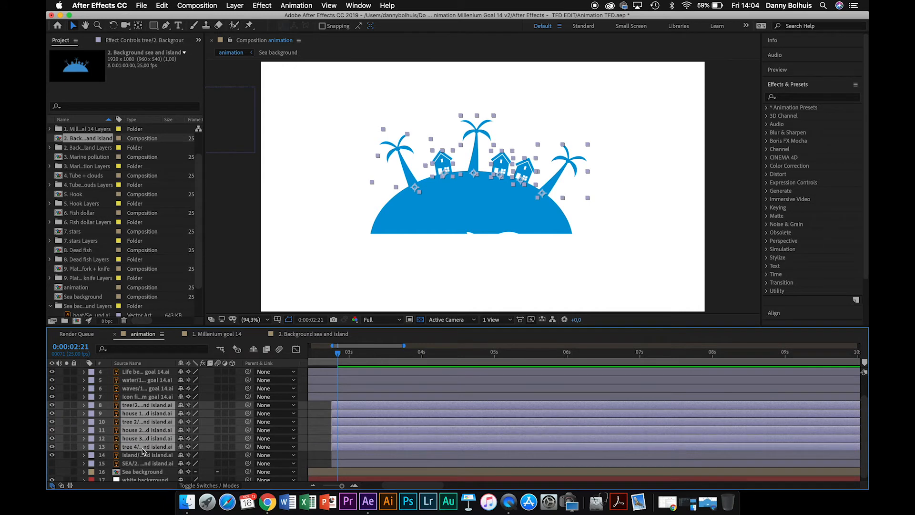
{"action": "left_click", "coordinate": [271, 406]}
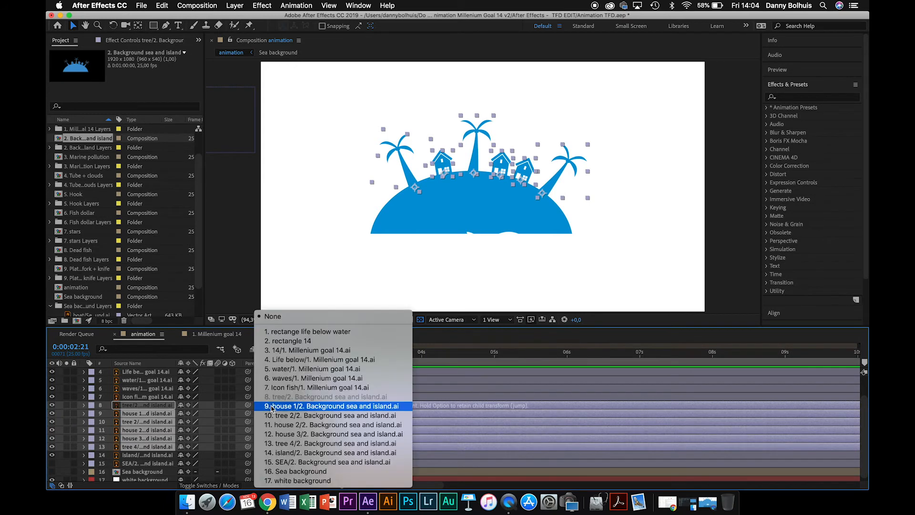
{"action": "left_click", "coordinate": [295, 453]}
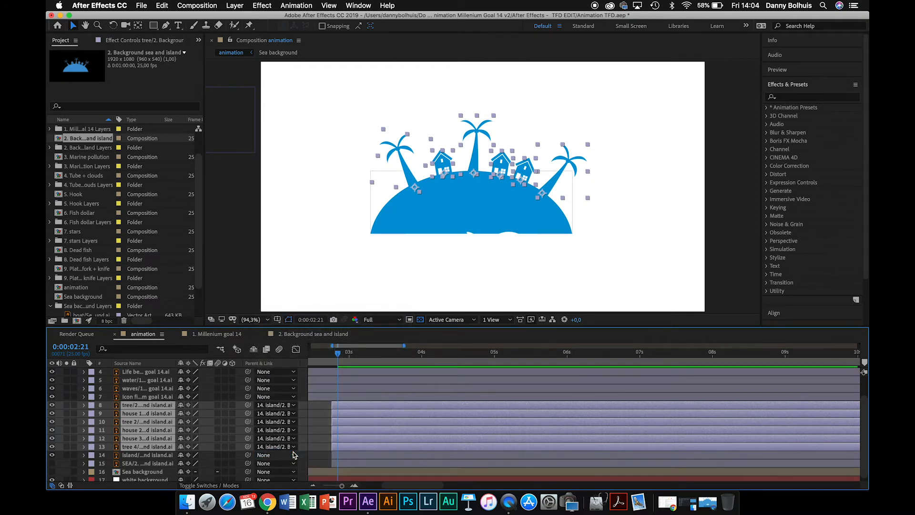
Move the island layer, with everything parented to it, down to Position 910.4, 618.7
{"action": "left_click", "coordinate": [154, 457]}
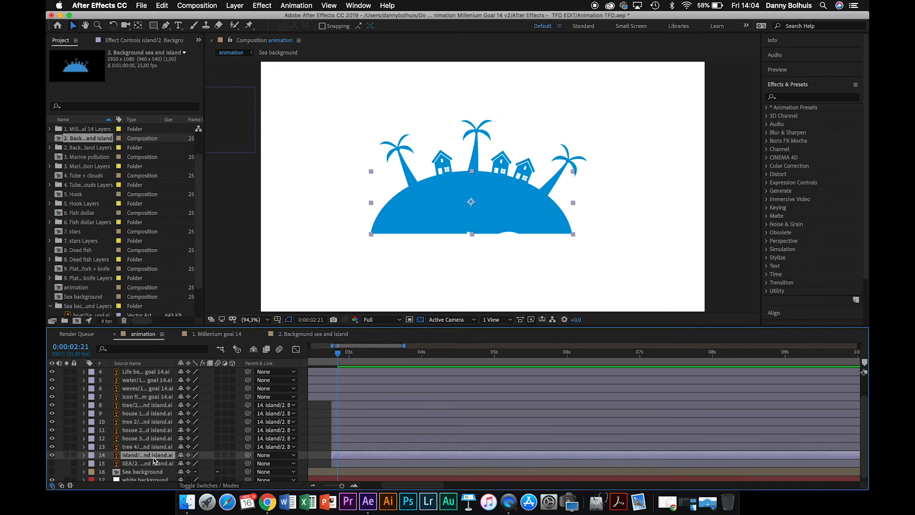
{"action": "left_click", "coordinate": [85, 456]}
{"action": "left_click", "coordinate": [93, 464]}
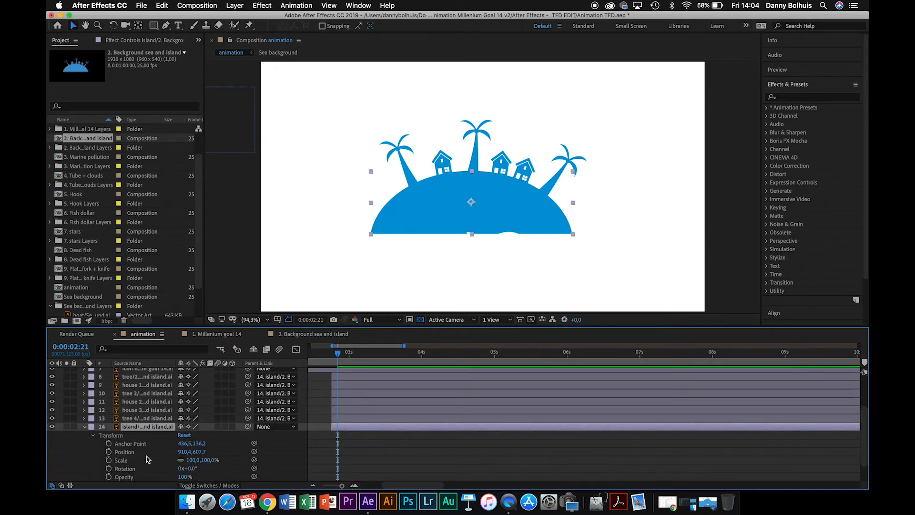
{"action": "scroll", "coordinate": [148, 460], "scroll_direction": "down", "scroll_amount": 3}
{"action": "mouse_move", "coordinate": [201, 429]}
{"action": "left_mouse_down"}
{"action": "mouse_move", "coordinate": [285, 423]}
{"action": "mouse_move", "coordinate": [195, 425]}
{"action": "mouse_move", "coordinate": [209, 424]}
{"action": "left_mouse_up"}
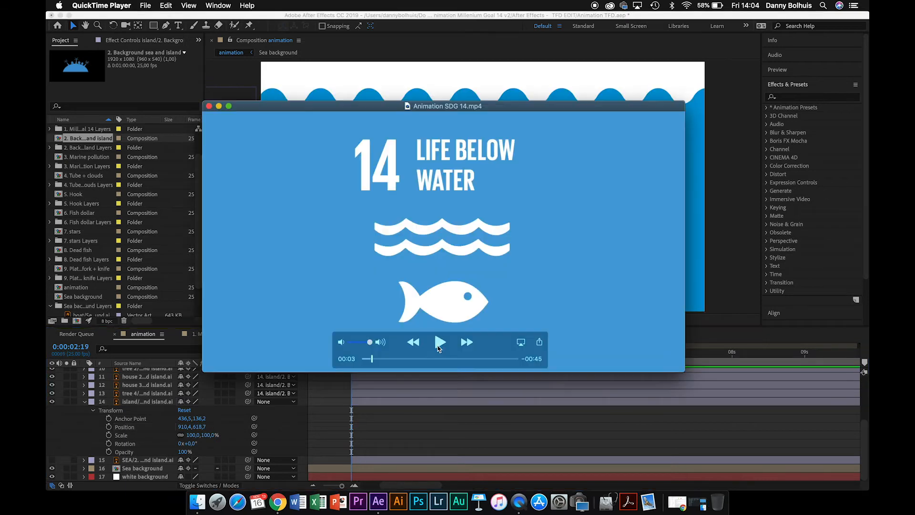
Review in the reference video Animation SDG 14.mp4 how the island enters and leaves the scene
{"action": "left_click", "coordinate": [439, 347]}
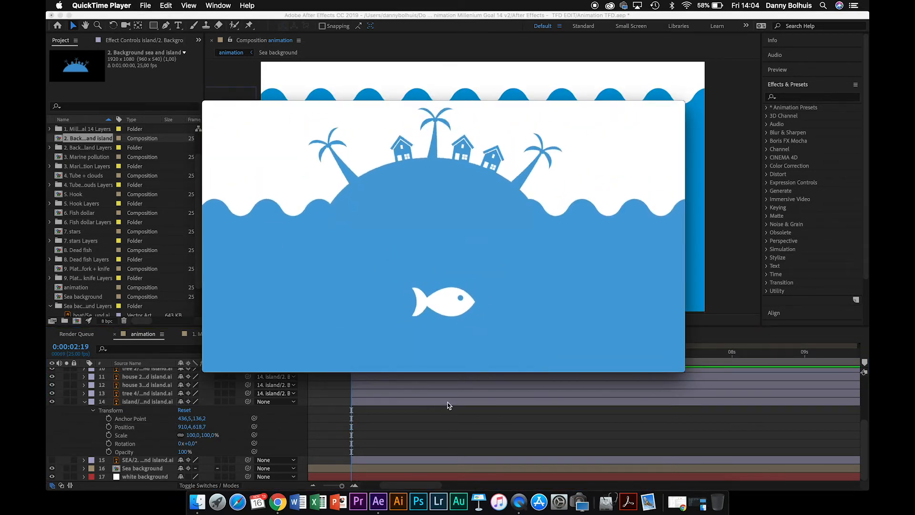
{"action": "mouse_move", "coordinate": [426, 367]}
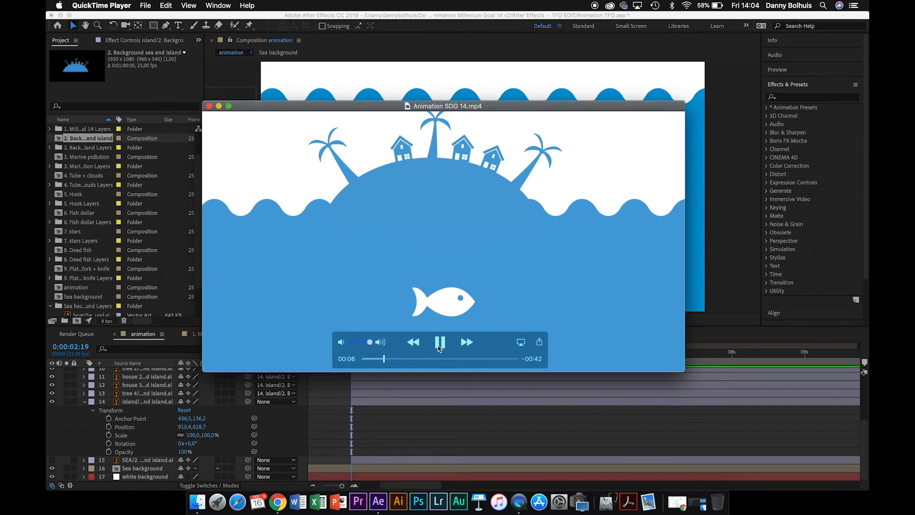
{"action": "left_click", "coordinate": [439, 347]}
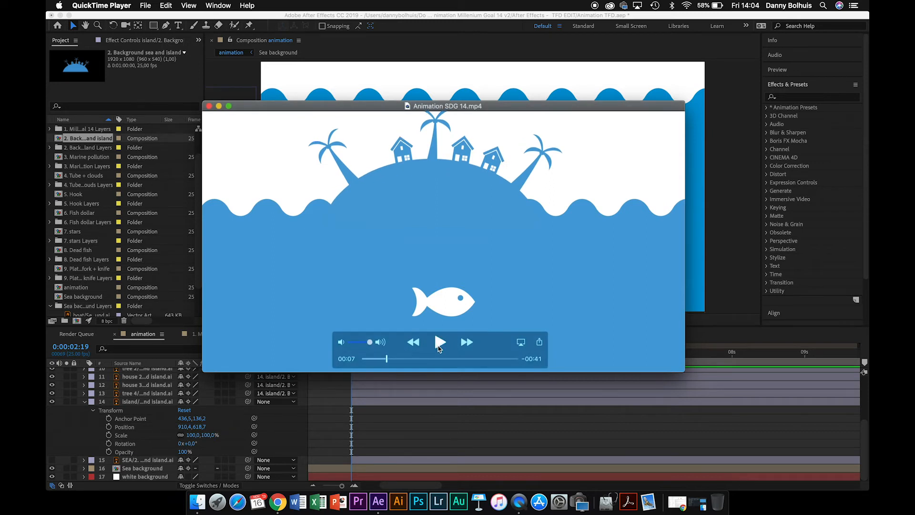
{"action": "left_click", "coordinate": [439, 347]}
{"action": "left_click", "coordinate": [439, 346]}
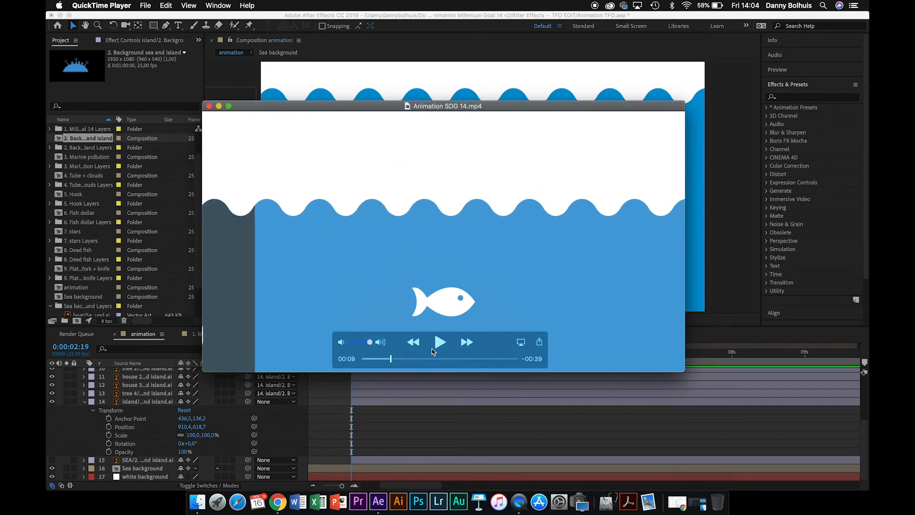
{"action": "left_click", "coordinate": [377, 359]}
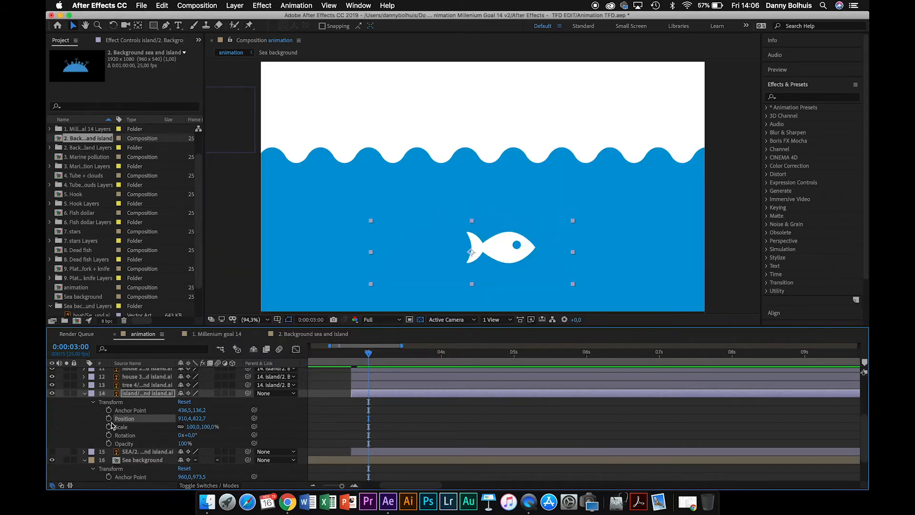
Keyframe the island's Position at 910.4, 398.7 at 0:00:03:00 and below the waves at 910.4, 842.7 at 0:00:02:20
{"action": "left_click", "coordinate": [110, 419]}
{"action": "left_click_drag", "start_coordinate": [200, 420], "coordinate": [48, 443]}
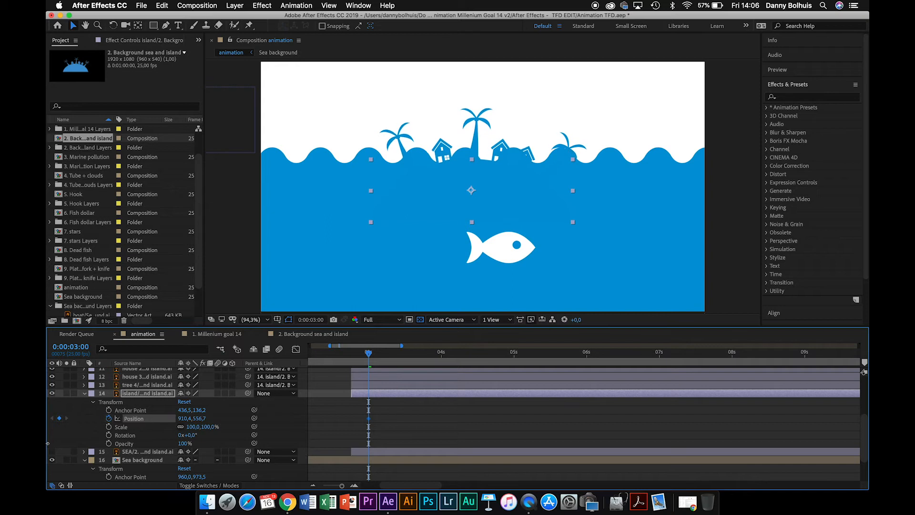
{"action": "left_click_drag", "start_coordinate": [201, 419], "coordinate": [128, 418]}
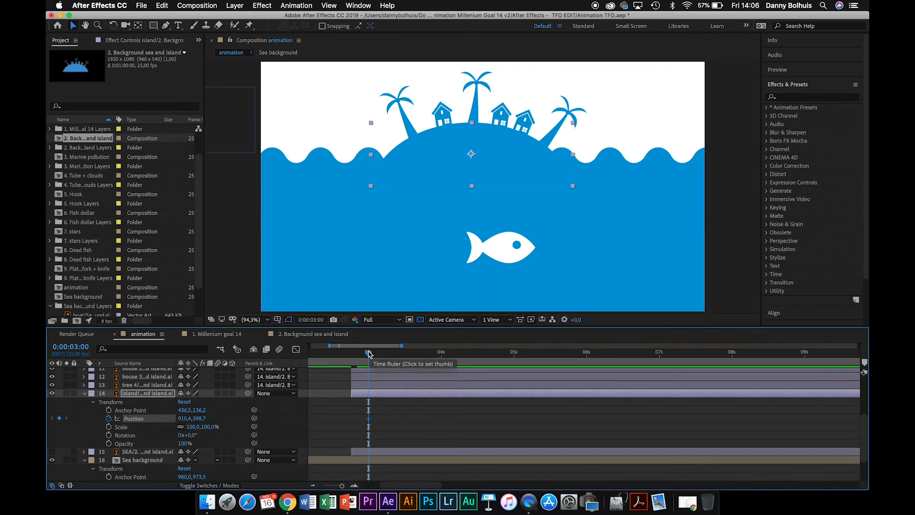
{"action": "left_click_drag", "start_coordinate": [368, 354], "coordinate": [355, 355]}
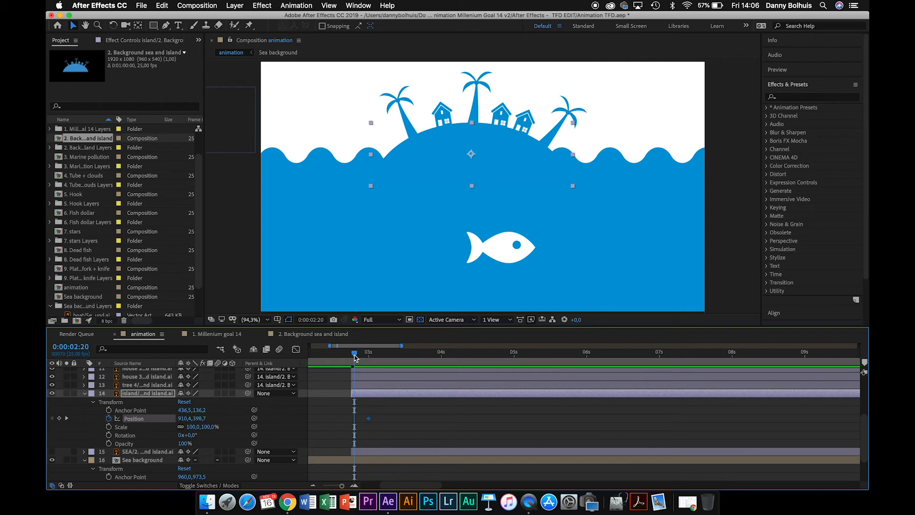
{"action": "left_click_drag", "start_coordinate": [201, 420], "coordinate": [392, 446]}
{"action": "left_click_drag", "start_coordinate": [350, 356], "coordinate": [370, 358]}
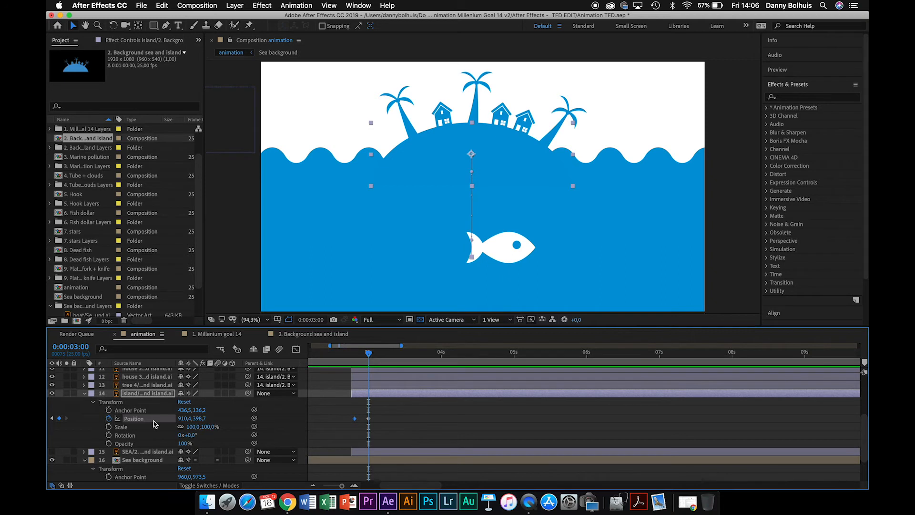
Keyframe the left palm tree's Scale at 150% at 0:00:03:00 and 100% at about 0:00:03:02
{"action": "scroll", "coordinate": [153, 423], "scroll_direction": "up", "scroll_amount": 4}
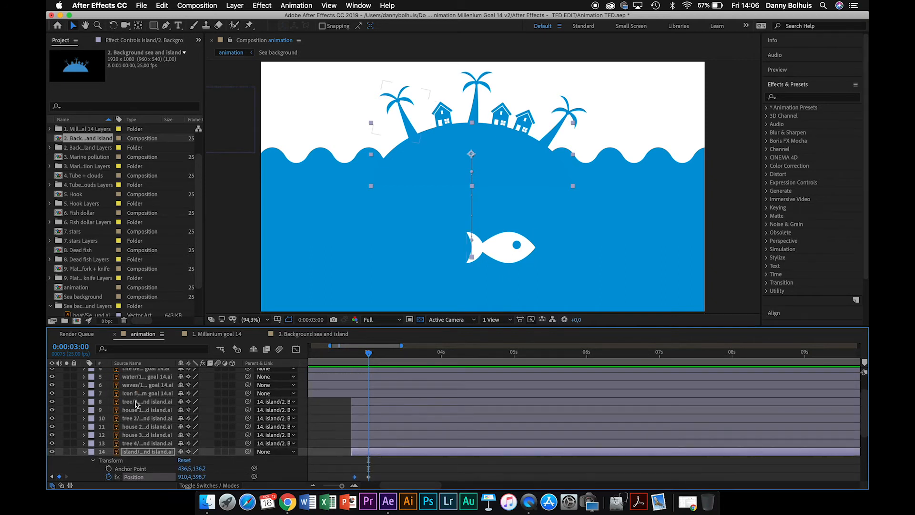
{"action": "left_click", "coordinate": [136, 402]}
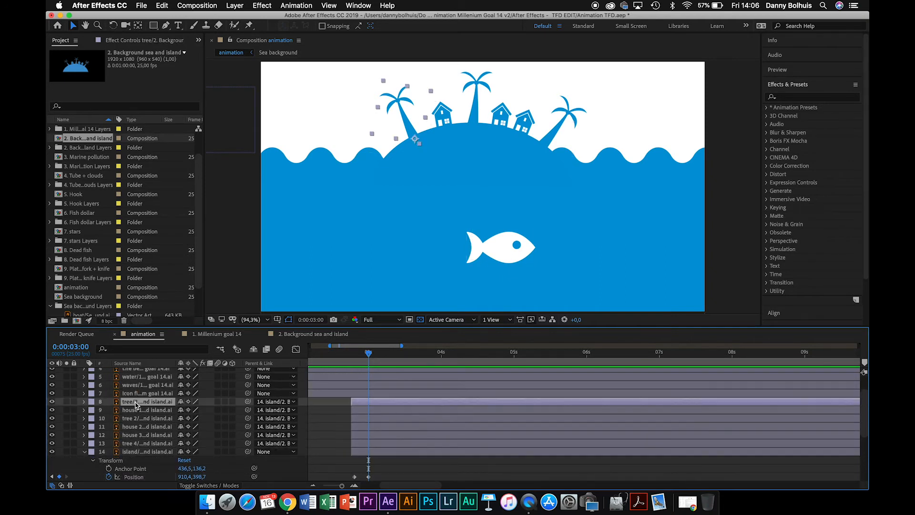
{"action": "left_click", "coordinate": [85, 403]}
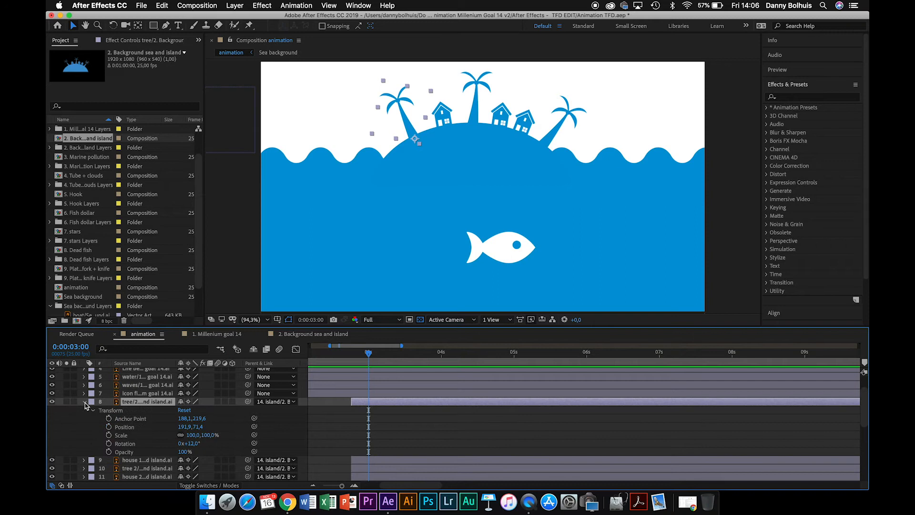
{"action": "left_click", "coordinate": [109, 435]}
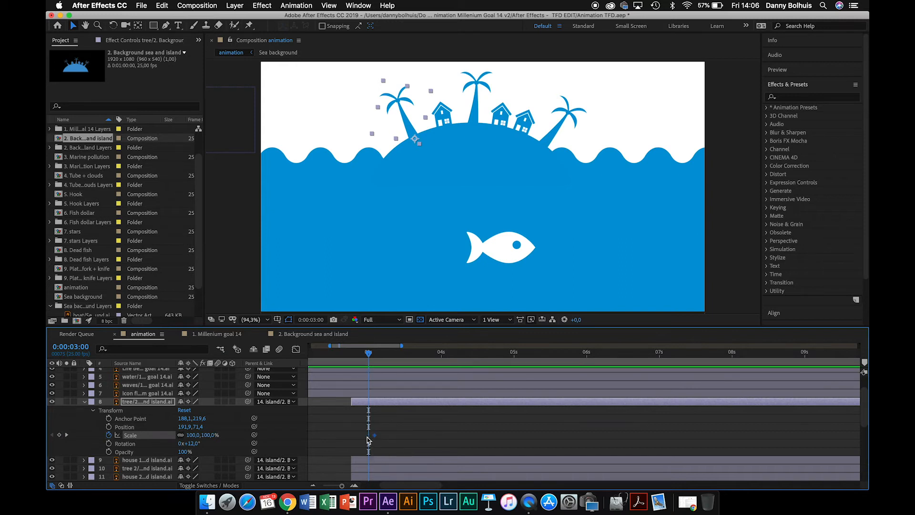
{"action": "left_click", "coordinate": [206, 435]}
{"action": "type", "text": "150"}
{"action": "key", "text": "Return"}
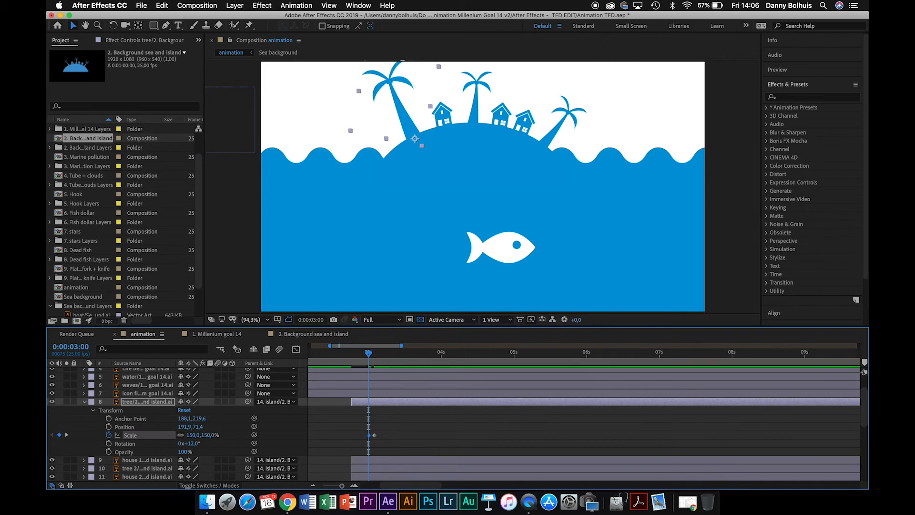
Keyframe the left palm tree's Scale at 0% at 0:00:02:23 and preview the pop-in
{"action": "left_click", "coordinate": [364, 354]}
{"action": "left_click", "coordinate": [208, 438]}
{"action": "type", "text": "0"}
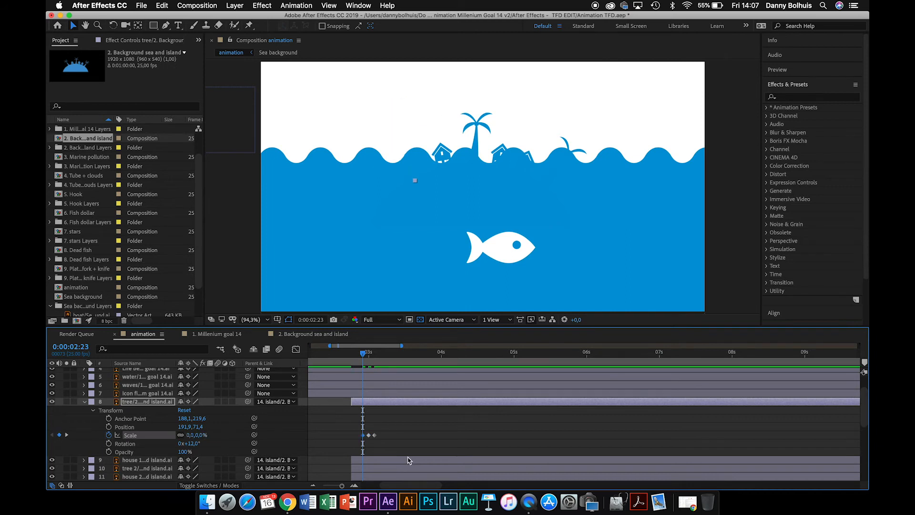
{"action": "key", "text": "space"}
{"action": "key", "text": "space"}
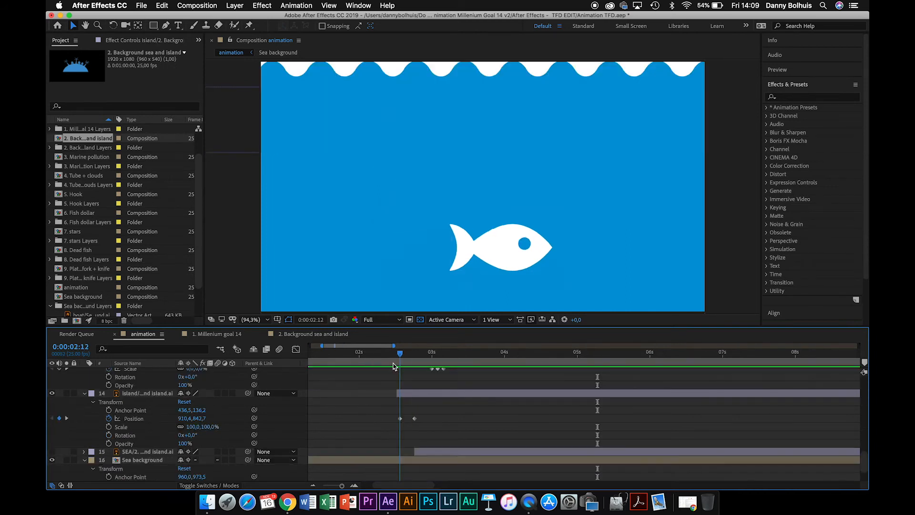
Trim the ends of the island, tree and house layers, 8 through 14, to 0:00:06:05
{"action": "left_click_drag", "start_coordinate": [405, 366], "coordinate": [600, 366]}
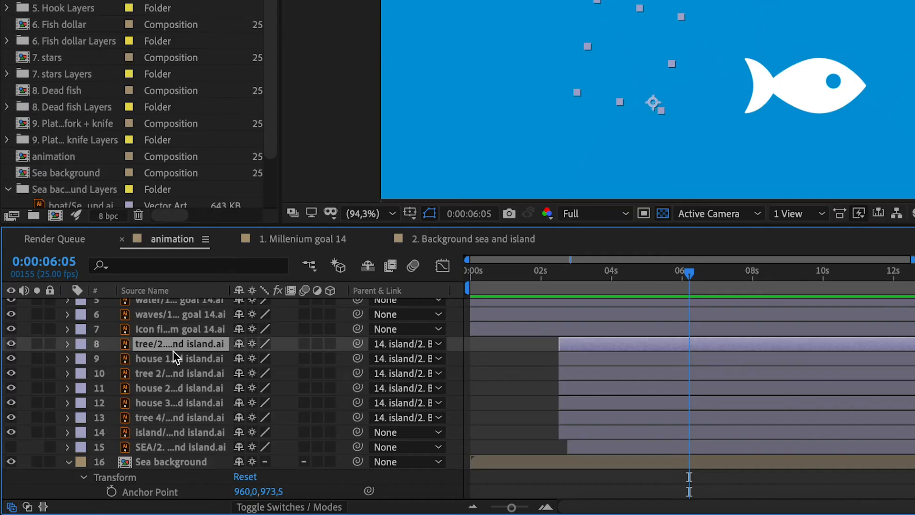
{"action": "left_click", "coordinate": [176, 432], "text": "shift"}
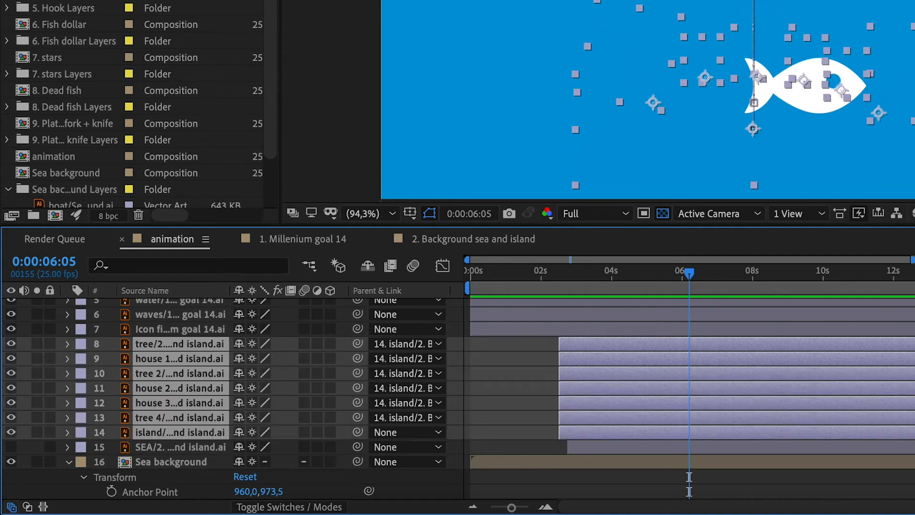
{"action": "left_click_drag", "start_coordinate": [910, 370], "coordinate": [694, 369]}
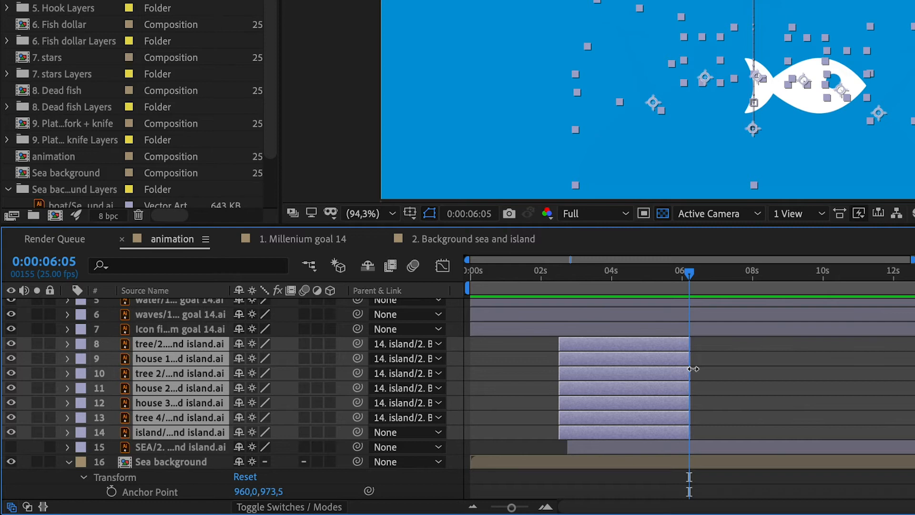
Review the 40% pollution scene in the reference video Animation SDG 14.mp4 at about 00:11 and switch back to After Effects
{"action": "left_click", "coordinate": [721, 373]}
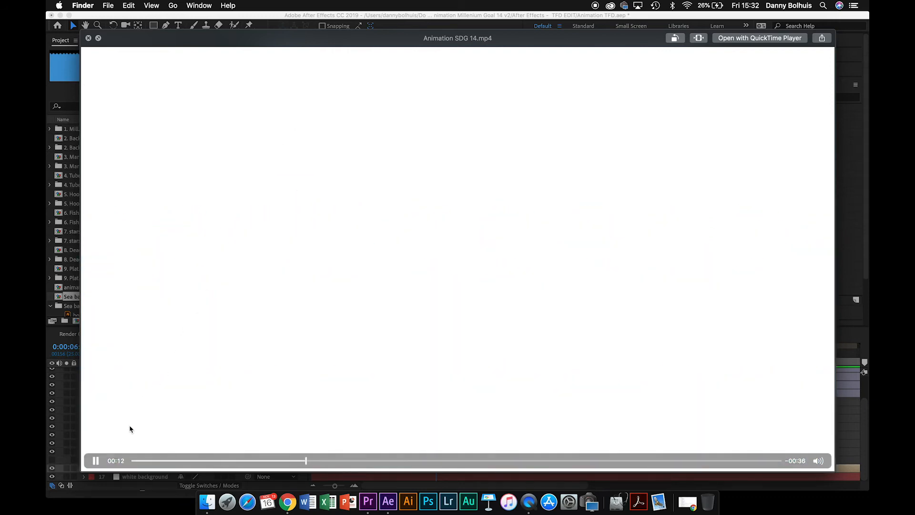
{"action": "left_click", "coordinate": [95, 461]}
{"action": "left_click_drag", "start_coordinate": [310, 458], "coordinate": [283, 460]}
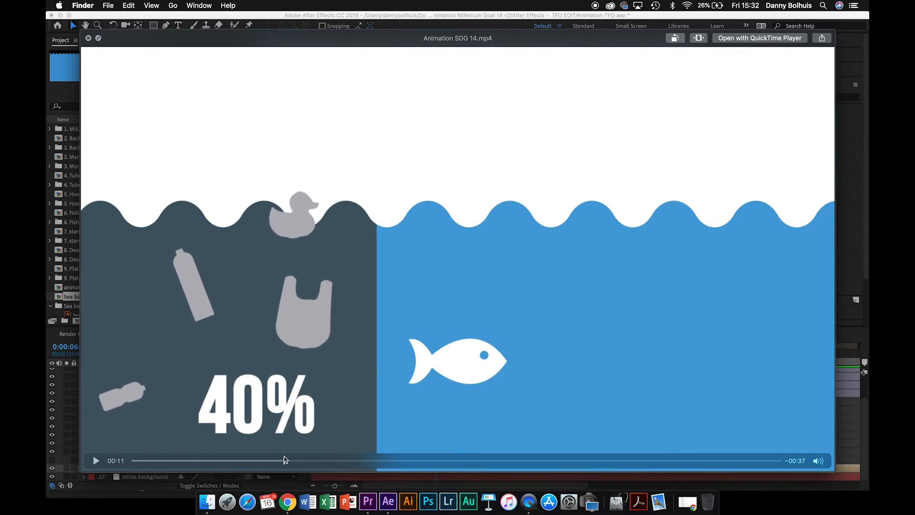
{"action": "left_click", "coordinate": [369, 503]}
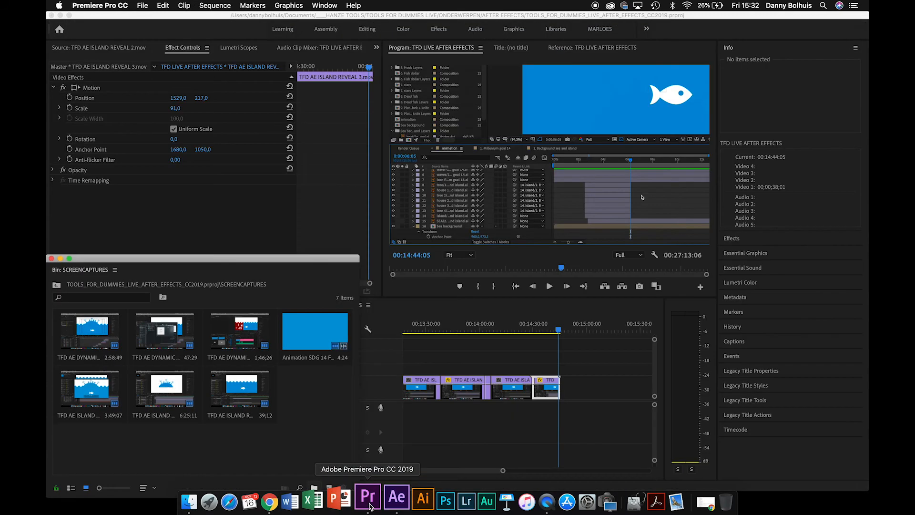
{"action": "left_click", "coordinate": [397, 498]}
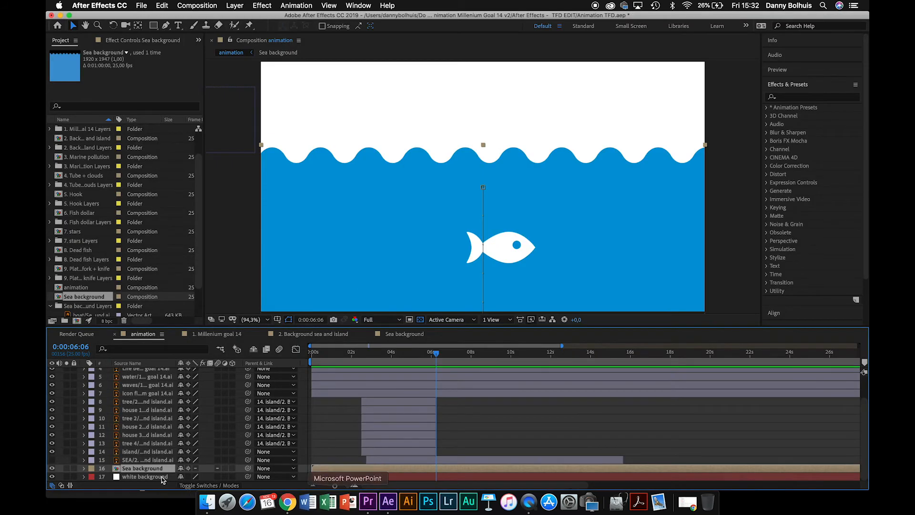
Duplicate the Sea background layer and apply a Color Overlay layer style to the upper copy
{"action": "key", "text": "super+d"}
{"action": "right_click", "coordinate": [135, 471]}
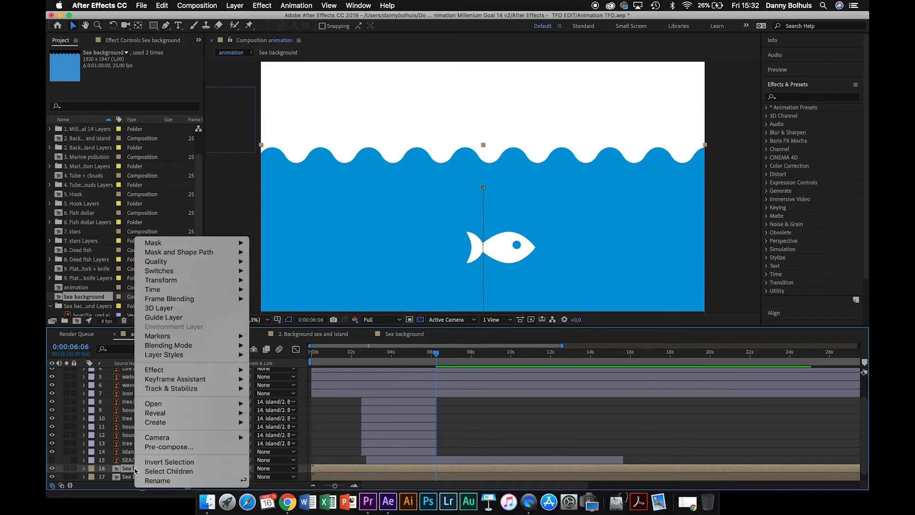
{"action": "mouse_move", "coordinate": [205, 357]}
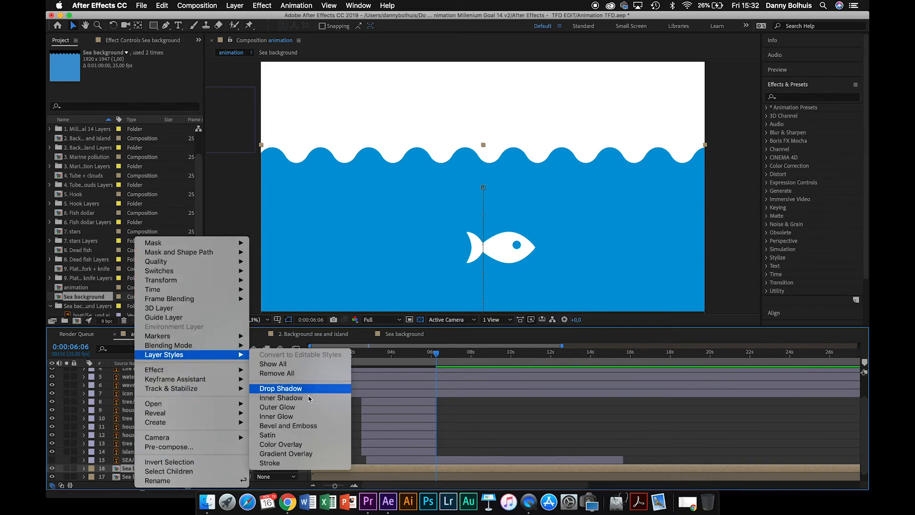
{"action": "left_click", "coordinate": [295, 445]}
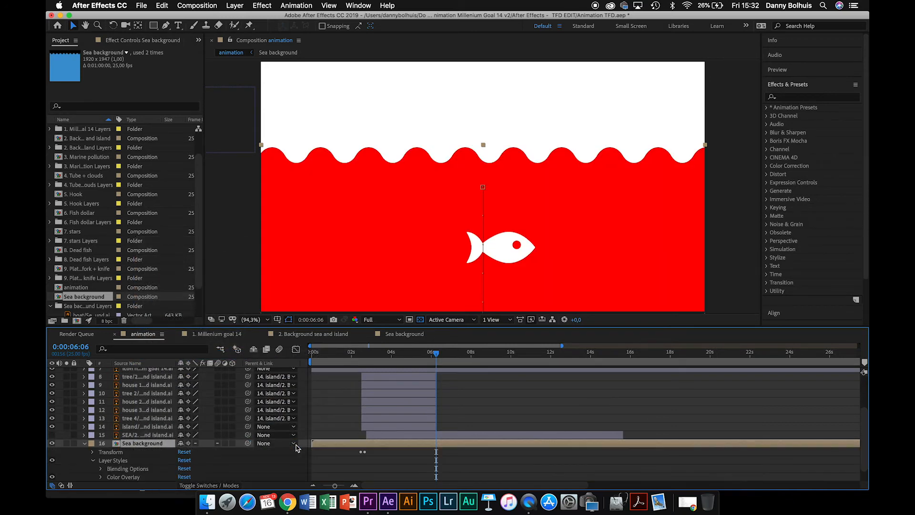
{"action": "scroll", "coordinate": [143, 463], "scroll_direction": "down", "scroll_amount": 2}
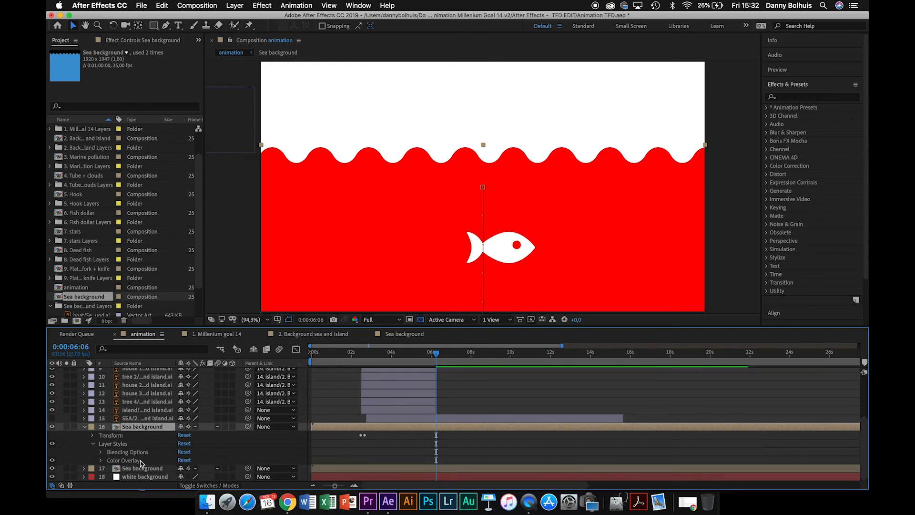
{"action": "left_click", "coordinate": [101, 460]}
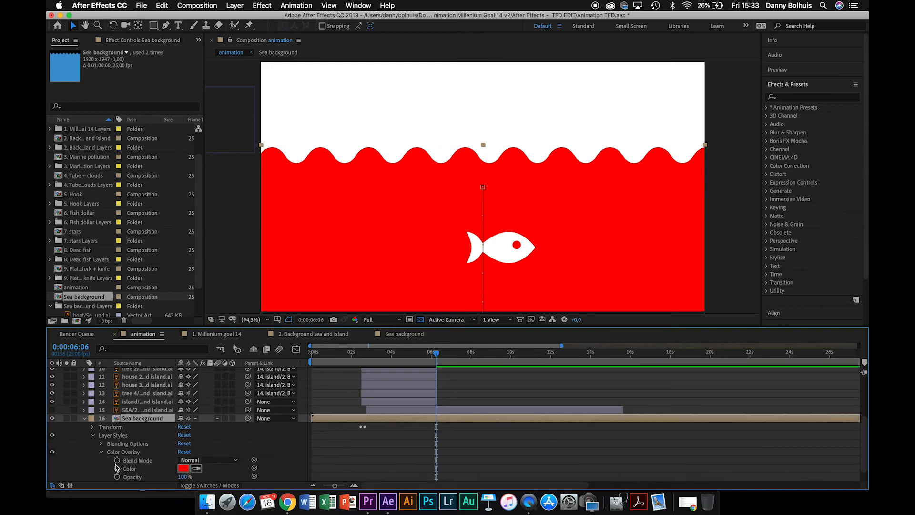
Set the sea copy's Color Overlay colour to a dark, muted navy blue
{"action": "left_click", "coordinate": [184, 469]}
{"action": "mouse_move", "coordinate": [718, 175]}
{"action": "left_mouse_down"}
{"action": "mouse_move", "coordinate": [701, 186]}
{"action": "mouse_move", "coordinate": [724, 186]}
{"action": "mouse_move", "coordinate": [727, 197]}
{"action": "left_mouse_up"}
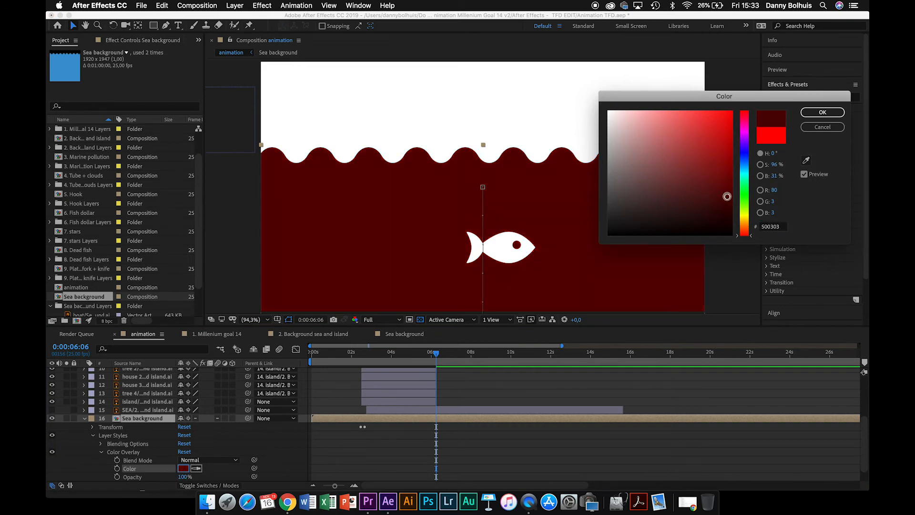
{"action": "left_click_drag", "start_coordinate": [748, 160], "coordinate": [753, 167]}
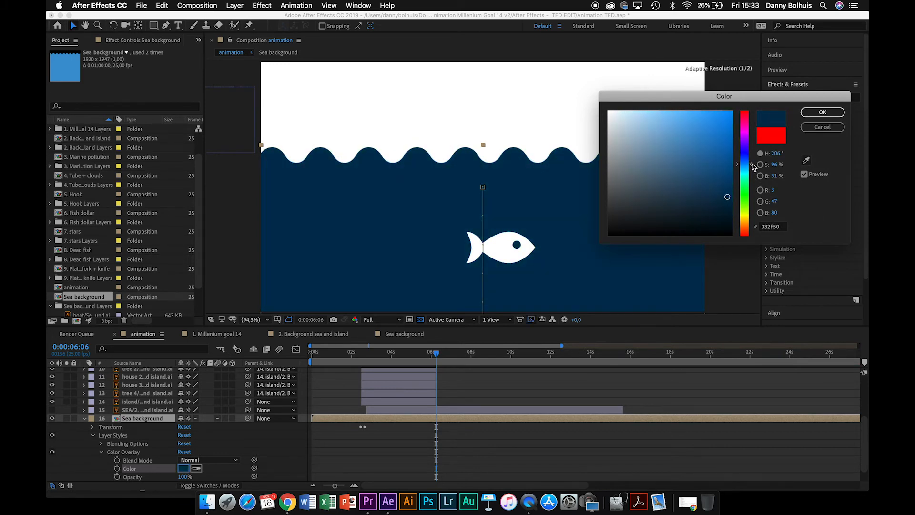
{"action": "left_click_drag", "start_coordinate": [703, 198], "coordinate": [661, 189]}
{"action": "left_click", "coordinate": [823, 113]}
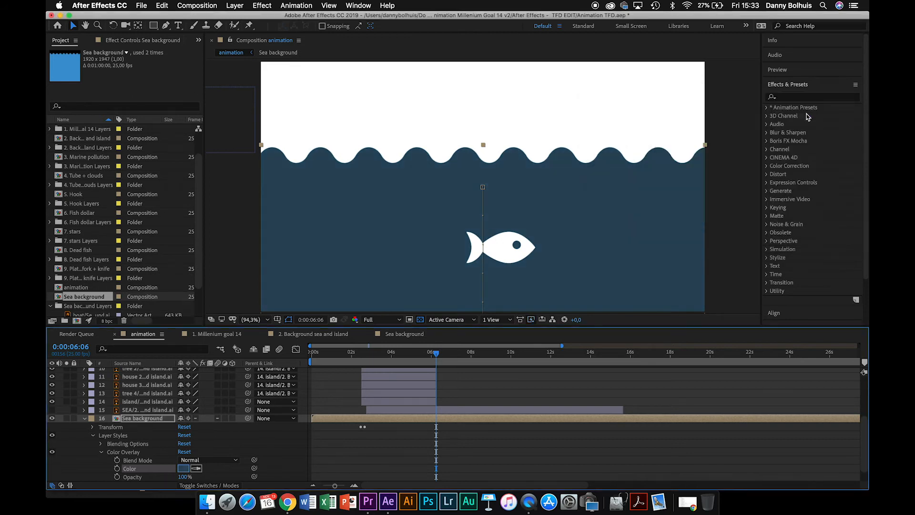
Mask the dark sea with a rectangle over the frame's left part and keyframe its Mask Path at 0:00:07:14
{"action": "key", "text": "q"}
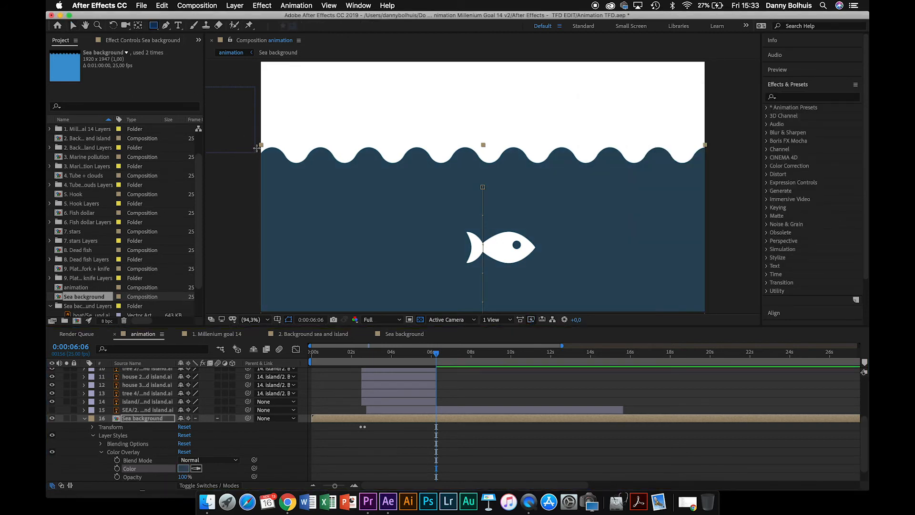
{"action": "left_click_drag", "start_coordinate": [251, 141], "coordinate": [449, 323]}
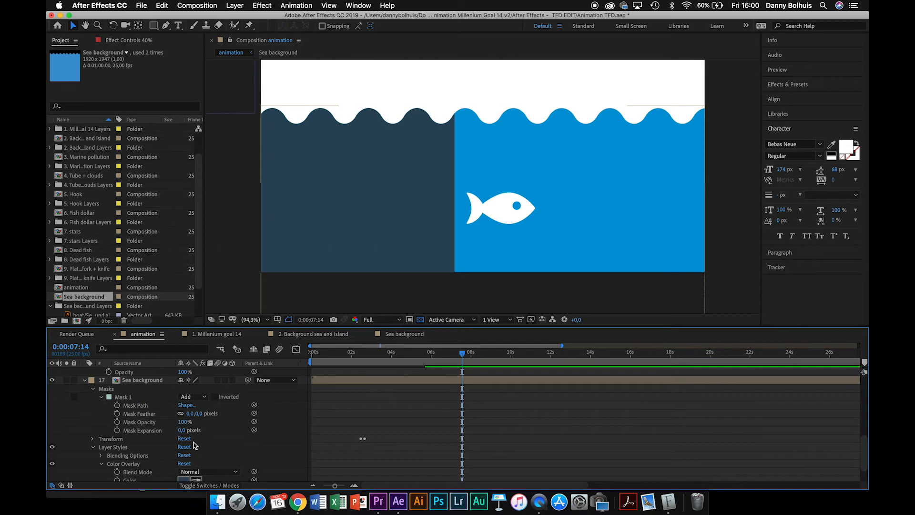
{"action": "left_click", "coordinate": [135, 406]}
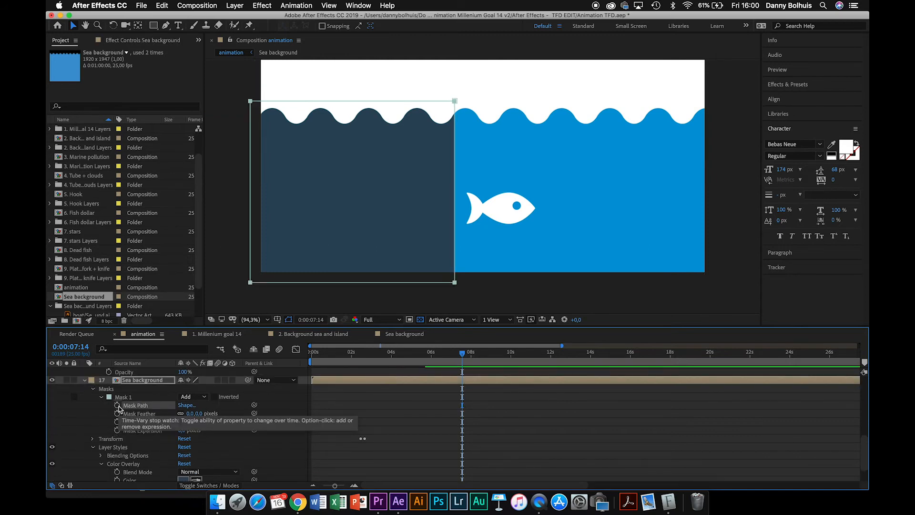
{"action": "left_click", "coordinate": [118, 406]}
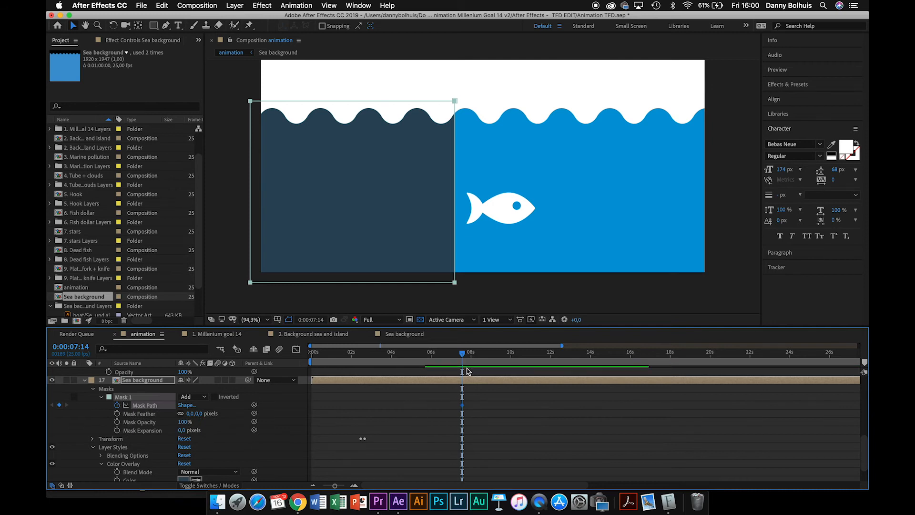
Keyframe the Mask Path at 0:00:06:15 with the rectangle collapsed against the frame's left edge, and preview the reveal
{"action": "left_click_drag", "start_coordinate": [463, 358], "coordinate": [444, 357]}
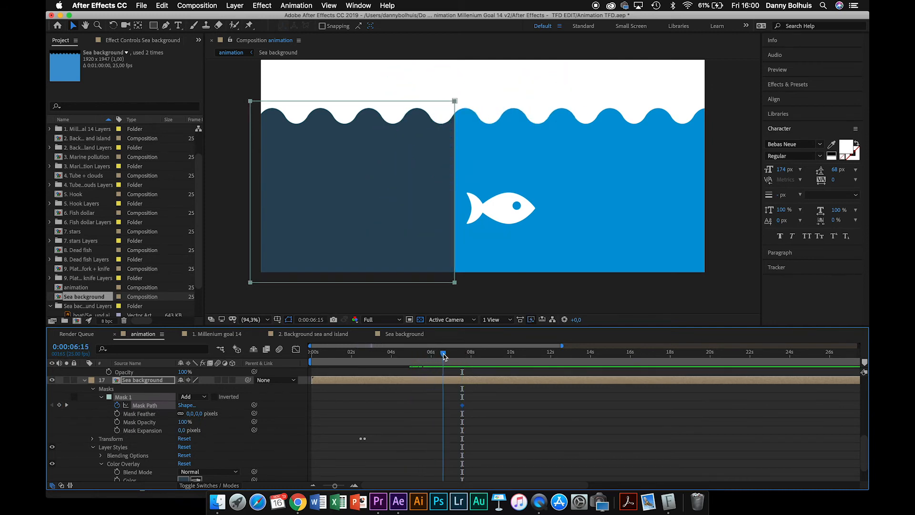
{"action": "left_click", "coordinate": [251, 105]}
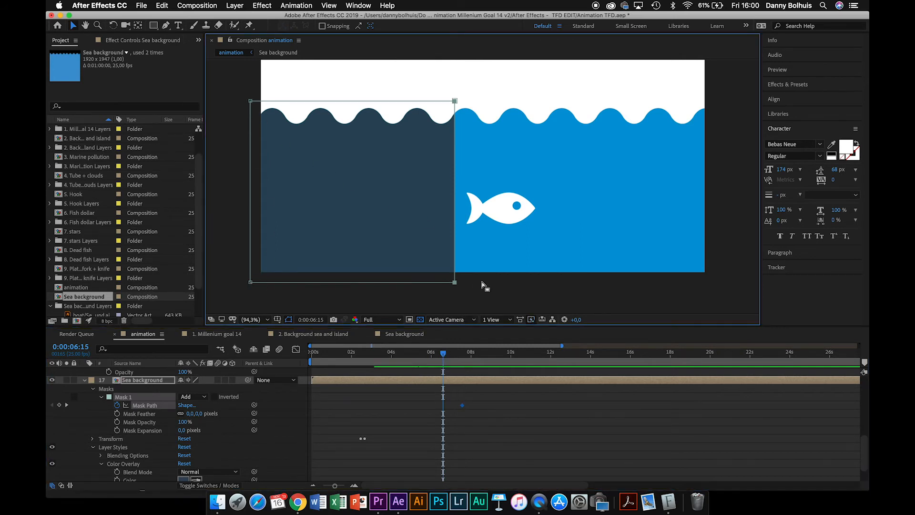
{"action": "left_click_drag", "start_coordinate": [455, 284], "coordinate": [261, 280]}
{"action": "key", "text": "space"}
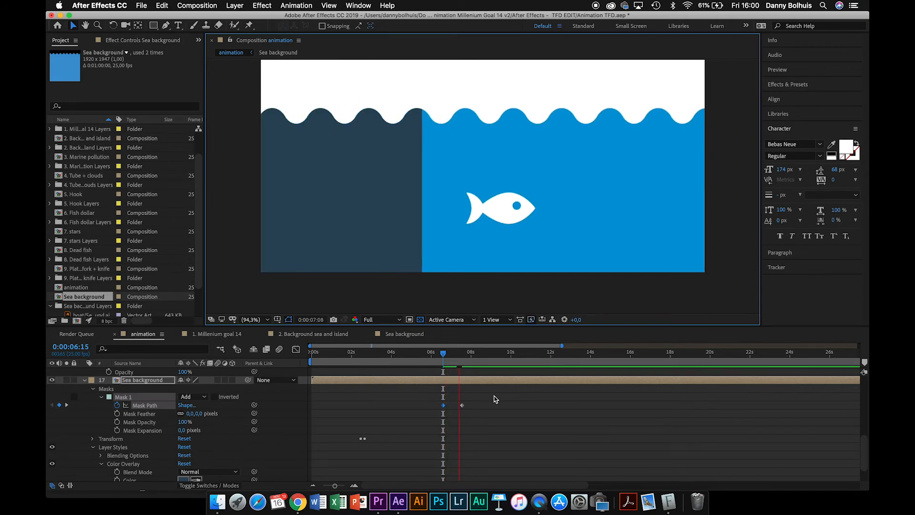
{"action": "key", "text": "space"}
Go to 0:00:07:14 and make the 40% text layer visible
{"action": "left_click", "coordinate": [463, 354]}
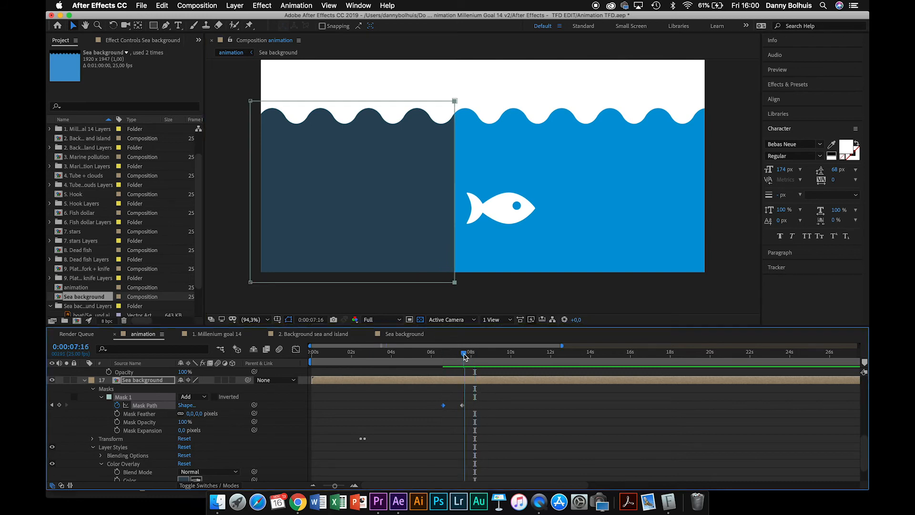
{"action": "scroll", "coordinate": [124, 393], "scroll_direction": "up", "scroll_amount": 4}
{"action": "scroll", "coordinate": [117, 392], "scroll_direction": "up", "scroll_amount": 1}
{"action": "left_click", "coordinate": [53, 397]}
{"action": "left_click", "coordinate": [434, 398]}
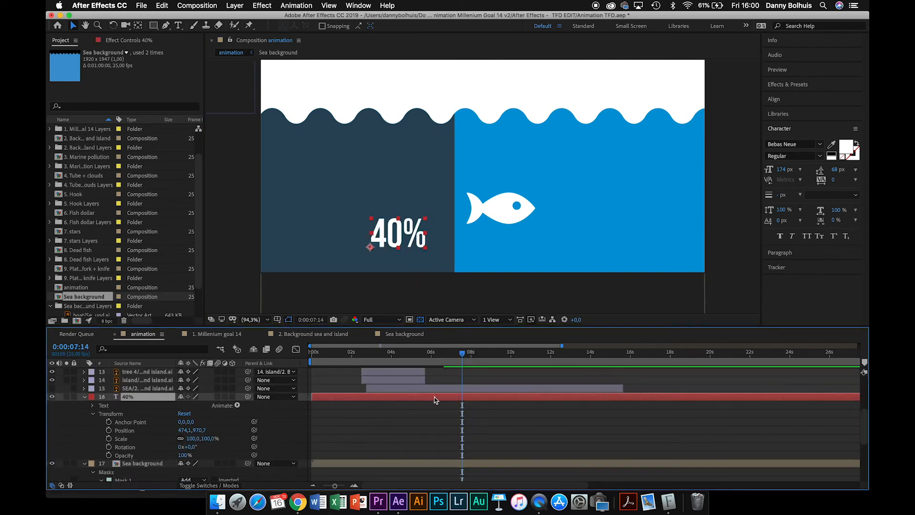
Add the duck from the Marine pollution layers, scale it to 72%, and place it on the waves at 688.4, 387.2
{"action": "scroll", "coordinate": [90, 214], "scroll_direction": "up", "scroll_amount": 3}
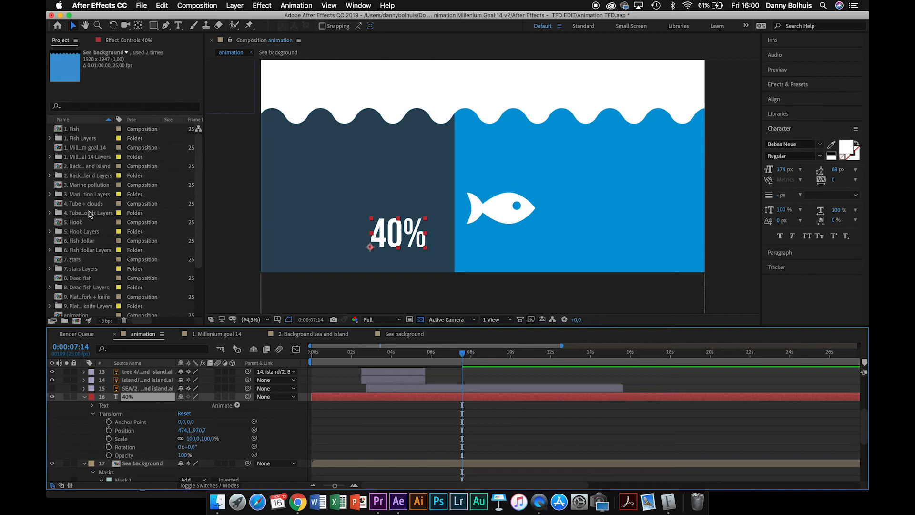
{"action": "left_click", "coordinate": [50, 194]}
{"action": "left_click", "coordinate": [91, 214]}
{"action": "left_click_drag", "start_coordinate": [92, 215], "coordinate": [427, 109]}
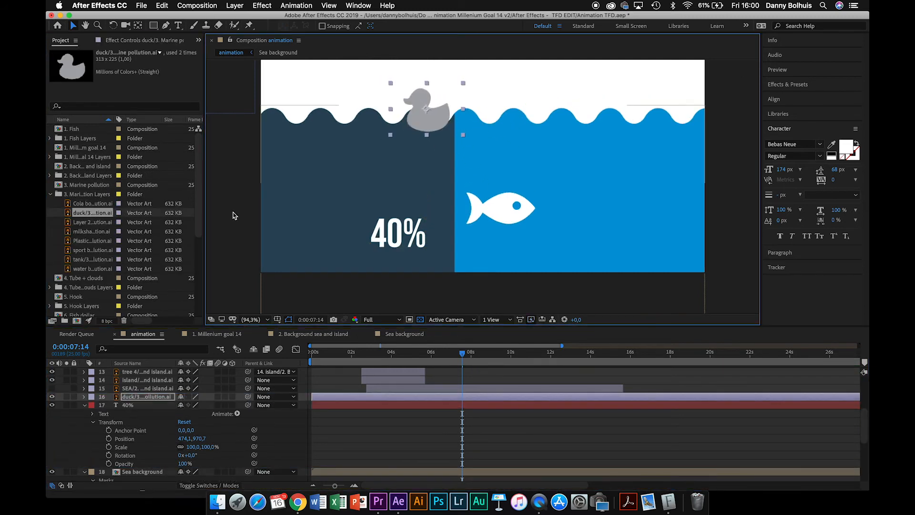
{"action": "left_click", "coordinate": [84, 397]}
{"action": "left_click", "coordinate": [93, 405]}
{"action": "left_click_drag", "start_coordinate": [206, 431], "coordinate": [192, 431]}
{"action": "left_click_drag", "start_coordinate": [426, 111], "coordinate": [419, 114]}
Add the tank from the Marine pollution layers, place it at 177.1, 856.1 in the dark sea, and rotate it 17°
{"action": "left_click", "coordinate": [92, 232]}
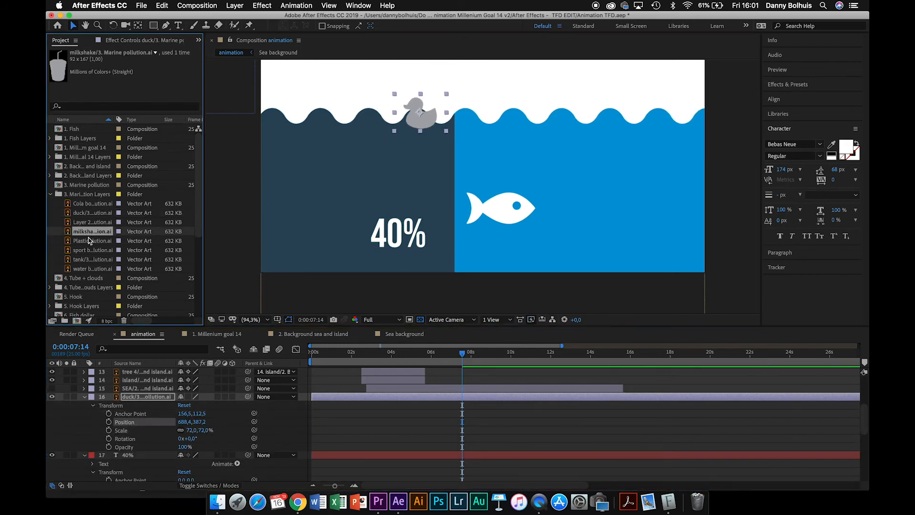
{"action": "left_click", "coordinate": [86, 244]}
{"action": "left_click", "coordinate": [85, 253]}
{"action": "left_click", "coordinate": [86, 260]}
{"action": "left_click", "coordinate": [86, 270]}
{"action": "left_click", "coordinate": [88, 260]}
{"action": "left_click_drag", "start_coordinate": [88, 261], "coordinate": [144, 393]}
{"action": "left_click_drag", "start_coordinate": [486, 164], "coordinate": [306, 237]}
{"action": "left_click", "coordinate": [85, 397]}
{"action": "left_click", "coordinate": [93, 405]}
{"action": "left_click_drag", "start_coordinate": [188, 438], "coordinate": [197, 438]}
Add the milkshake cup to the dark sea at 431.7, 624.9 and rotate it -15°
{"action": "left_click_drag", "start_coordinate": [91, 232], "coordinate": [146, 392]}
{"action": "left_click_drag", "start_coordinate": [483, 148], "coordinate": [361, 167]}
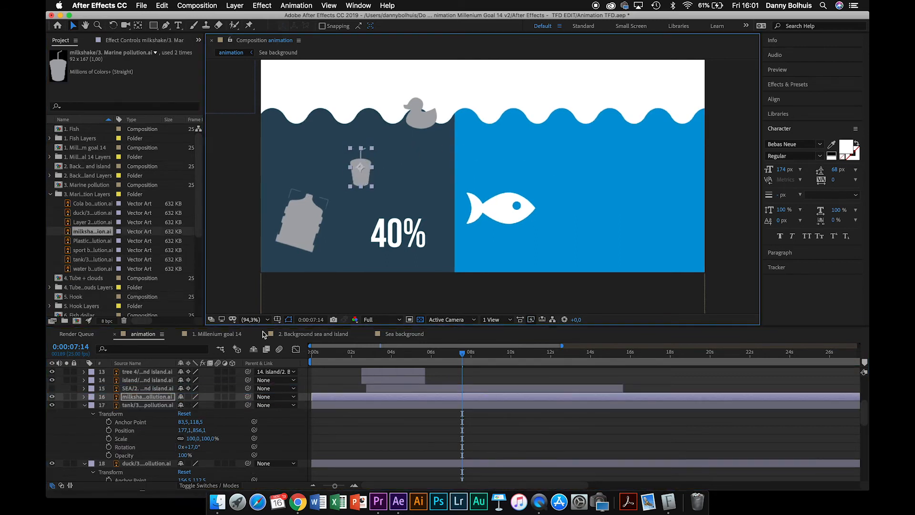
{"action": "left_click", "coordinate": [84, 398]}
{"action": "left_click", "coordinate": [93, 405]}
{"action": "left_click_drag", "start_coordinate": [193, 442], "coordinate": [186, 442]}
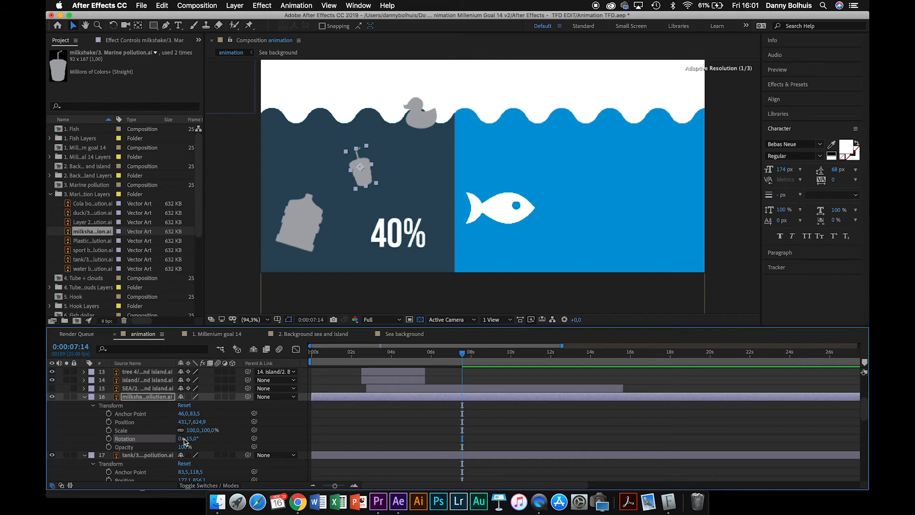
Set Position keyframes at 0:00:07:14 for the milkshake cup, tank and duck layers
{"action": "scroll", "coordinate": [152, 422], "scroll_direction": "down", "scroll_amount": 1}
{"action": "left_click", "coordinate": [110, 398]}
{"action": "scroll", "coordinate": [110, 401], "scroll_direction": "down", "scroll_amount": 1}
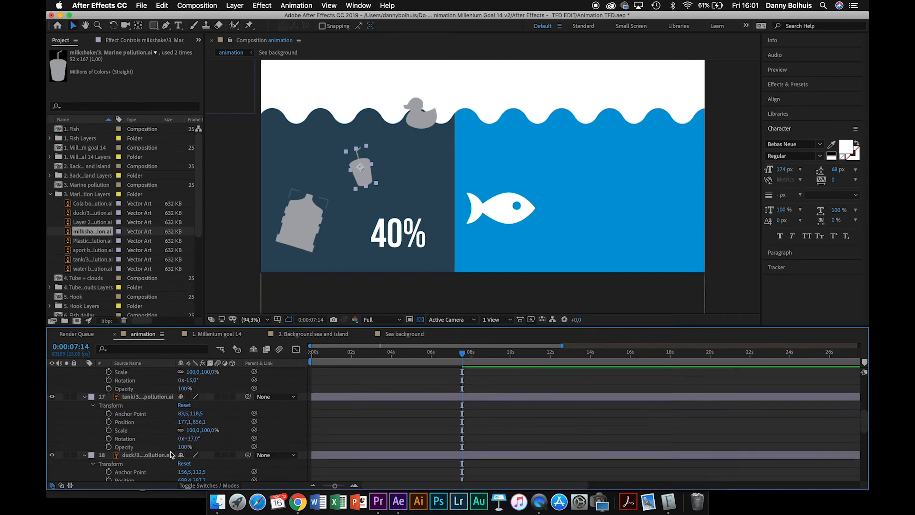
{"action": "left_click", "coordinate": [109, 422]}
{"action": "scroll", "coordinate": [109, 424], "scroll_direction": "down", "scroll_amount": 2}
{"action": "left_click", "coordinate": [110, 430]}
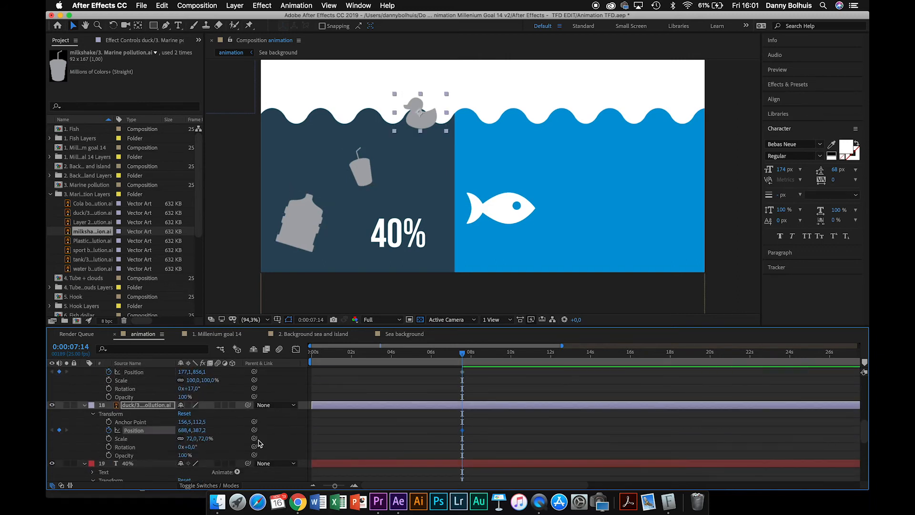
Keyframe the duck at -117.6, 387.2 and the tank and cup beyond the frame's left edge at 0:00:06:11, and preview
{"action": "left_click_drag", "start_coordinate": [463, 354], "coordinate": [440, 355]}
{"action": "left_click_drag", "start_coordinate": [182, 430], "coordinate": [50, 424]}
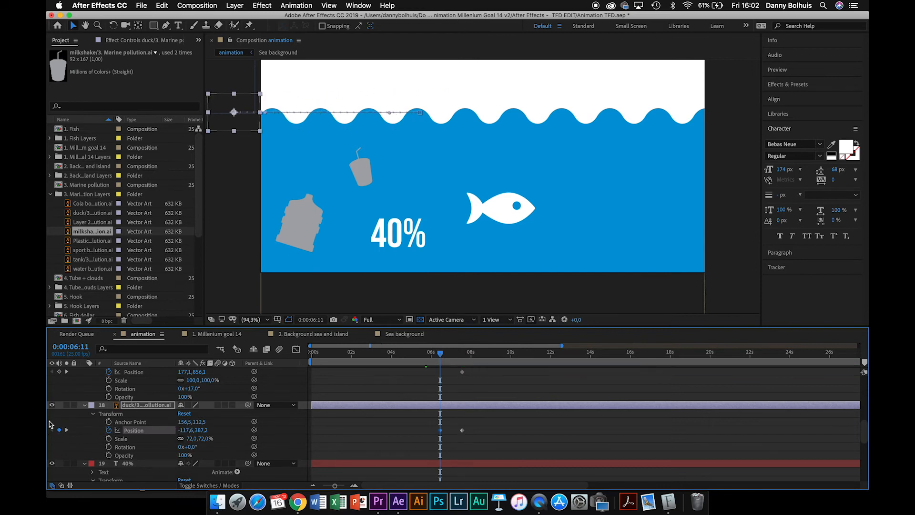
{"action": "scroll", "coordinate": [162, 429], "scroll_direction": "up", "scroll_amount": 5}
{"action": "left_click", "coordinate": [282, 243]}
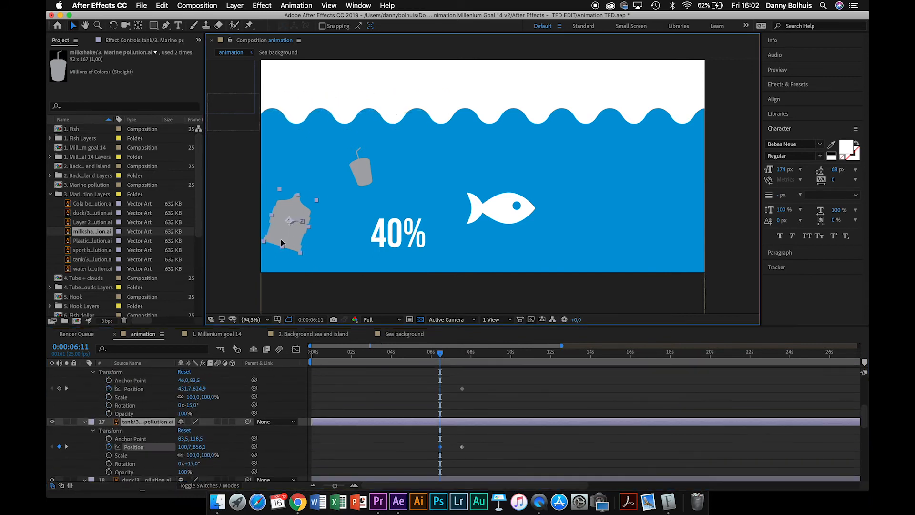
{"action": "left_click_drag", "start_coordinate": [281, 243], "coordinate": [214, 246]}
{"action": "scroll", "coordinate": [157, 419], "scroll_direction": "up", "scroll_amount": 5}
{"action": "left_click", "coordinate": [156, 414]}
{"action": "left_click_drag", "start_coordinate": [360, 180], "coordinate": [226, 187]}
{"action": "key", "text": "space"}
{"action": "key", "text": "space"}
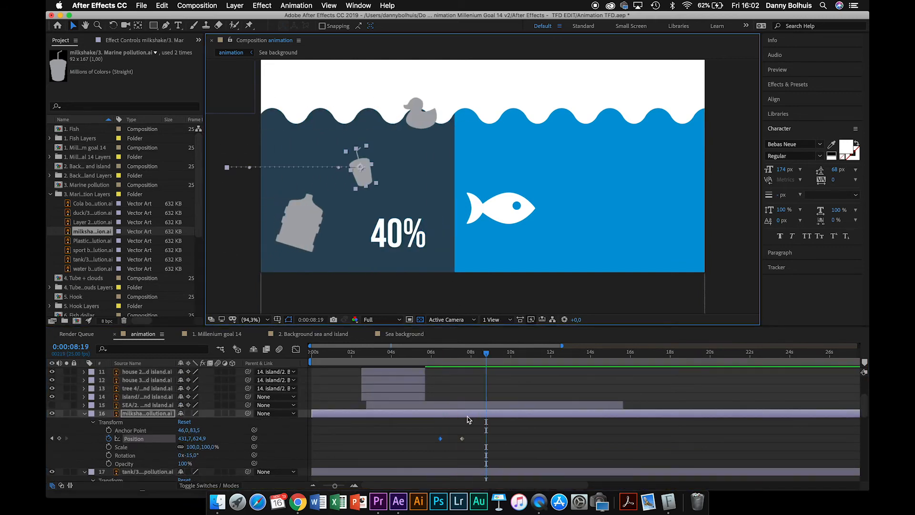
Find the Wiggle - position preset and apply it to the milkshake cup layer
{"action": "scroll", "coordinate": [466, 387], "scroll_direction": "down", "scroll_amount": 5}
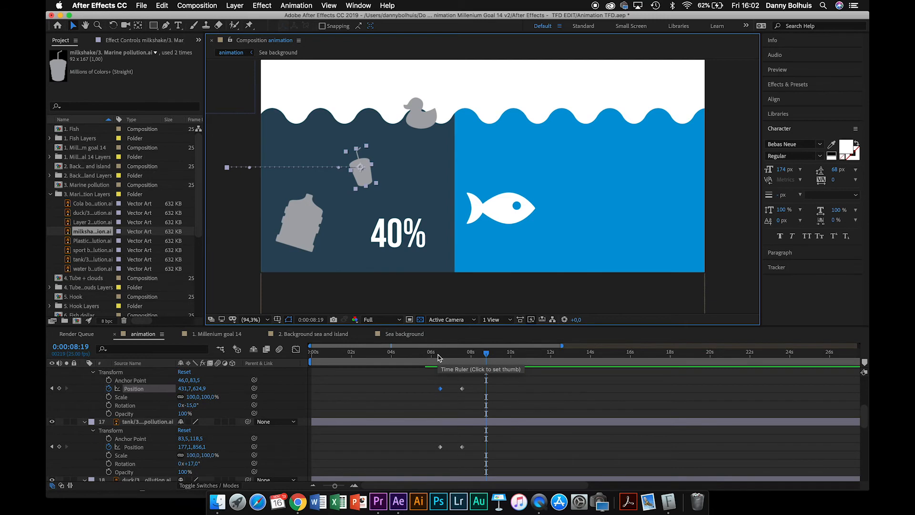
{"action": "scroll", "coordinate": [439, 382], "scroll_direction": "up", "scroll_amount": 3}
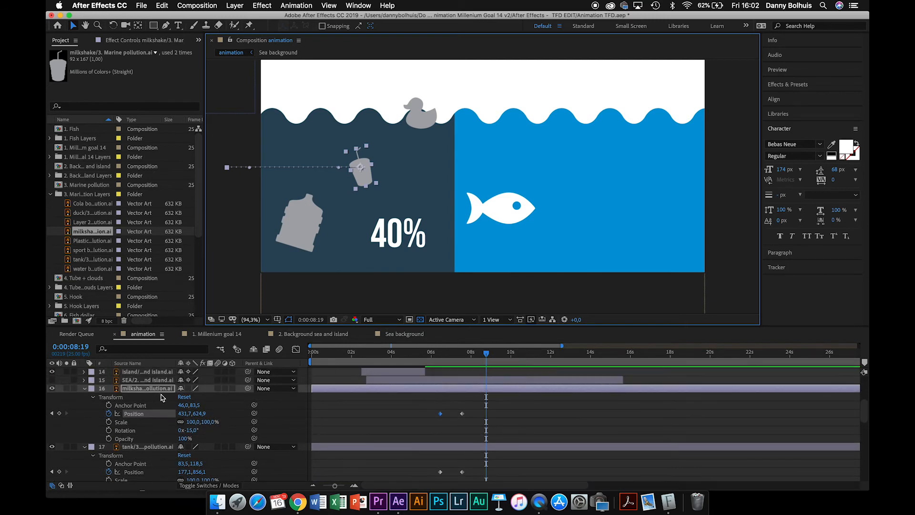
{"action": "left_click", "coordinate": [163, 390]}
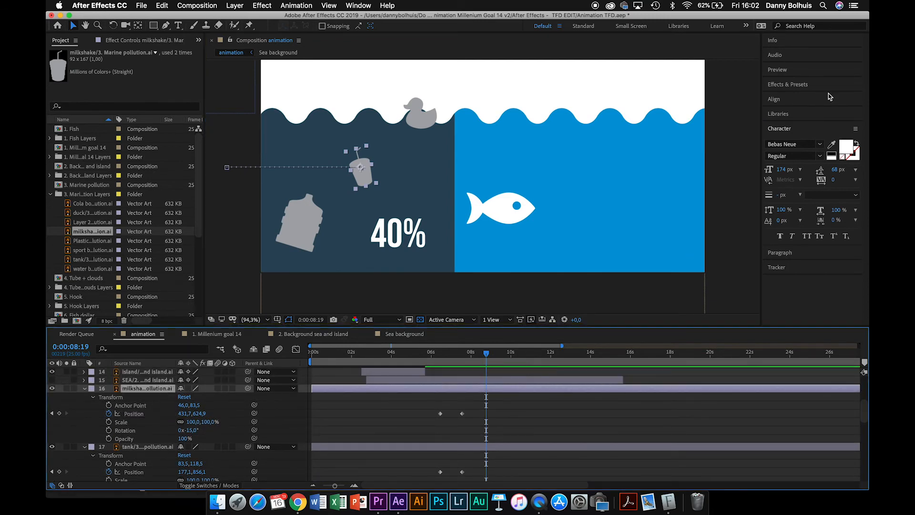
{"action": "left_click", "coordinate": [786, 85]}
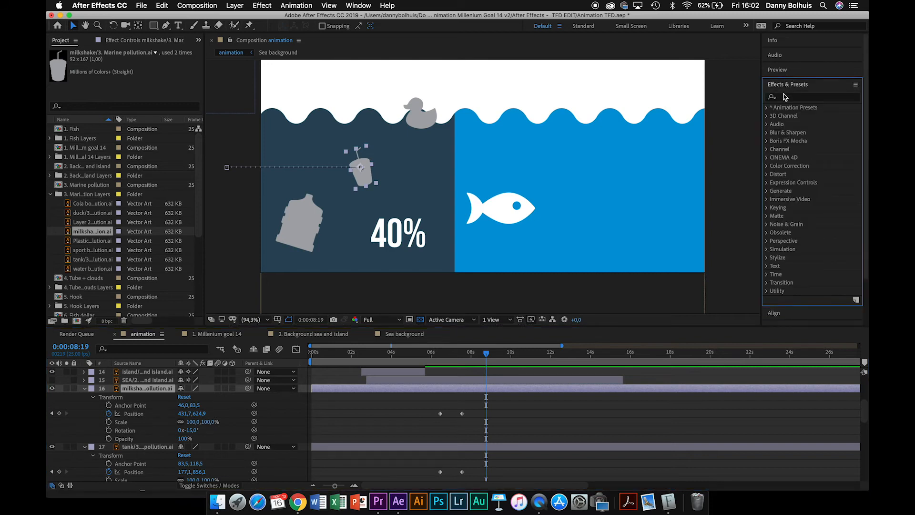
{"action": "left_click", "coordinate": [787, 98]}
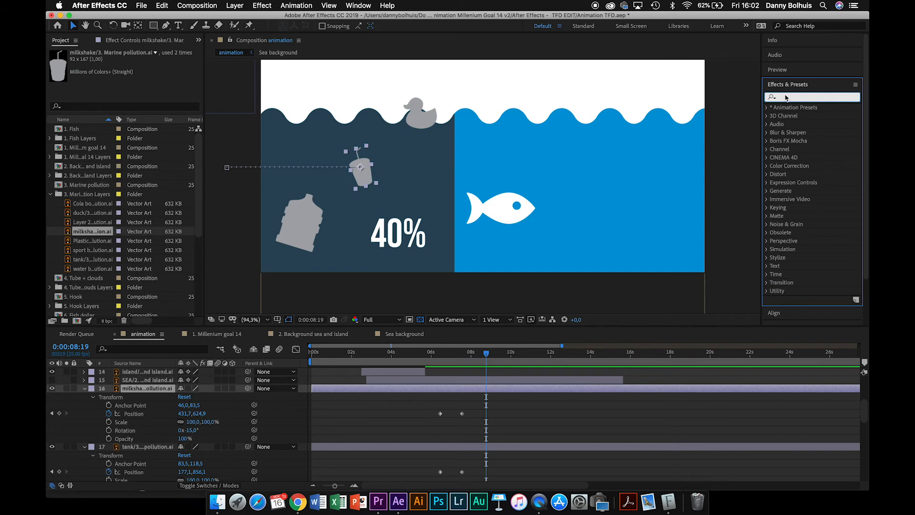
{"action": "type", "text": "wiggle"}
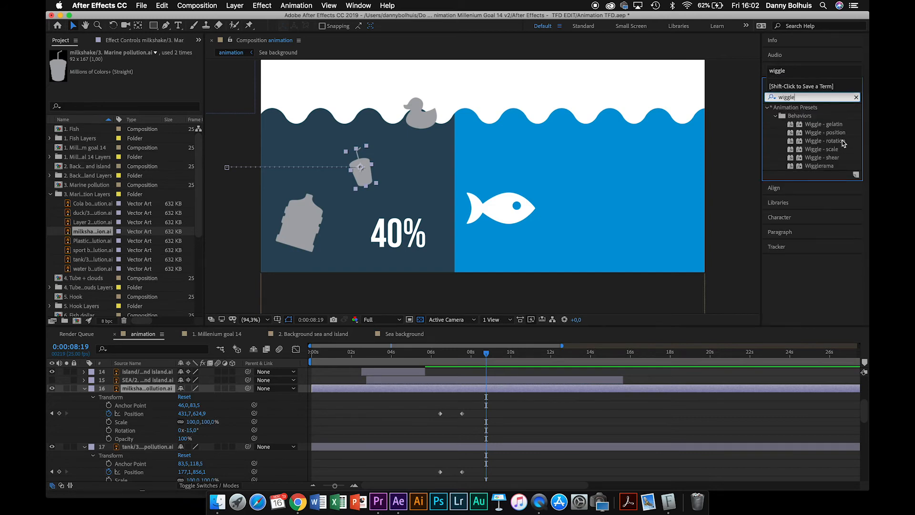
{"action": "left_click", "coordinate": [837, 133]}
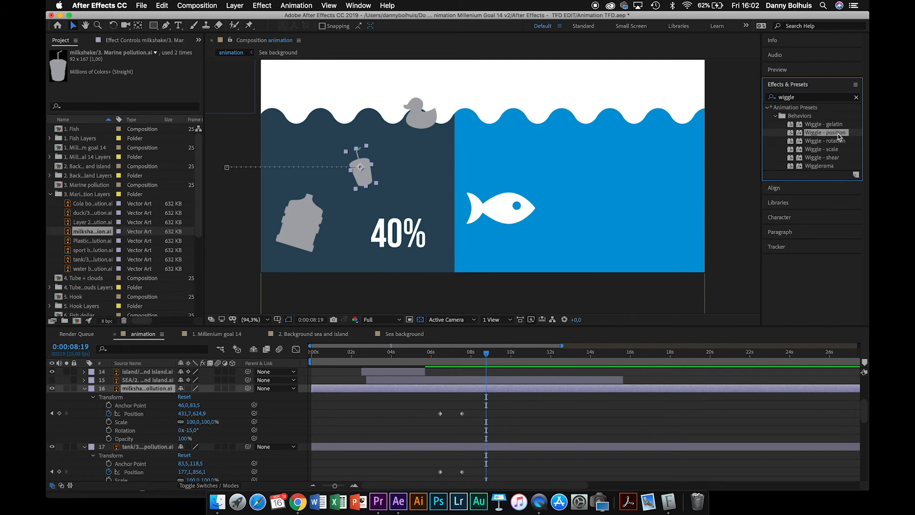
{"action": "left_click_drag", "start_coordinate": [839, 137], "coordinate": [370, 180]}
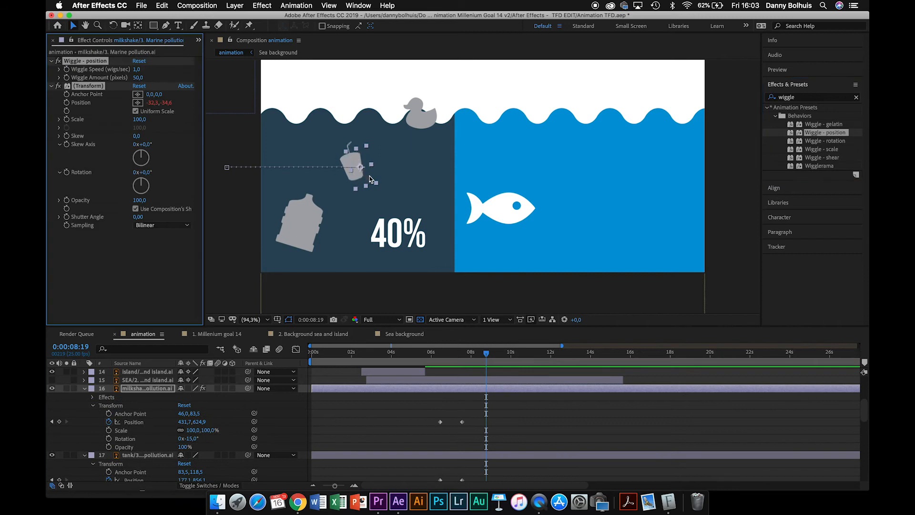
Set the milkshake cup's Wiggle Amount to 7 pixels and preview the motion
{"action": "left_click", "coordinate": [138, 78]}
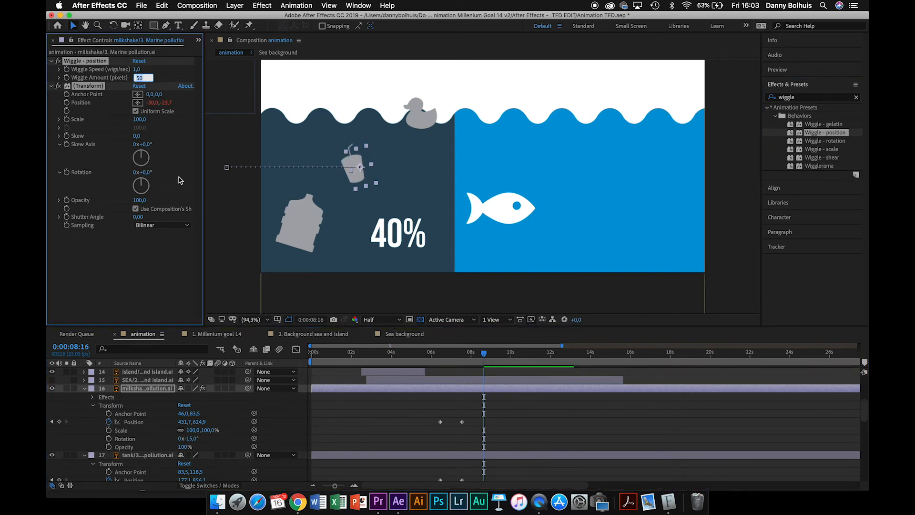
{"action": "key", "text": "Return"}
{"action": "key", "text": "space"}
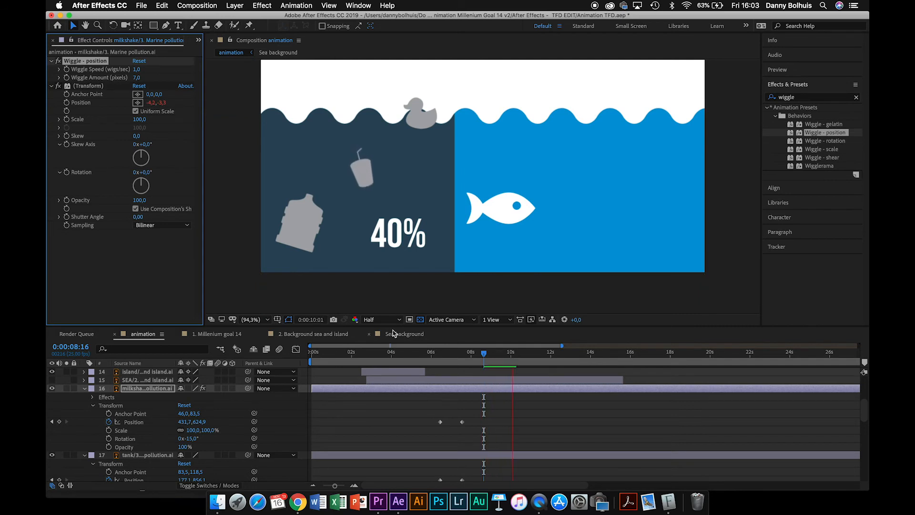
{"action": "left_click", "coordinate": [485, 355]}
{"action": "key", "text": "space"}
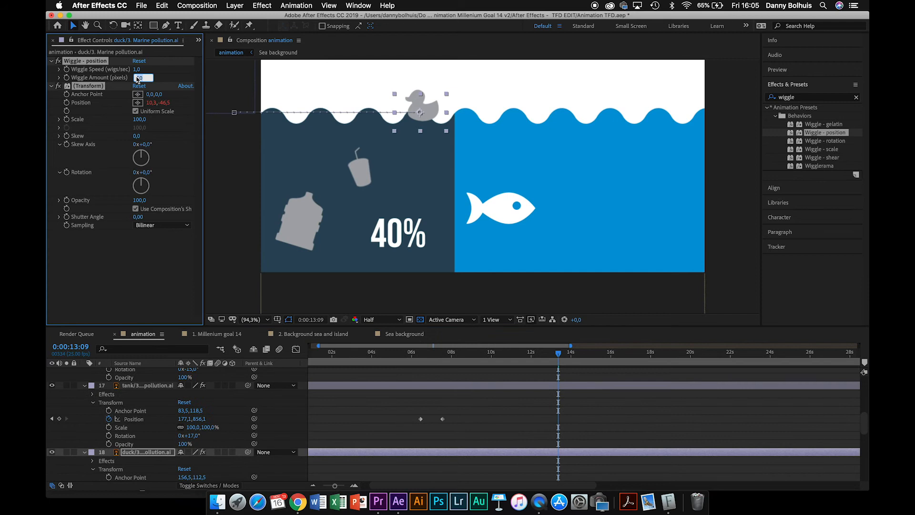
Set the duck's Wiggle Amount to 5 pixels, and give the 40% text Wiggle - position with an amount of 5 pixels
{"action": "key", "text": "Return"}
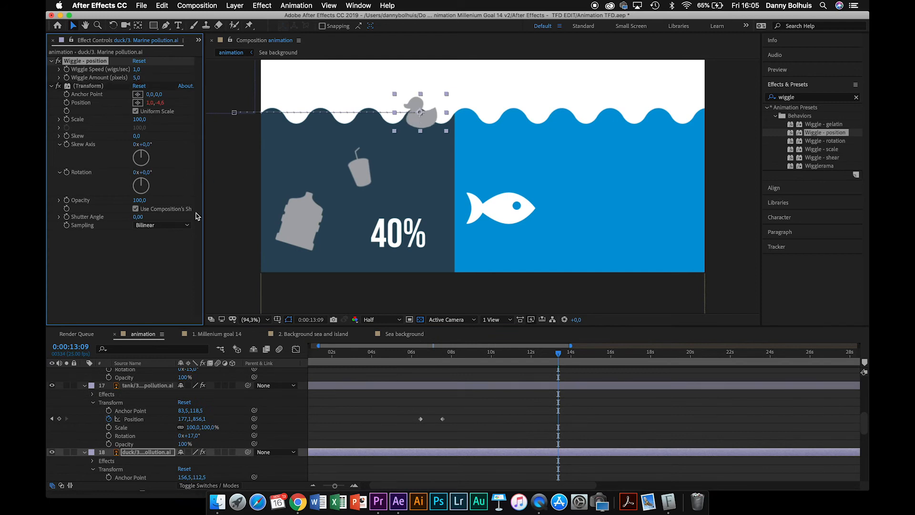
{"action": "scroll", "coordinate": [155, 449], "scroll_direction": "down", "scroll_amount": 5}
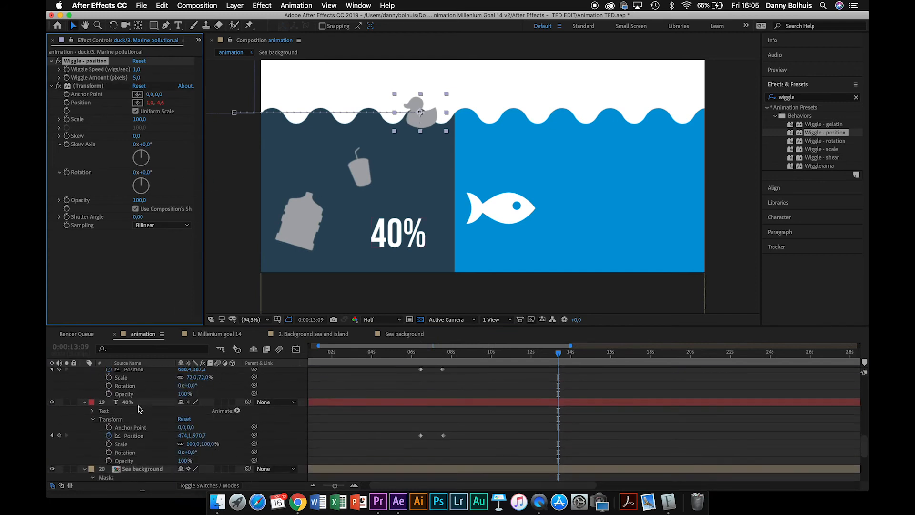
{"action": "left_click", "coordinate": [139, 403]}
{"action": "left_click_drag", "start_coordinate": [826, 135], "coordinate": [145, 403]}
{"action": "left_click", "coordinate": [140, 77]}
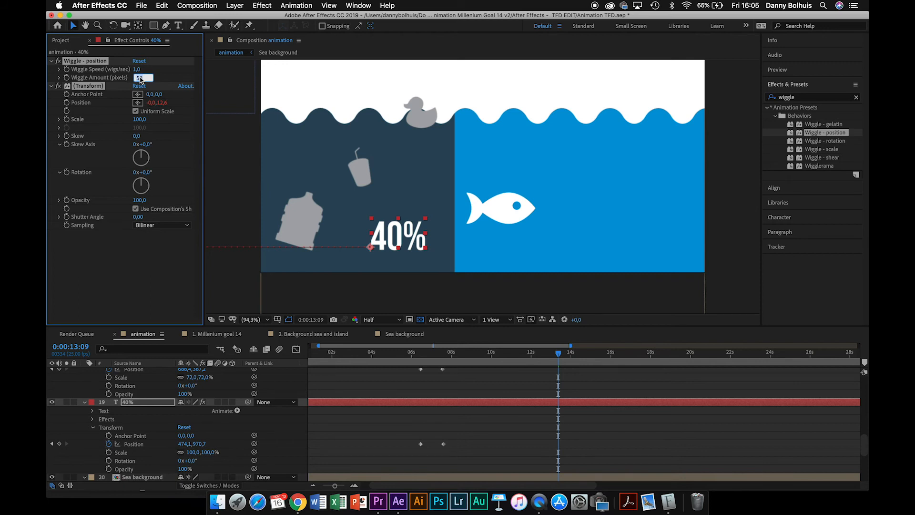
{"action": "type", "text": "5"}
{"action": "key", "text": "Return"}
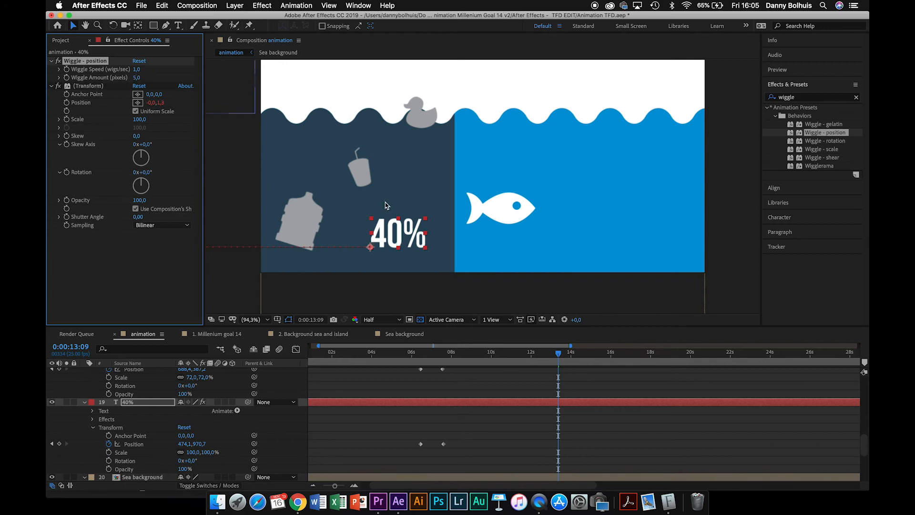
{"action": "left_click", "coordinate": [421, 357]}
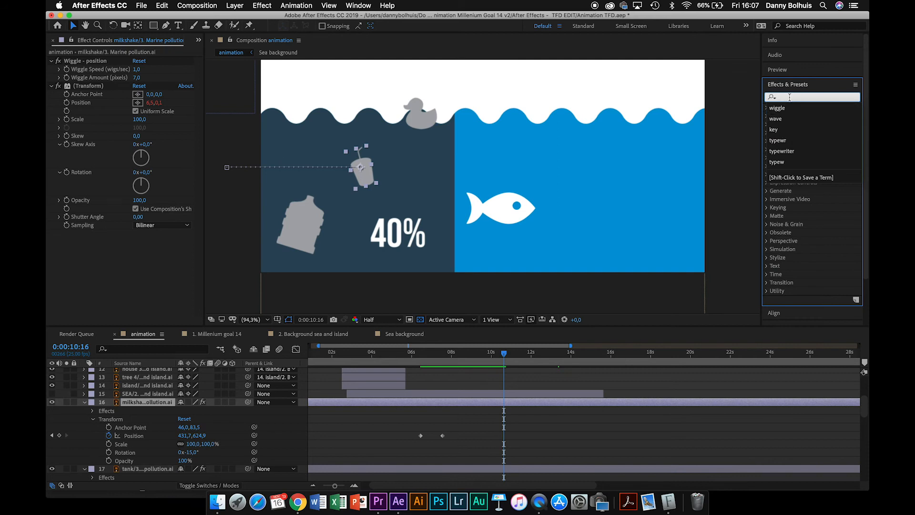
Apply the Wave Warp effect to the milkshake cup and preview the distortion
{"action": "type", "text": "wave"}
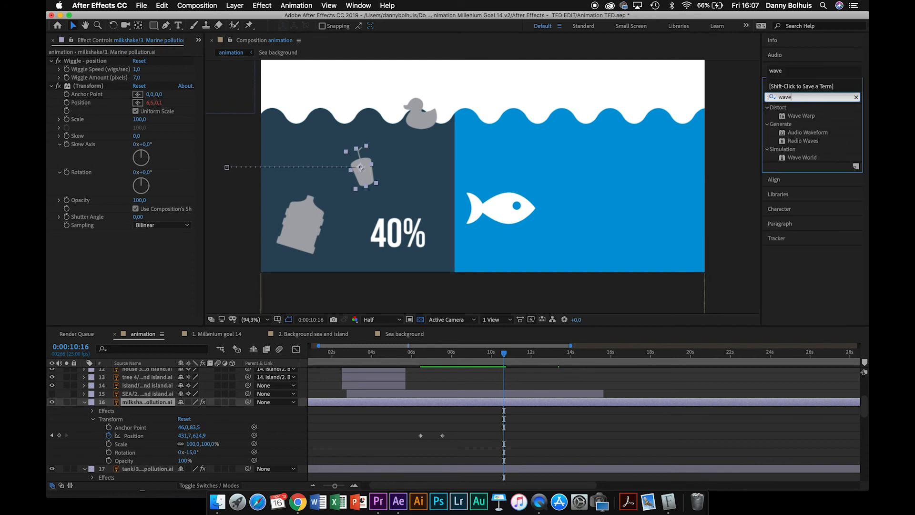
{"action": "left_click", "coordinate": [807, 116]}
{"action": "left_click_drag", "start_coordinate": [809, 120], "coordinate": [369, 180]}
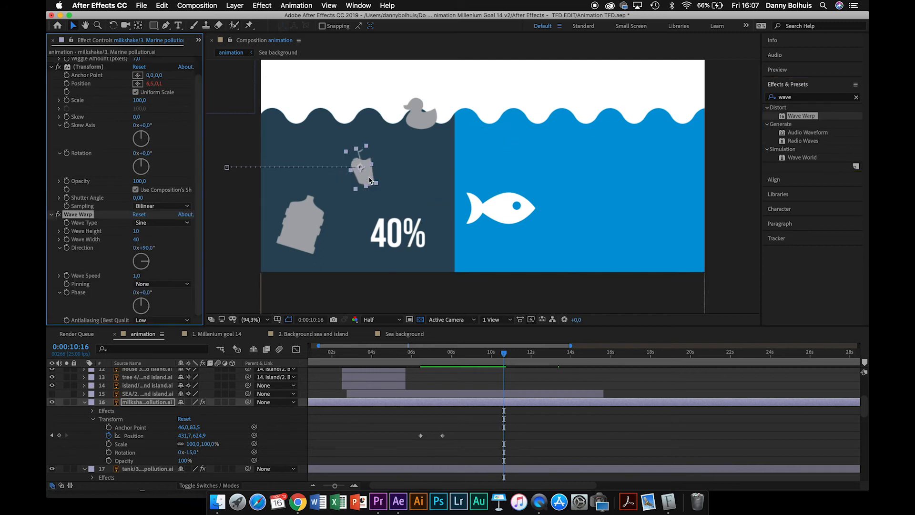
{"action": "key", "text": "space"}
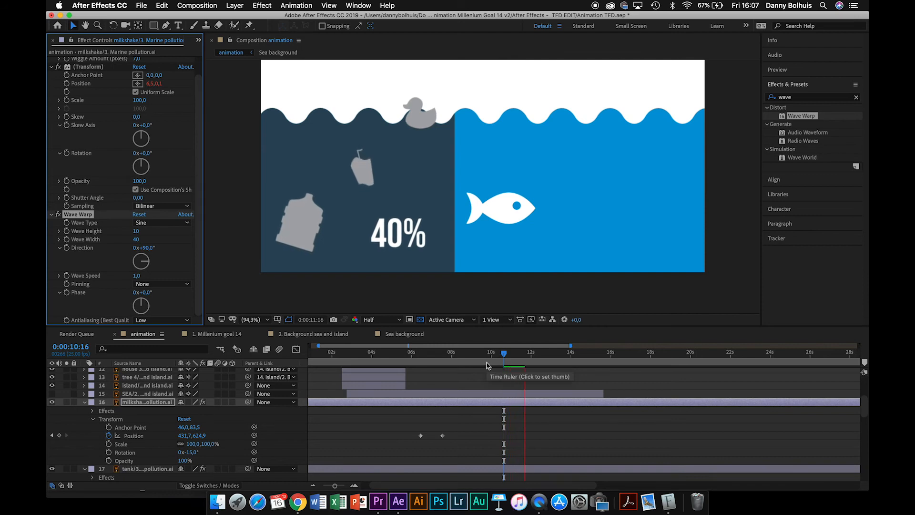
{"action": "key", "text": "space"}
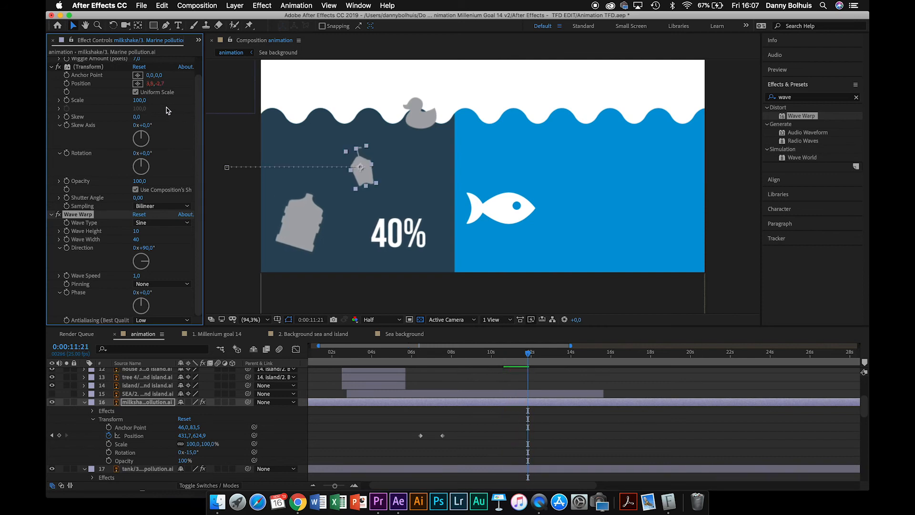
Set the milkshake cup's Wave Warp to a Wave Width of 150 and a Wave Height of 3, previewing the result
{"action": "scroll", "coordinate": [159, 110], "scroll_direction": "up", "scroll_amount": 2}
{"action": "scroll", "coordinate": [168, 264], "scroll_direction": "down", "scroll_amount": 2}
{"action": "left_click_drag", "start_coordinate": [137, 241], "coordinate": [153, 242]}
{"action": "left_click", "coordinate": [137, 242]}
{"action": "type", "text": "150"}
{"action": "key", "text": "Return"}
{"action": "key", "text": "space"}
{"action": "left_click", "coordinate": [137, 232]}
{"action": "type", "text": "3"}
{"action": "key", "text": "Return"}
{"action": "key", "text": "space"}
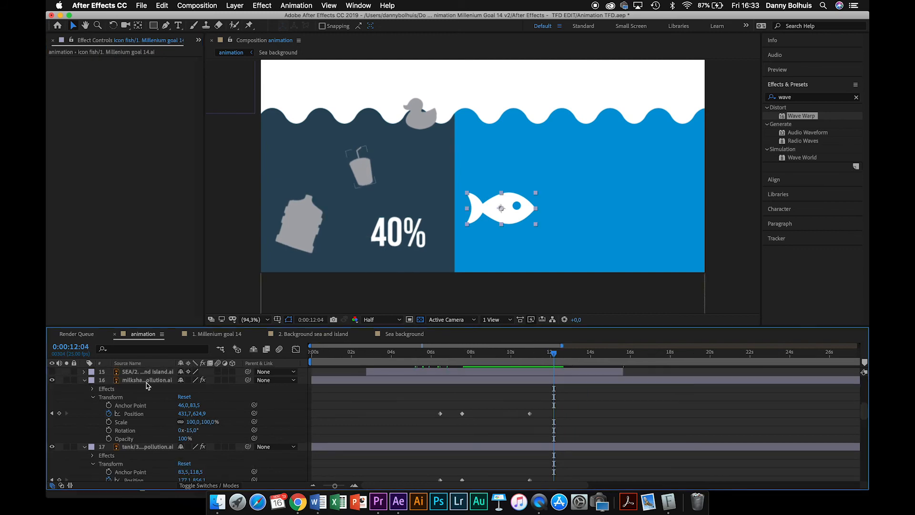
At 0:00:12:04, move the fish, milkshake cup, tank, duck, 40% text and both Sea background layers together straight down out of the frame
{"action": "left_click", "coordinate": [147, 382]}
{"action": "left_click", "coordinate": [146, 447], "text": "shift"}
{"action": "scroll", "coordinate": [148, 434], "scroll_direction": "down", "scroll_amount": 5}
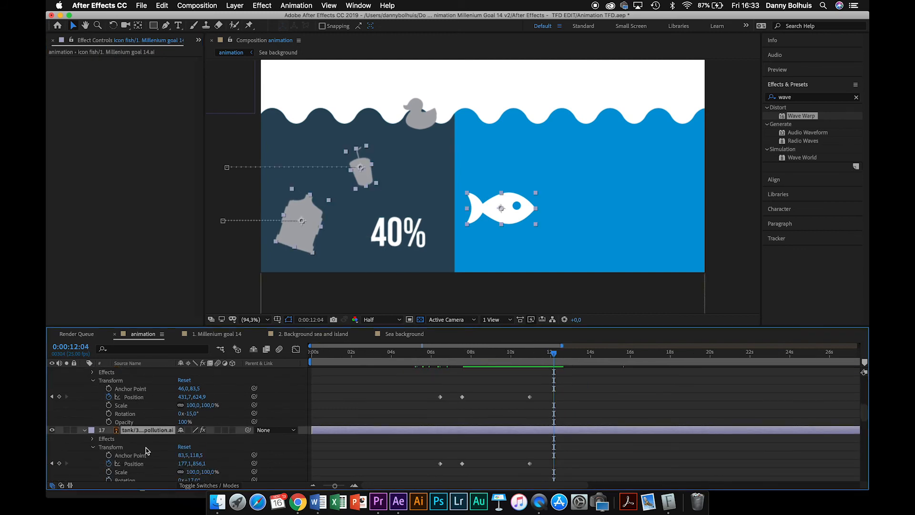
{"action": "left_click", "coordinate": [148, 424], "text": "shift"}
{"action": "scroll", "coordinate": [148, 422], "scroll_direction": "down", "scroll_amount": 5}
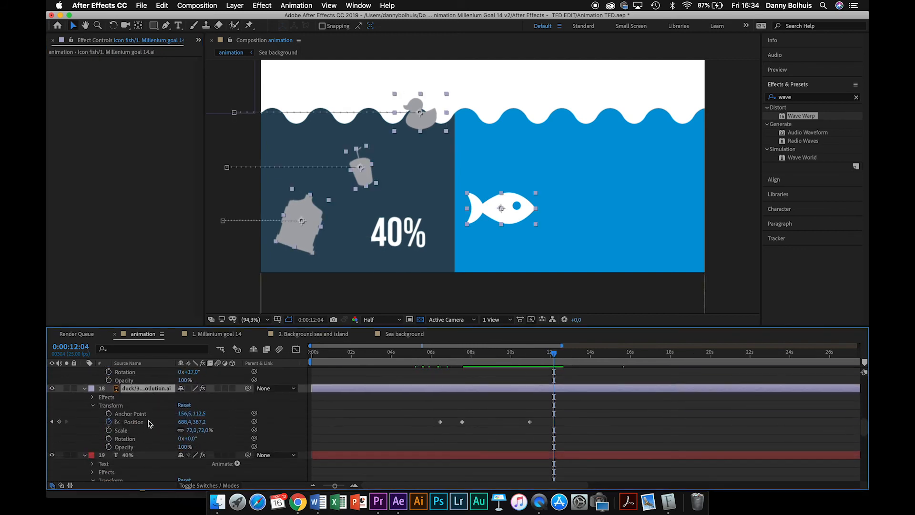
{"action": "left_click", "coordinate": [138, 409], "text": "shift"}
{"action": "scroll", "coordinate": [143, 410], "scroll_direction": "down", "scroll_amount": 5}
{"action": "left_click", "coordinate": [151, 402], "text": "shift"}
{"action": "scroll", "coordinate": [149, 410], "scroll_direction": "down", "scroll_amount": 5}
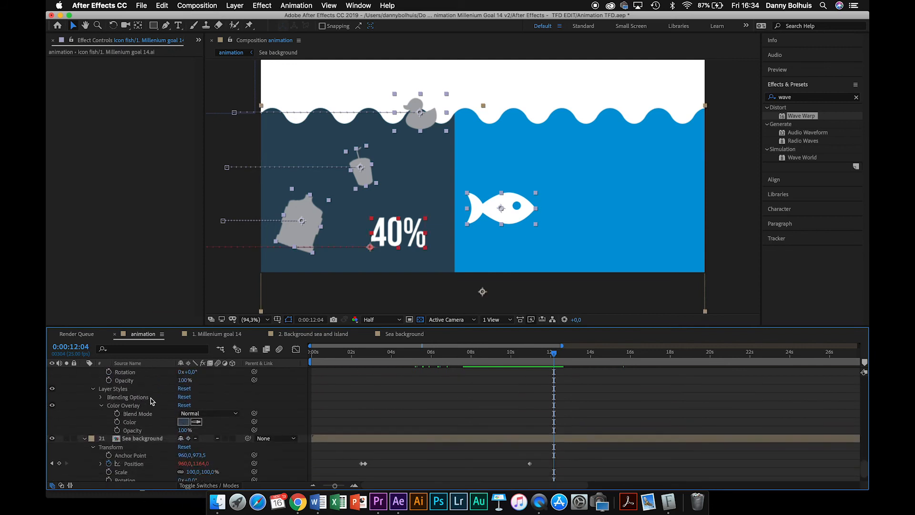
{"action": "left_click", "coordinate": [147, 440], "text": "shift"}
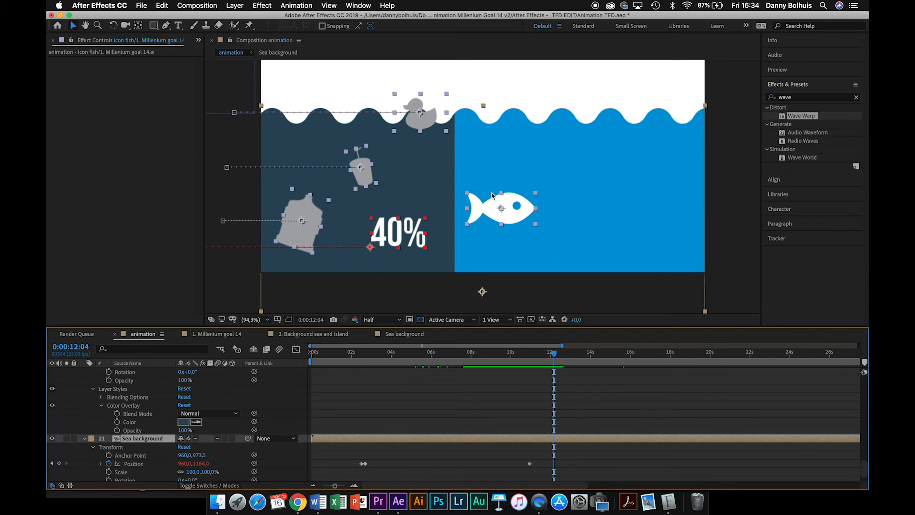
{"action": "left_click_drag", "start_coordinate": [515, 155], "coordinate": [514, 406]}
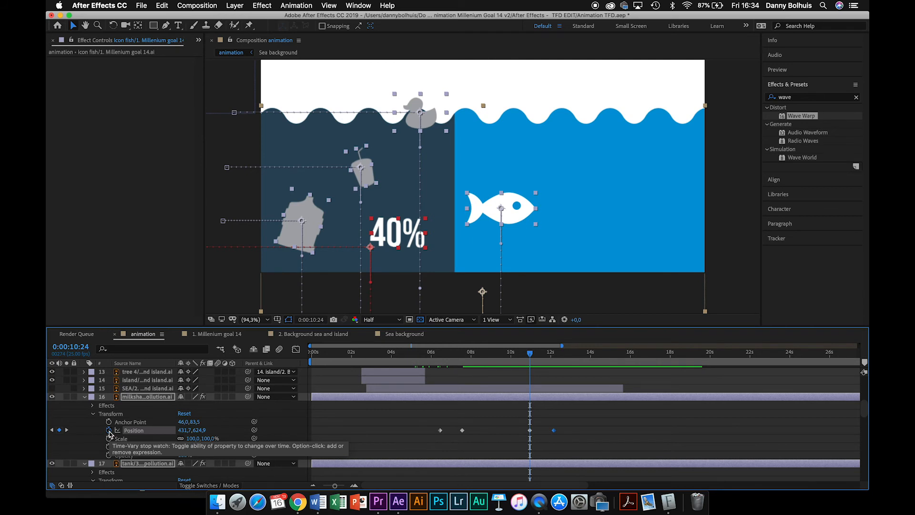
Paste the Ease and Wizz inOutExpo expression onto the Position of the milkshake cup and the 40% text
{"action": "left_click", "coordinate": [109, 431], "text": "alt"}
{"action": "key", "text": "BackSpace"}
{"action": "key", "text": "super+v"}
{"action": "left_click", "coordinate": [292, 436]}
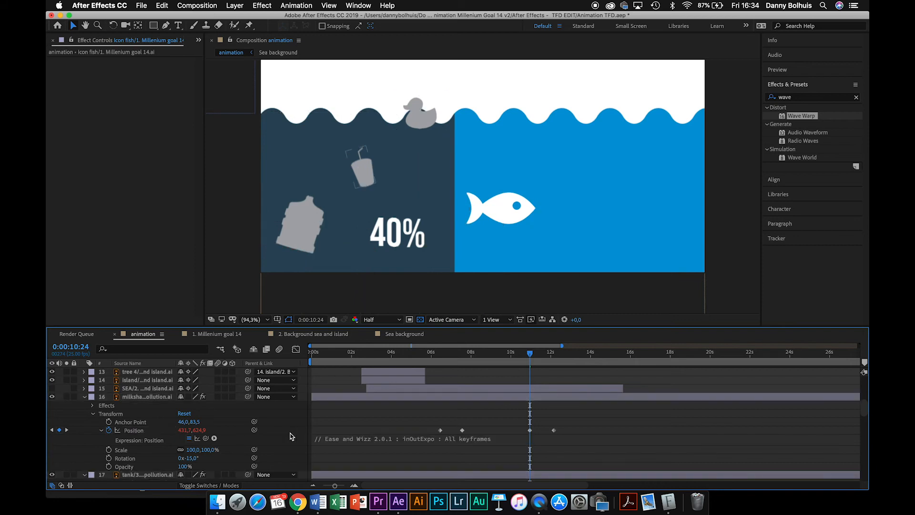
{"action": "scroll", "coordinate": [292, 436], "scroll_direction": "down", "scroll_amount": 5}
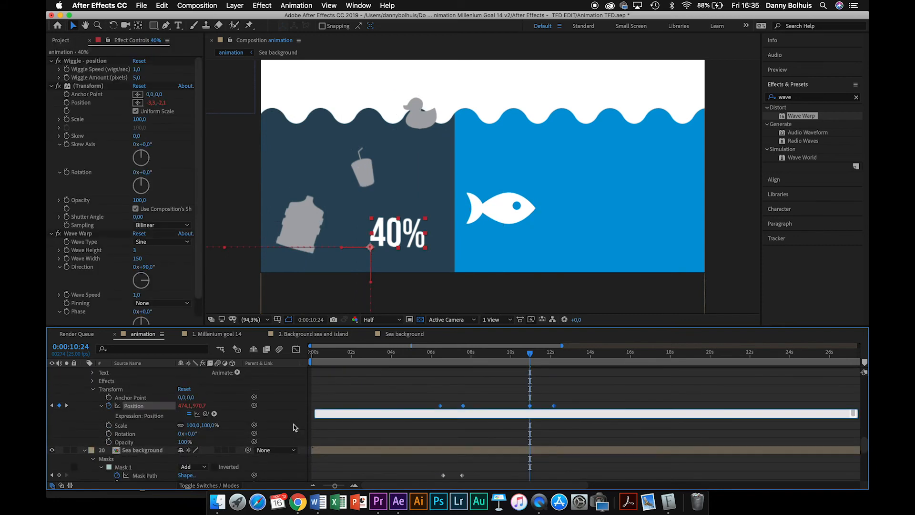
{"action": "left_click", "coordinate": [293, 421]}
{"action": "scroll", "coordinate": [291, 423], "scroll_direction": "down", "scroll_amount": 5}
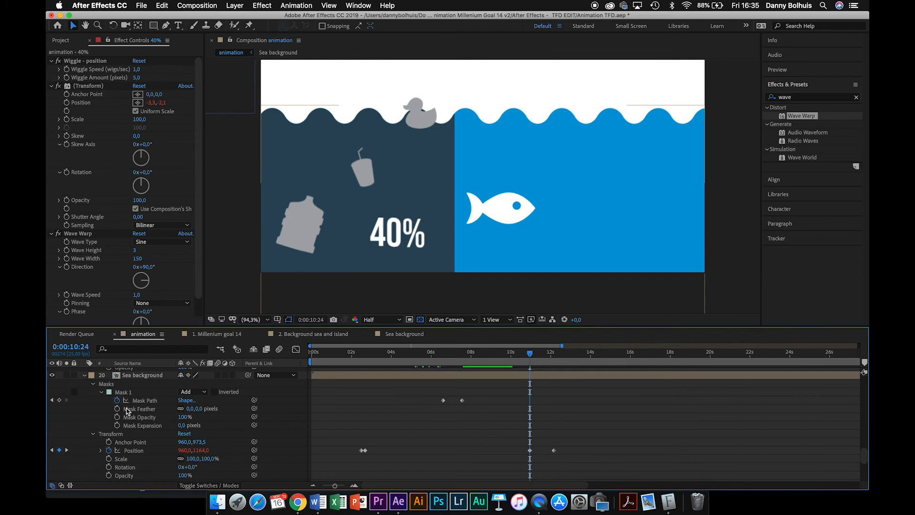
Paste the Ease and Wizz expression onto the Position of the masked dark Sea background layer
{"action": "scroll", "coordinate": [126, 425], "scroll_direction": "down", "scroll_amount": 3}
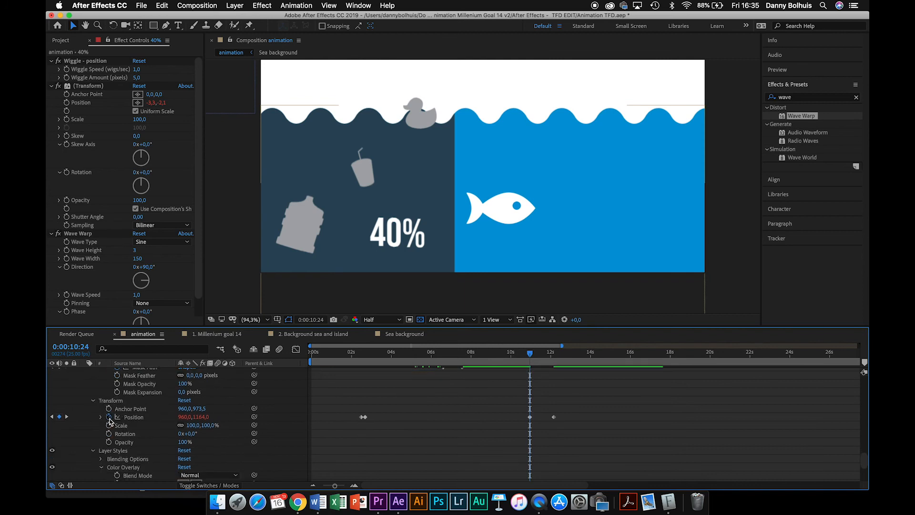
{"action": "left_click", "coordinate": [134, 417]}
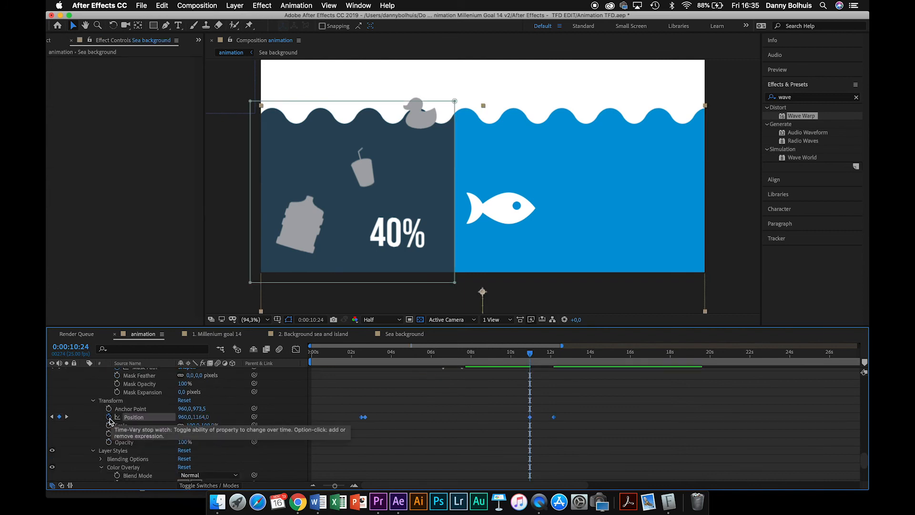
{"action": "left_click", "coordinate": [109, 417], "text": "alt"}
{"action": "key", "text": "super+v"}
{"action": "left_click", "coordinate": [271, 437]}
{"action": "scroll", "coordinate": [271, 437], "scroll_direction": "down", "scroll_amount": 7}
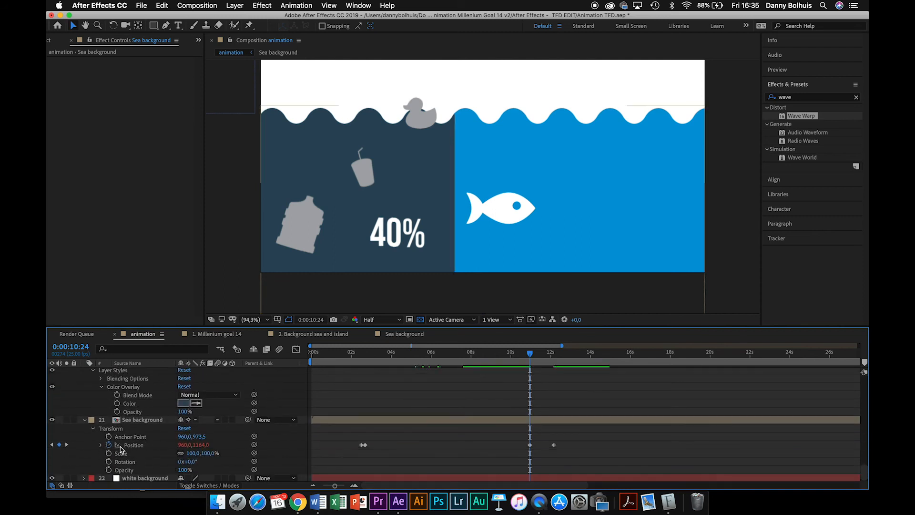
Add the same easing expression to the Position of the unmasked Sea background layer and preview the exit
{"action": "left_click", "coordinate": [109, 446]}
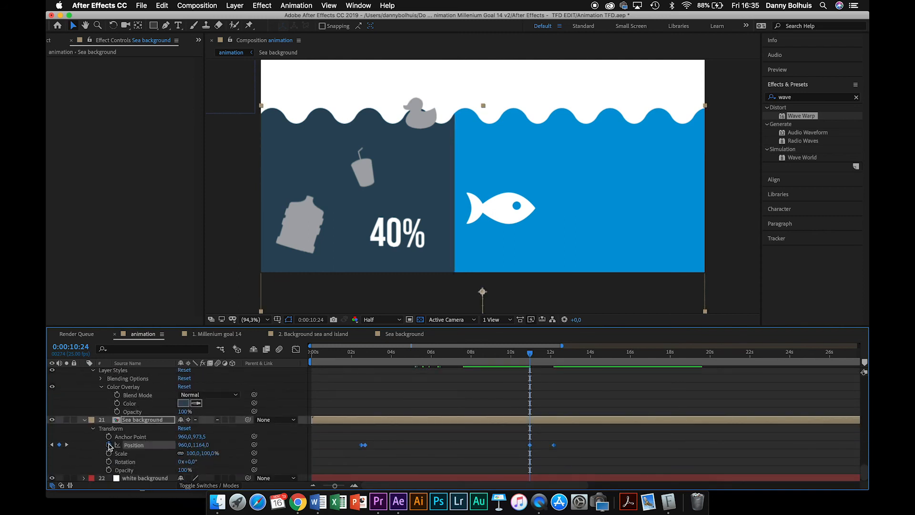
{"action": "left_click", "coordinate": [109, 446], "text": "alt"}
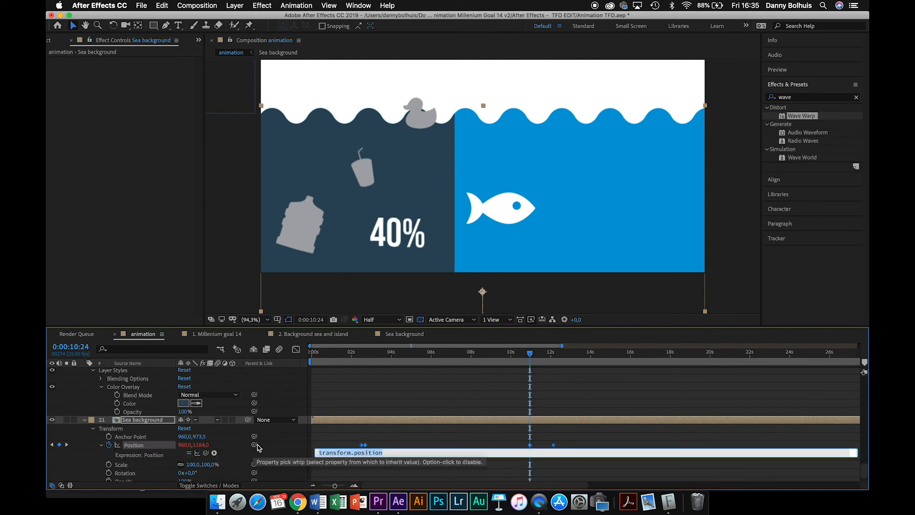
{"action": "left_click", "coordinate": [294, 442]}
{"action": "key", "text": "space"}
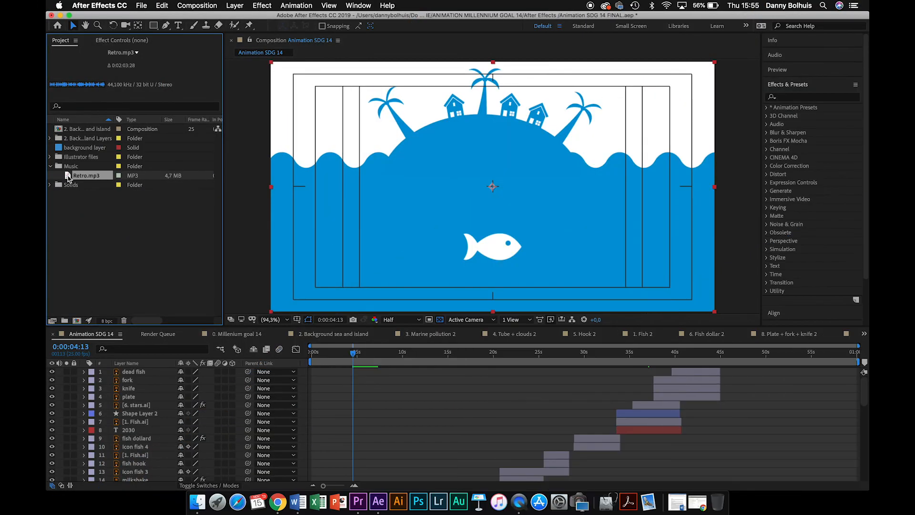
Add Retro.mp3 to the composition directly above White Solid 1, reveal its audio waveform and move the playhead to 0:00:11:06
{"action": "left_click_drag", "start_coordinate": [68, 178], "coordinate": [159, 475]}
{"action": "left_click", "coordinate": [84, 468]}
{"action": "left_click", "coordinate": [93, 469]}
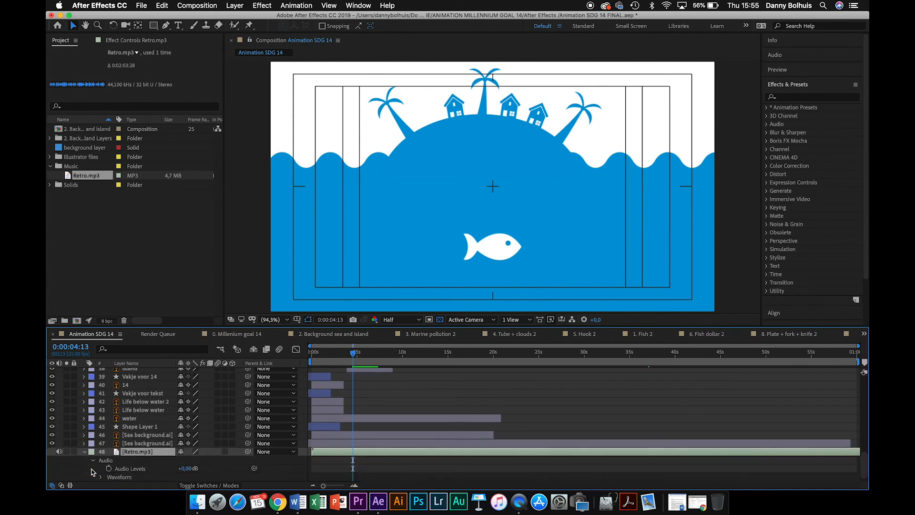
{"action": "left_click", "coordinate": [102, 470]}
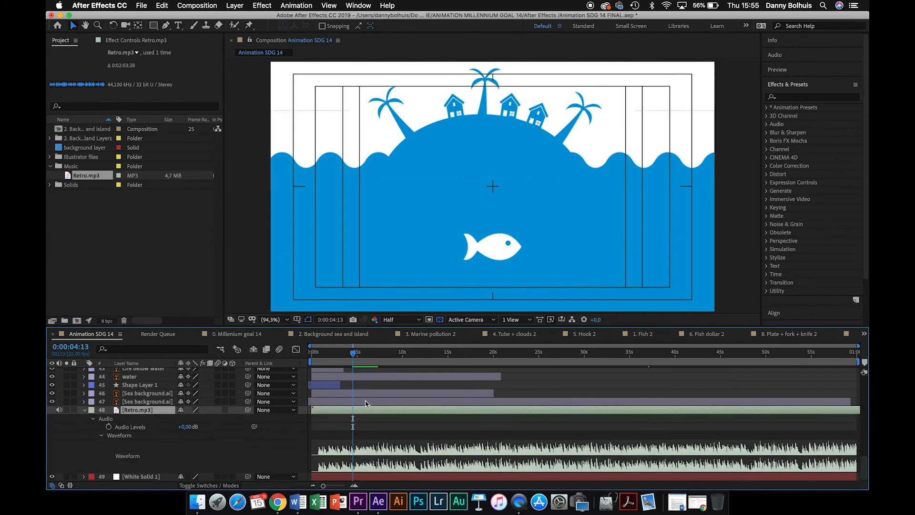
{"action": "left_click_drag", "start_coordinate": [353, 354], "coordinate": [415, 361]}
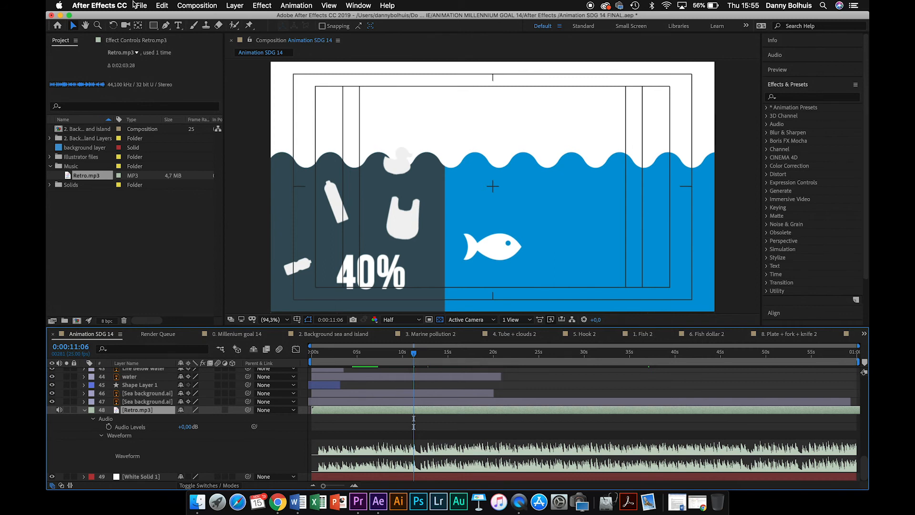
Add the Animation SDG 14 composition to the Render Queue and open its output file destination
{"action": "left_click", "coordinate": [139, 5]}
{"action": "mouse_move", "coordinate": [184, 152]}
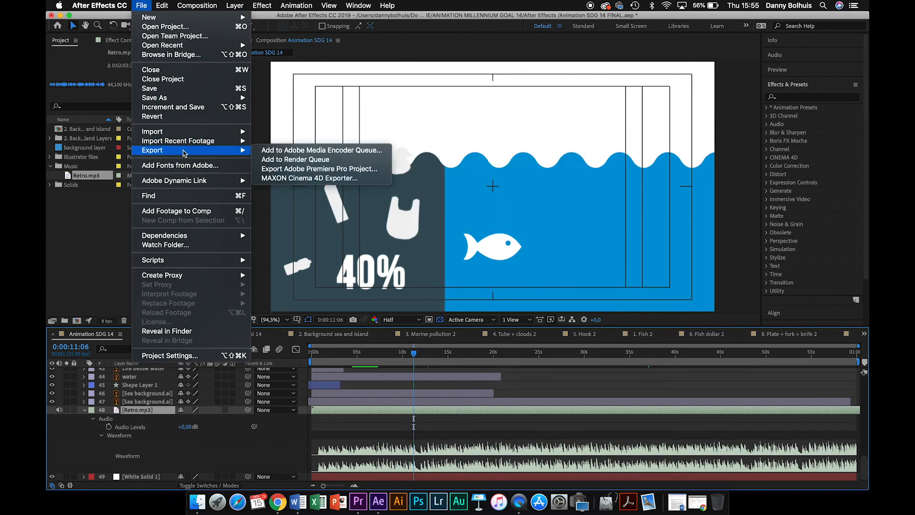
{"action": "left_click", "coordinate": [297, 160]}
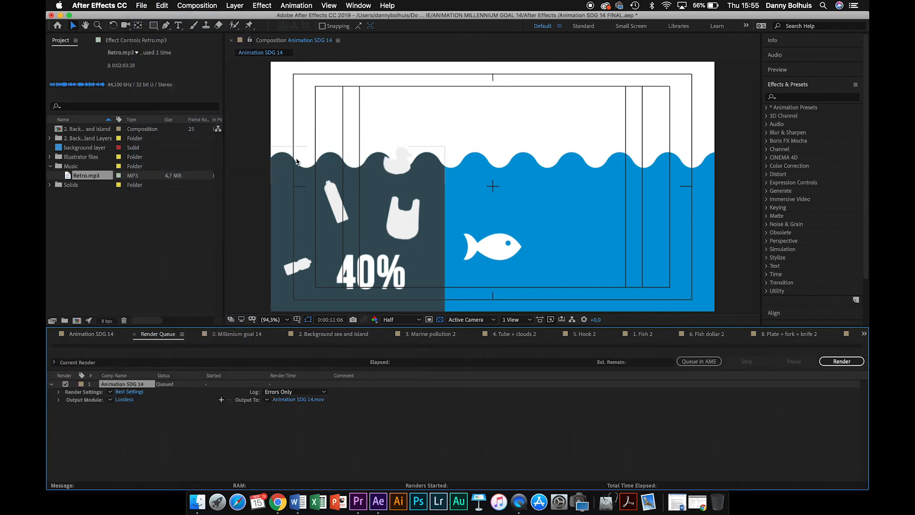
{"action": "left_click", "coordinate": [290, 399]}
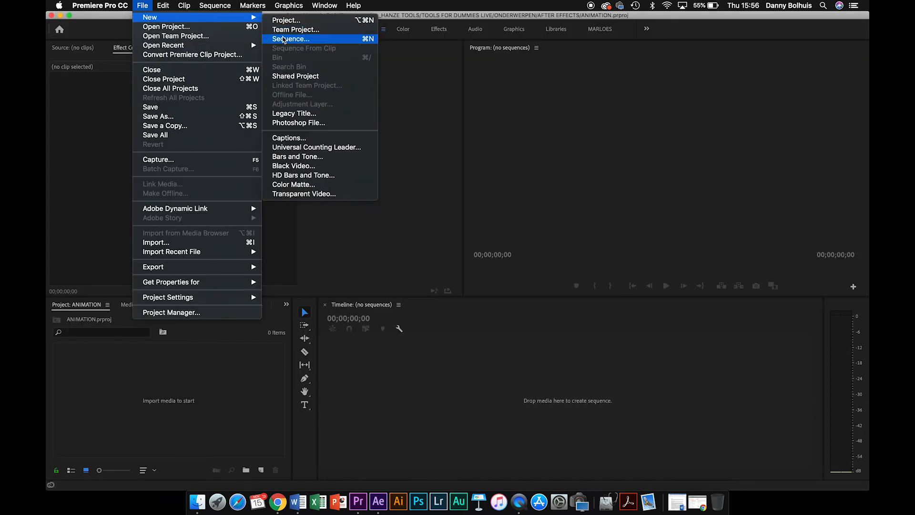
In Premiere Pro, create a new sequence from the Digital SLR 1080p preset DSLR 1080p25
{"action": "left_click", "coordinate": [283, 39]}
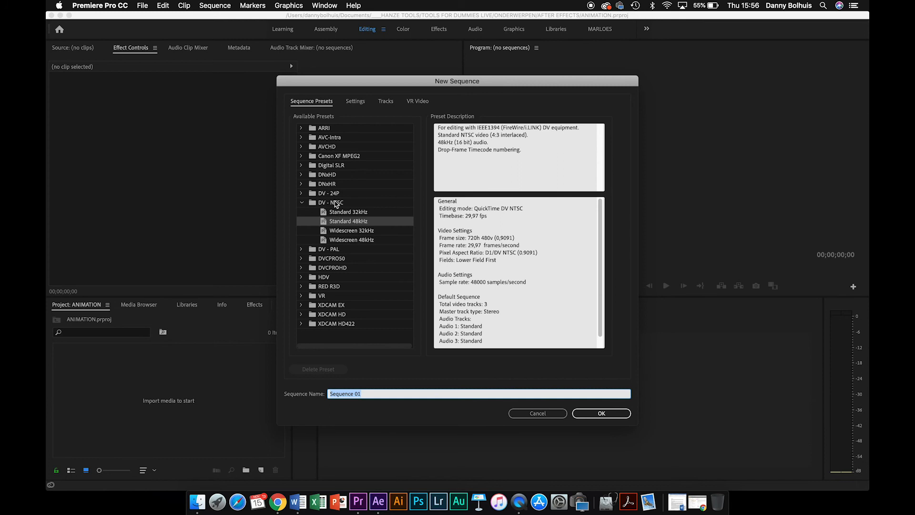
{"action": "left_click", "coordinate": [303, 203]}
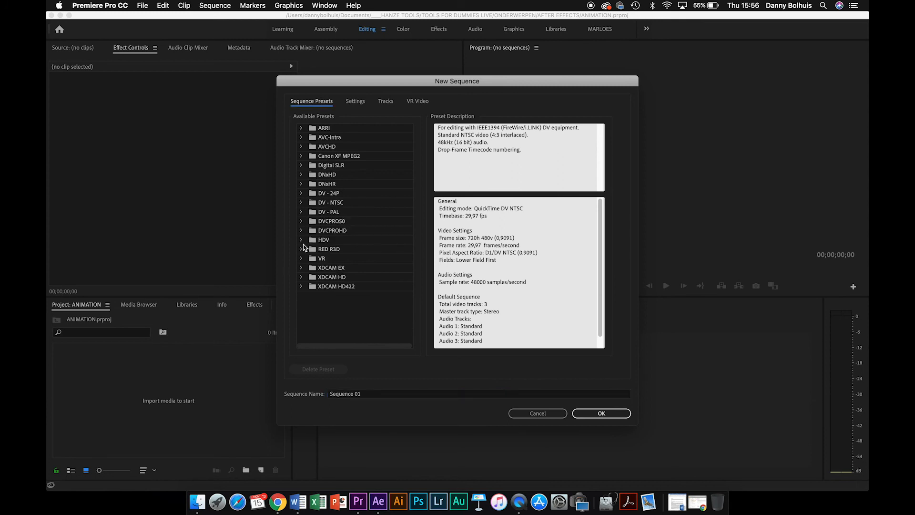
{"action": "left_click", "coordinate": [301, 165]}
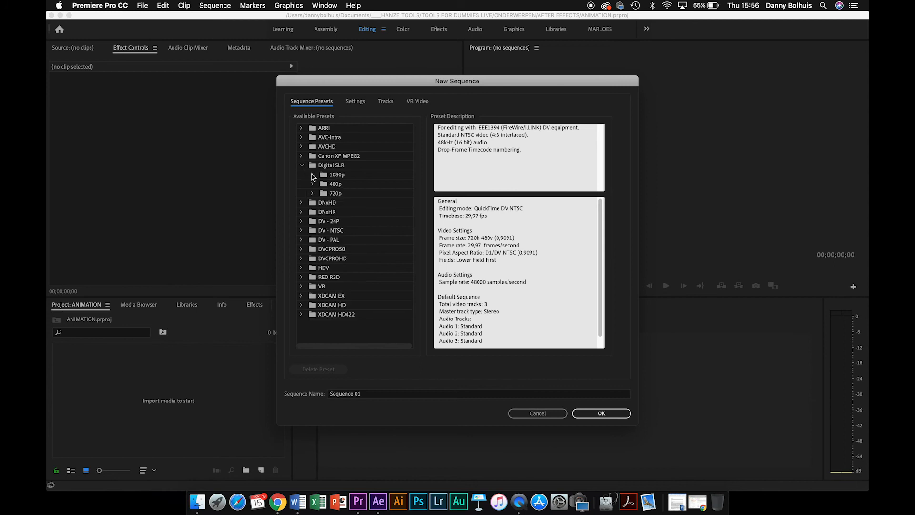
{"action": "left_click", "coordinate": [312, 175]}
{"action": "left_click", "coordinate": [358, 195]}
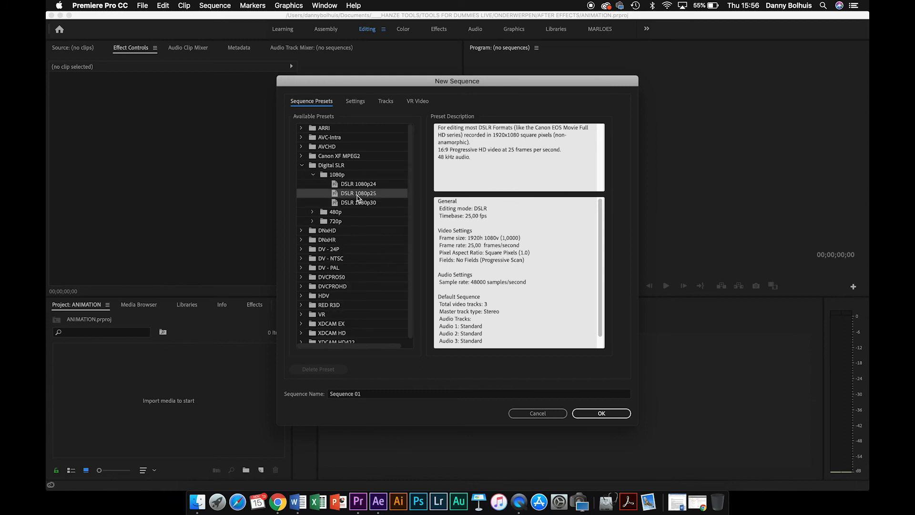
{"action": "left_click", "coordinate": [606, 414]}
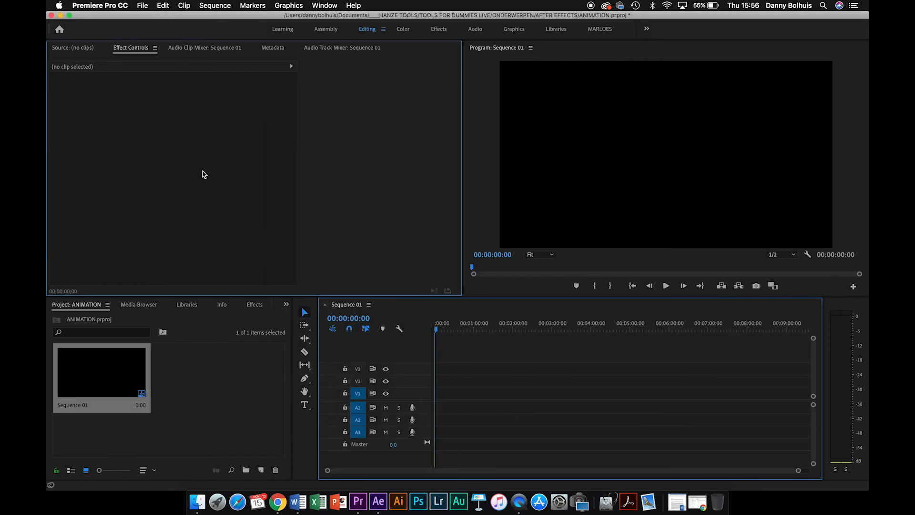
Import the Animation SDG 14 composition from the Animation SDG 14 FINAL project through Adobe Dynamic Link
{"action": "left_click", "coordinate": [142, 6]}
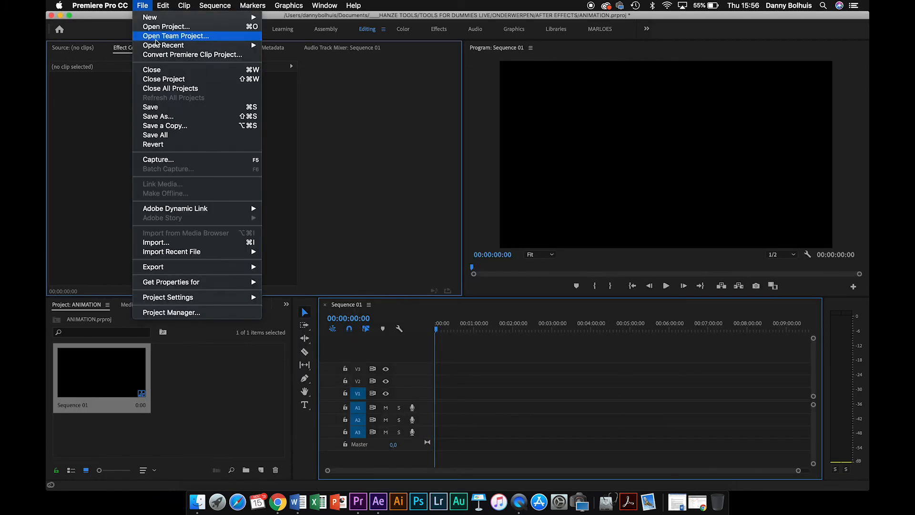
{"action": "mouse_move", "coordinate": [202, 214]}
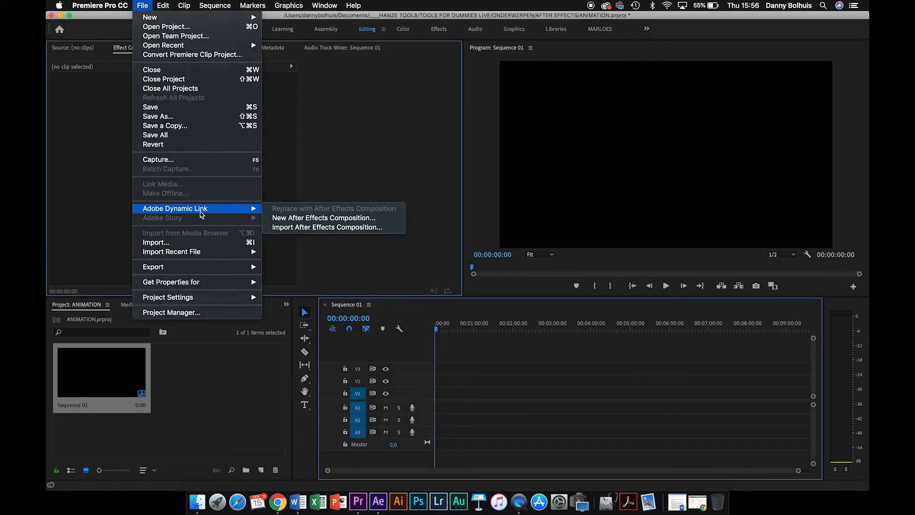
{"action": "left_click", "coordinate": [301, 228]}
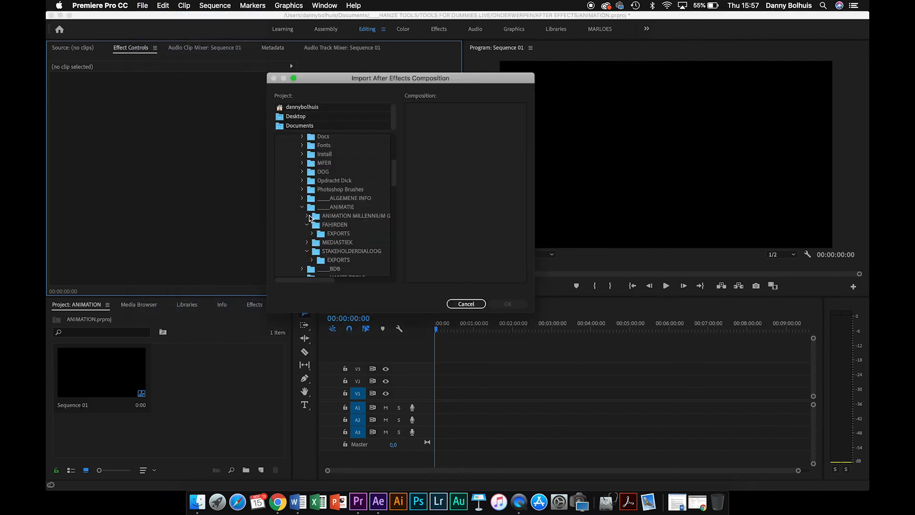
{"action": "left_click", "coordinate": [307, 217]}
{"action": "left_click", "coordinate": [312, 225]}
{"action": "left_click", "coordinate": [339, 251]}
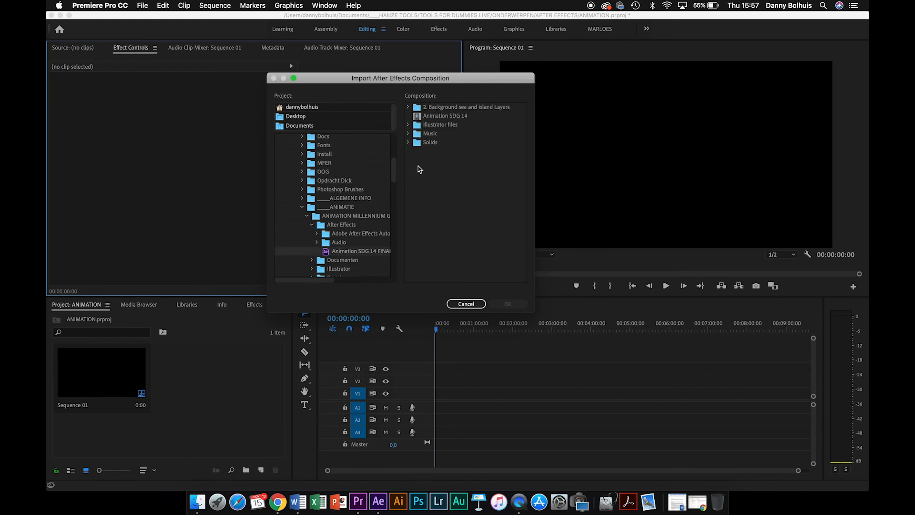
{"action": "left_click", "coordinate": [438, 117]}
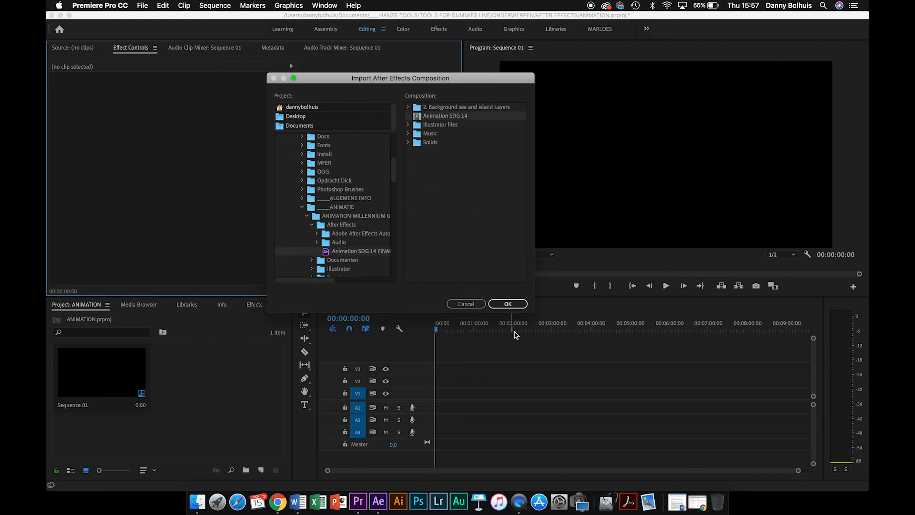
{"action": "left_click", "coordinate": [510, 304]}
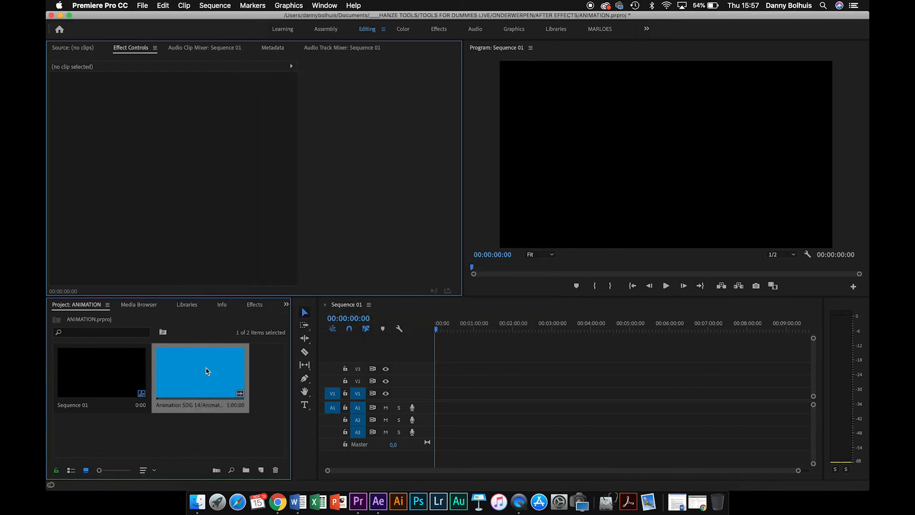
Place the imported Animation SDG 14 composition at the start of track V1 and scrub the sequence to 00:00:10:01
{"action": "left_click_drag", "start_coordinate": [207, 371], "coordinate": [443, 398]}
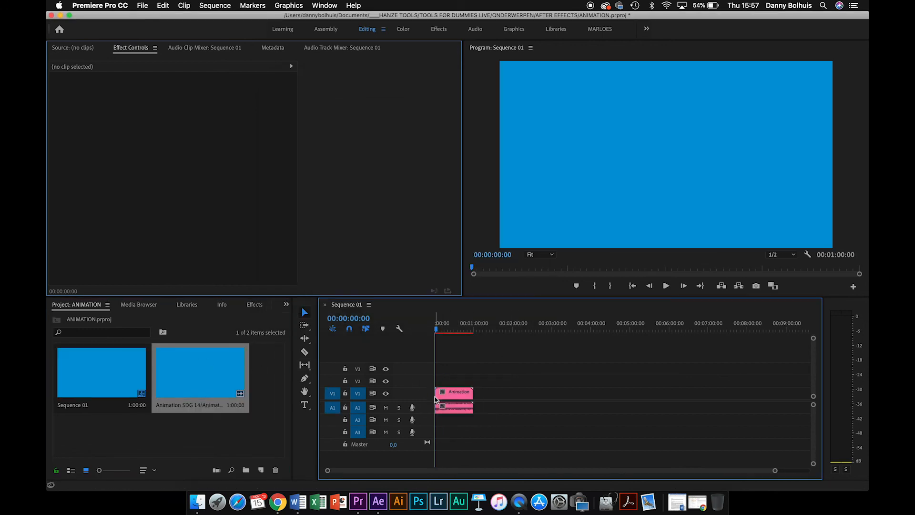
{"action": "left_click_drag", "start_coordinate": [437, 329], "coordinate": [444, 332]}
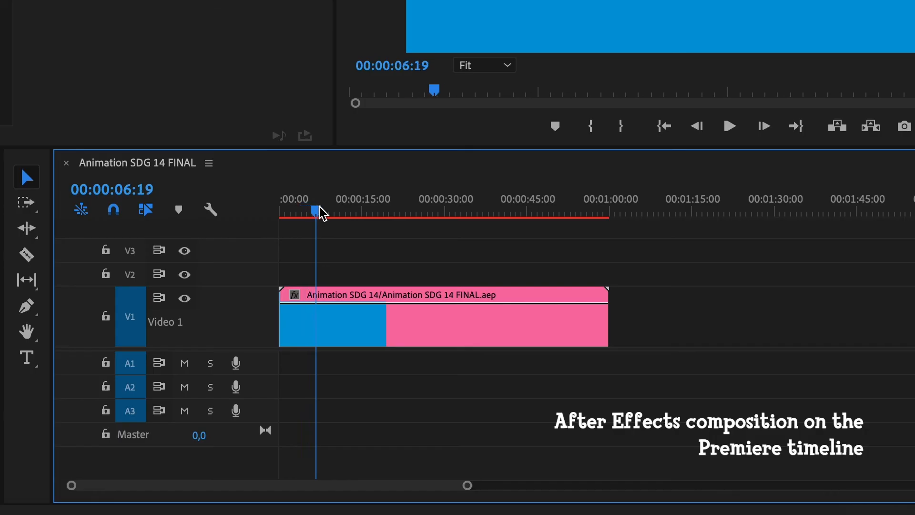
{"action": "left_click_drag", "start_coordinate": [321, 212], "coordinate": [342, 211]}
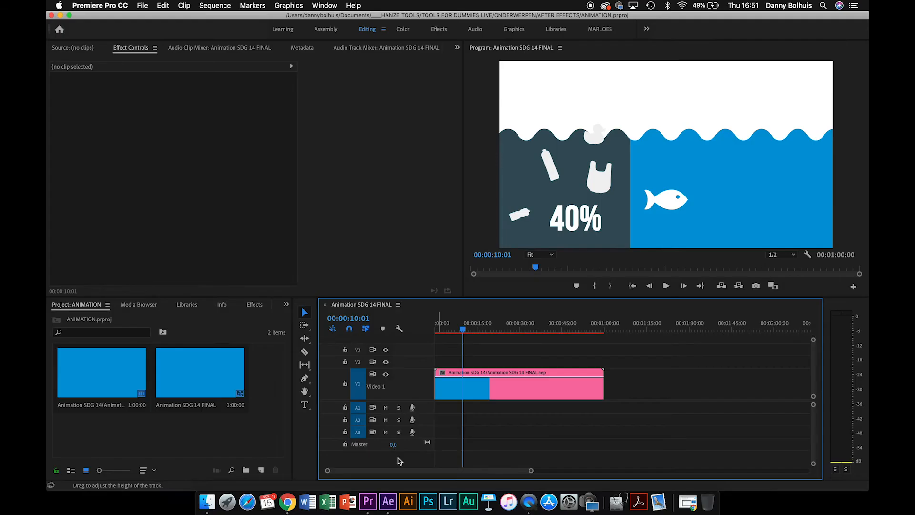
Switch to After Effects and reveal the Color Overlay style settings of the masked Sea background layer
{"action": "left_click", "coordinate": [388, 501]}
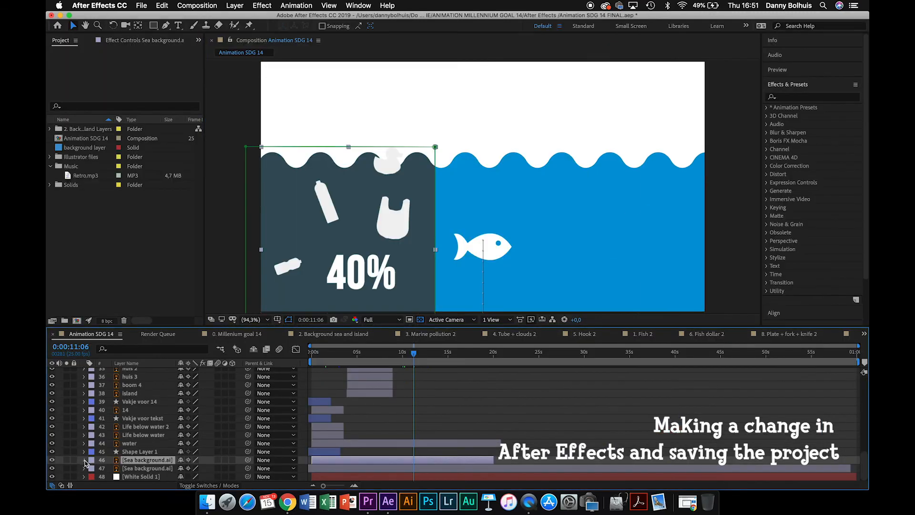
{"action": "left_click", "coordinate": [84, 461]}
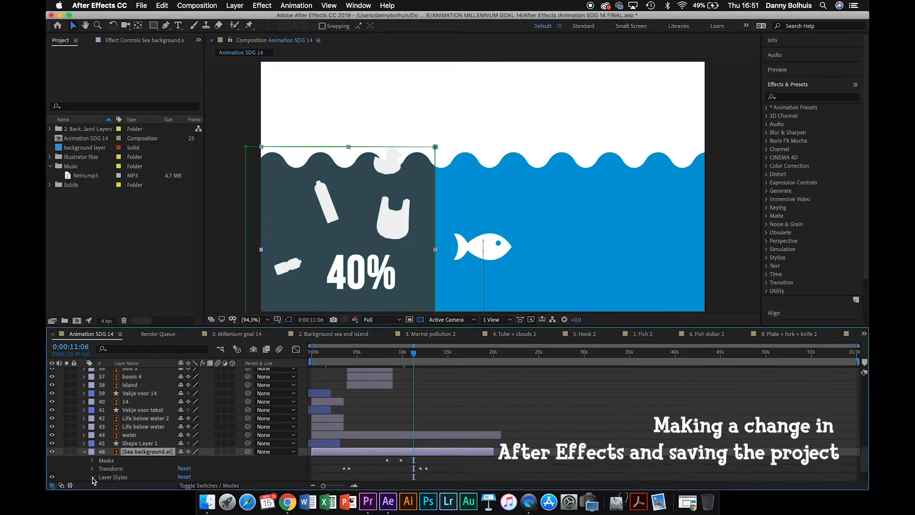
{"action": "left_click", "coordinate": [92, 477]}
{"action": "left_click", "coordinate": [102, 477]}
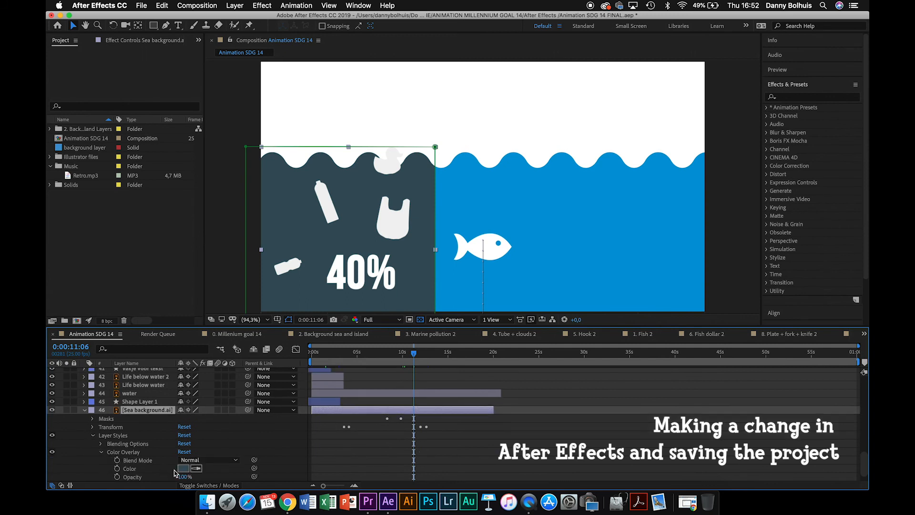
Set the masked Sea background's overlay colour to dark red 8B1212 and save the project
{"action": "left_click", "coordinate": [185, 470]}
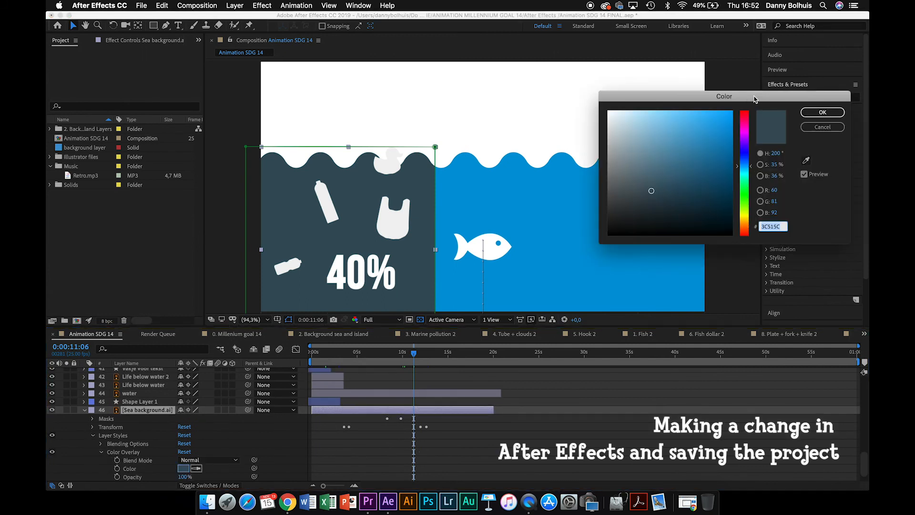
{"action": "left_click_drag", "start_coordinate": [751, 154], "coordinate": [750, 108]}
{"action": "left_click", "coordinate": [723, 148]}
{"action": "left_click_drag", "start_coordinate": [722, 150], "coordinate": [716, 167]}
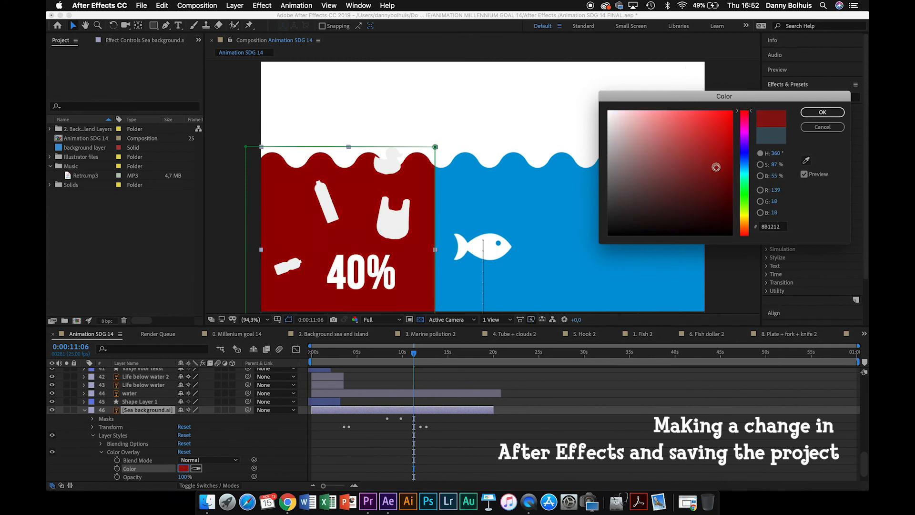
{"action": "left_click", "coordinate": [814, 113]}
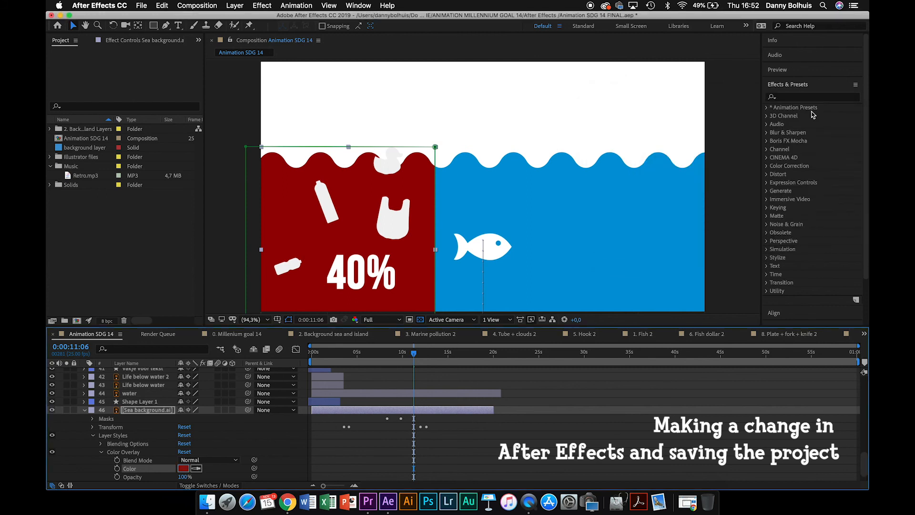
{"action": "key", "text": "super+s"}
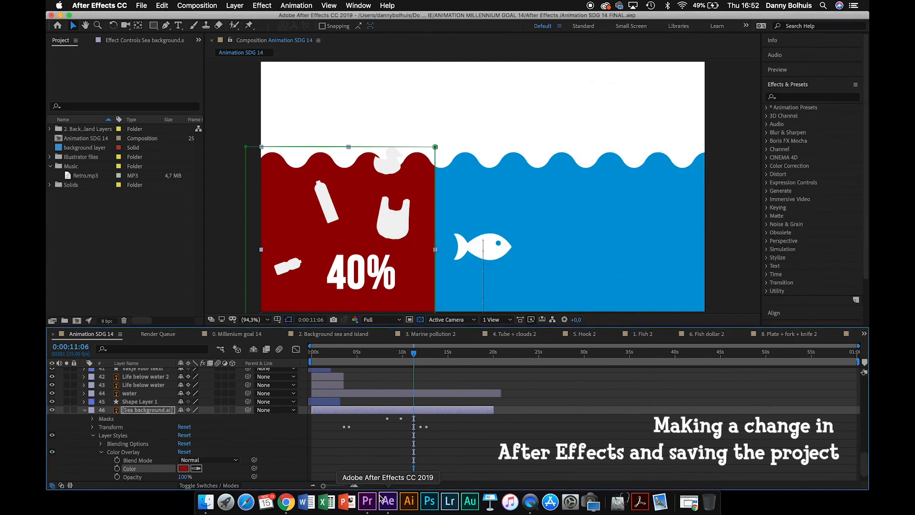
Switch to Premiere Pro, add four volume keyframes to the A2 music clip, lower the level between the middle two and scrub to 00:00:13:11
{"action": "left_click", "coordinate": [368, 504]}
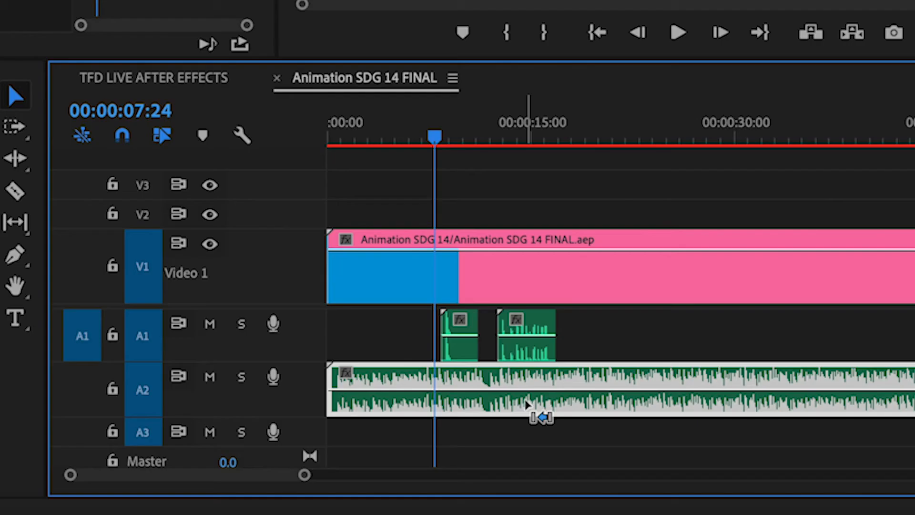
{"action": "left_click", "coordinate": [496, 391], "text": "super"}
{"action": "left_click", "coordinate": [506, 391], "text": "super"}
{"action": "left_click", "coordinate": [546, 391], "text": "super"}
{"action": "left_click", "coordinate": [561, 391], "text": "super"}
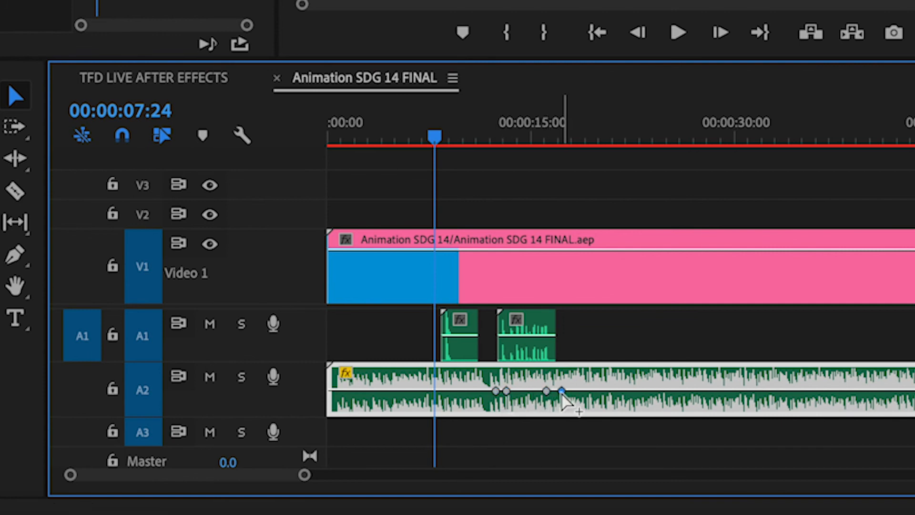
{"action": "left_click_drag", "start_coordinate": [524, 391], "coordinate": [525, 407]}
{"action": "left_click_drag", "start_coordinate": [465, 136], "coordinate": [511, 139]}
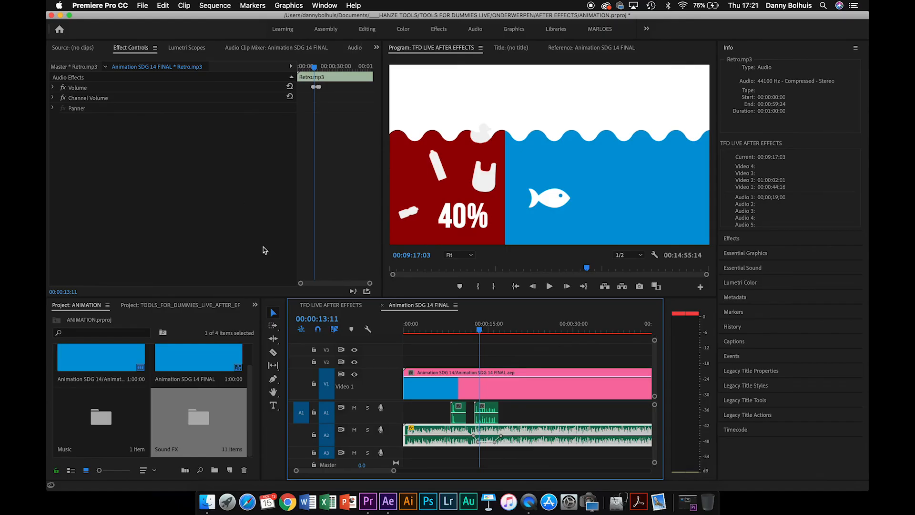
Open the media export settings for the Animation SDG 14 FINAL sequence and choose the H.264 format
{"action": "left_click", "coordinate": [143, 5]}
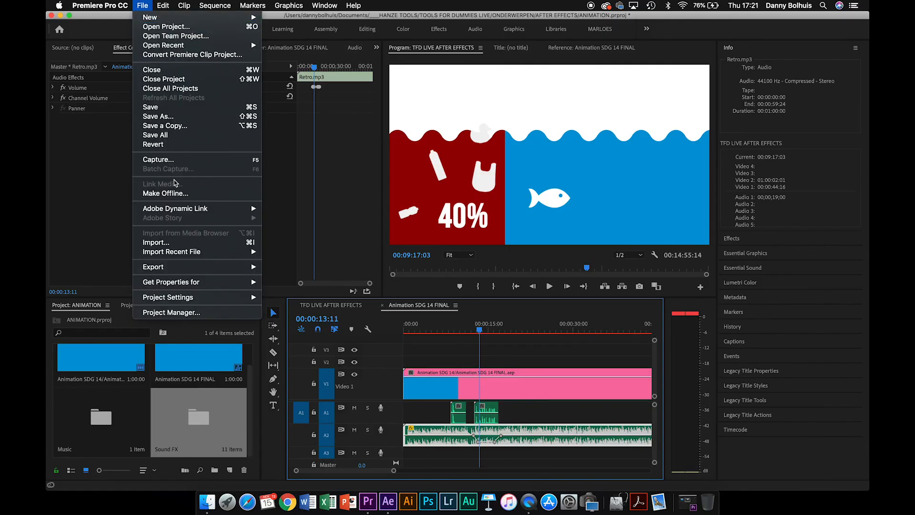
{"action": "mouse_move", "coordinate": [200, 271]}
{"action": "left_click", "coordinate": [286, 273]}
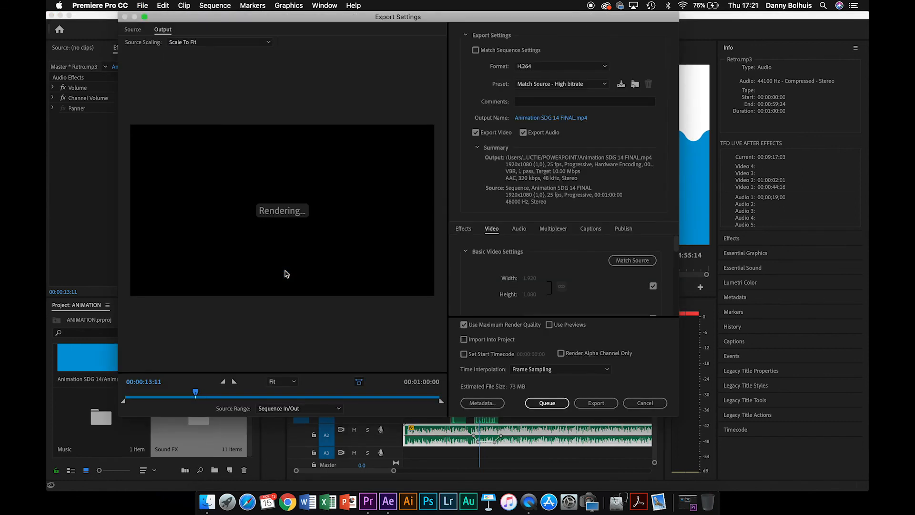
{"action": "left_click", "coordinate": [541, 67]}
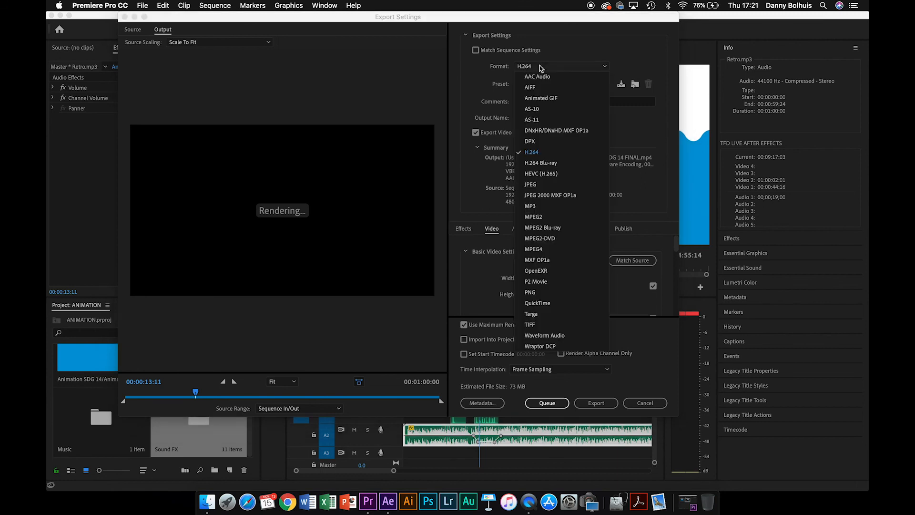
{"action": "left_click", "coordinate": [556, 155]}
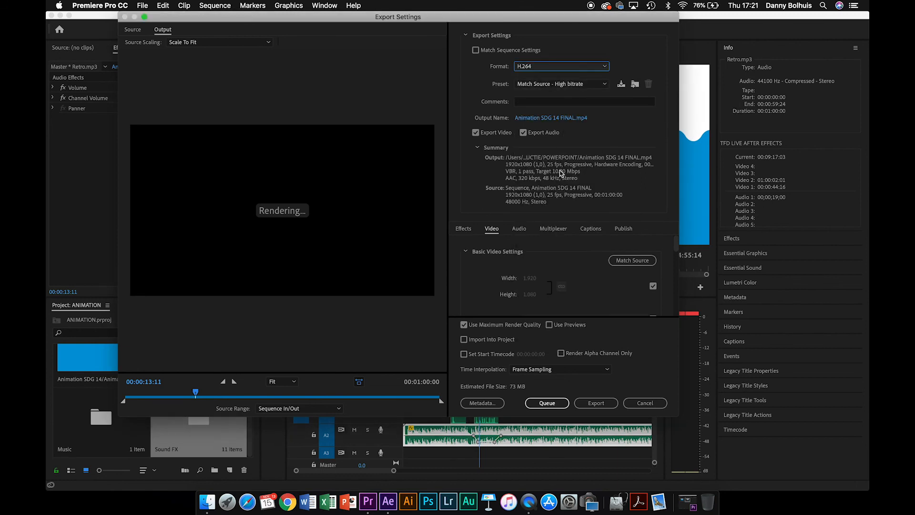
Turn on Render at Maximum Depth and export Animation SDG 14 FINAL.mp4 to the ANIMATIE folder
{"action": "scroll", "coordinate": [579, 284], "scroll_direction": "down", "scroll_amount": 2}
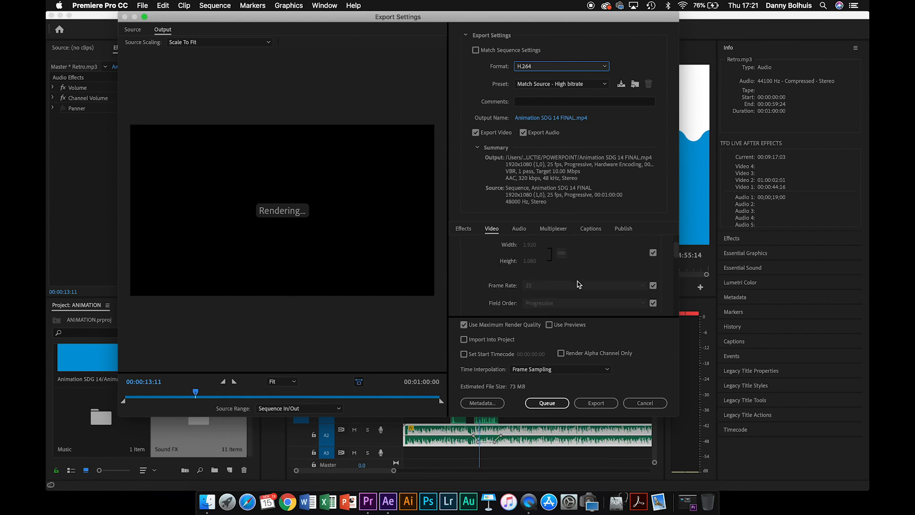
{"action": "scroll", "coordinate": [579, 284], "scroll_direction": "down", "scroll_amount": 4}
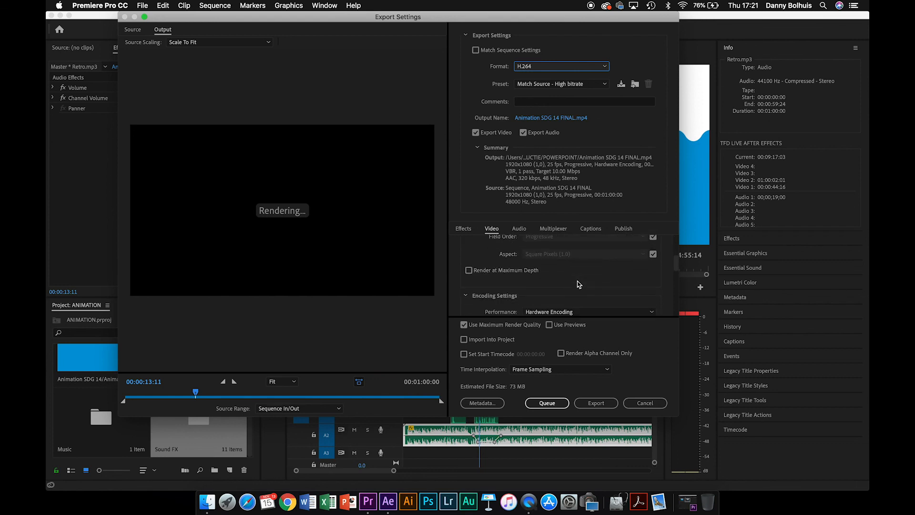
{"action": "left_click", "coordinate": [500, 275]}
{"action": "scroll", "coordinate": [660, 278], "scroll_direction": "down", "scroll_amount": 5}
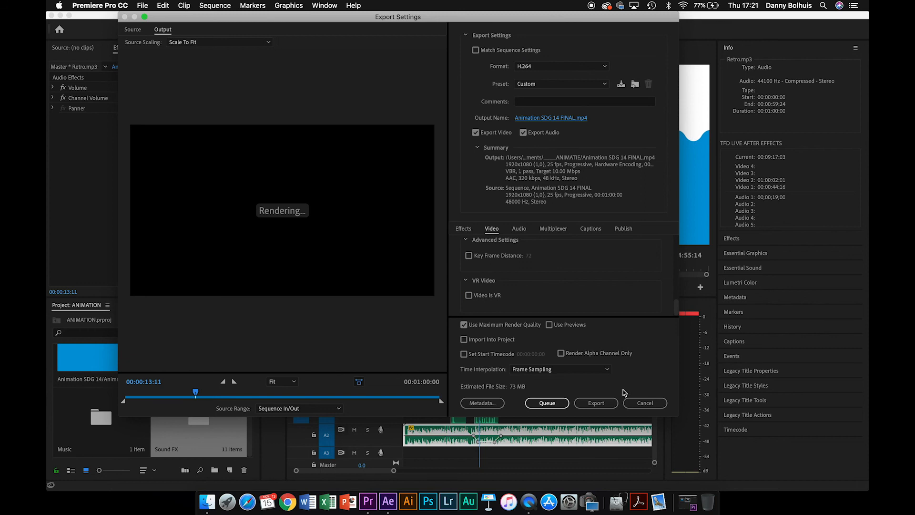
{"action": "left_click", "coordinate": [607, 406]}
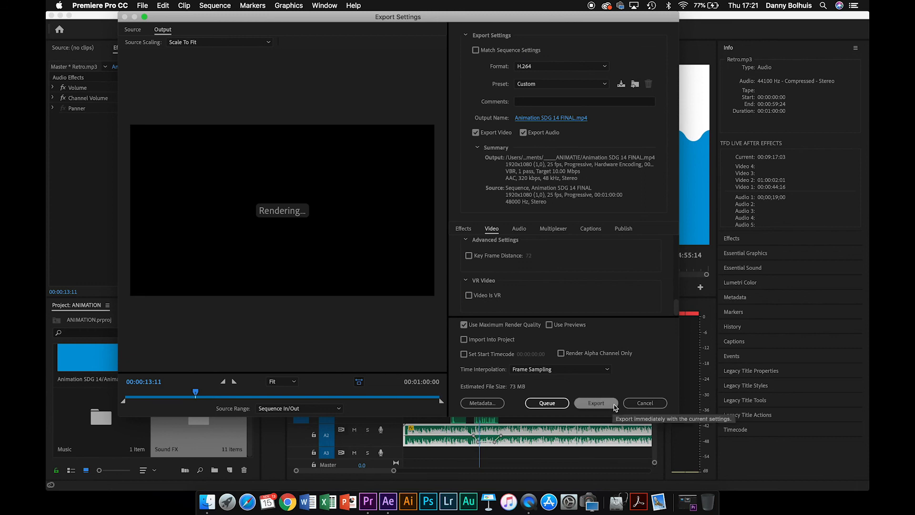